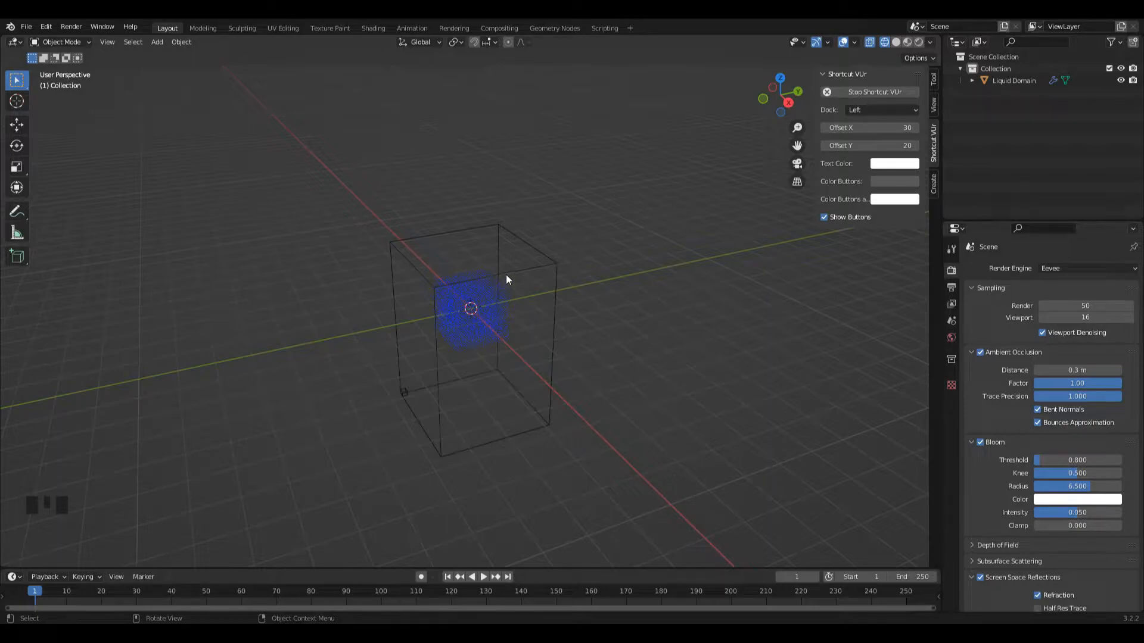
Show the Liquid Domain's fluid physics settings and nudge its Resolution Division, returning it to 32.
left_click(531, 262)
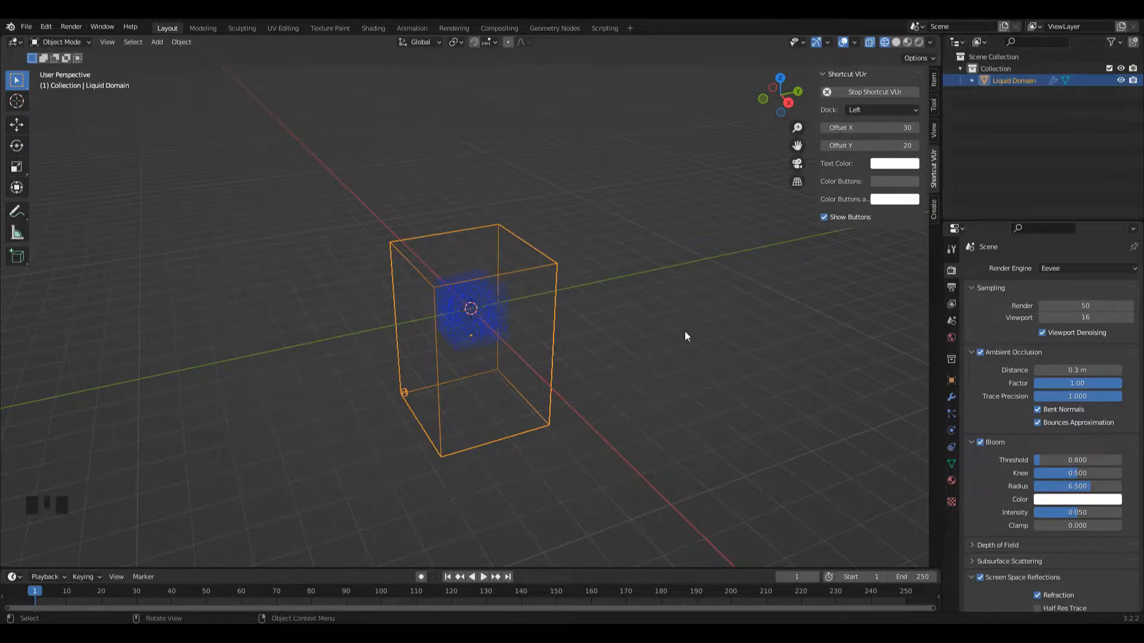
left_click(951, 430)
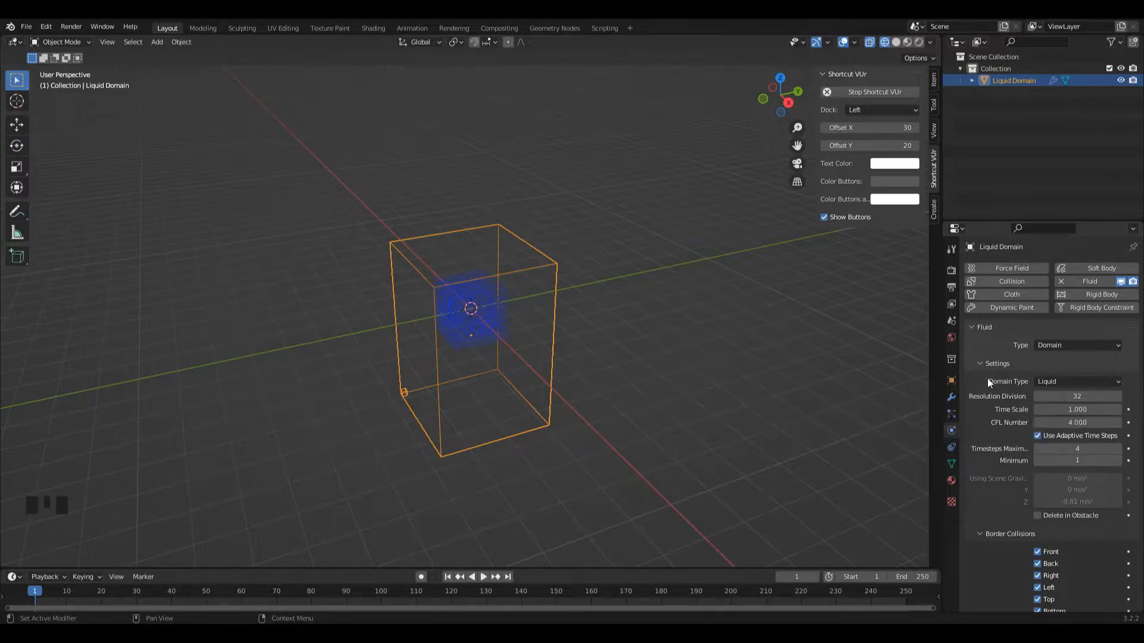
key("Left")
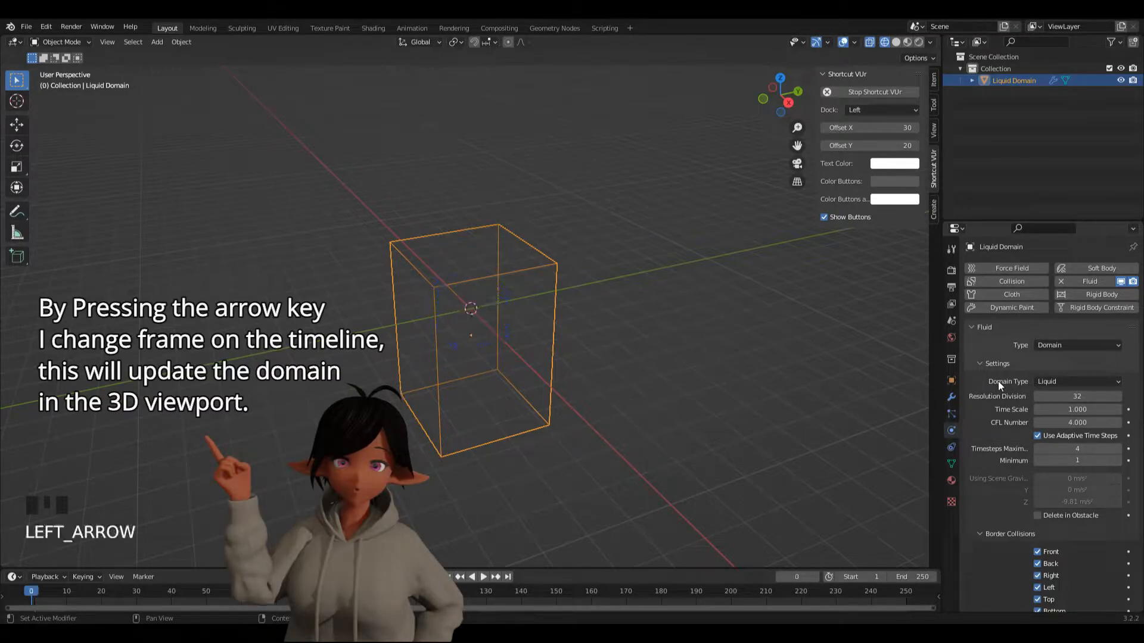
left_click(1039, 396)
left_click(1038, 396)
left_click(1118, 396)
left_click(1118, 396)
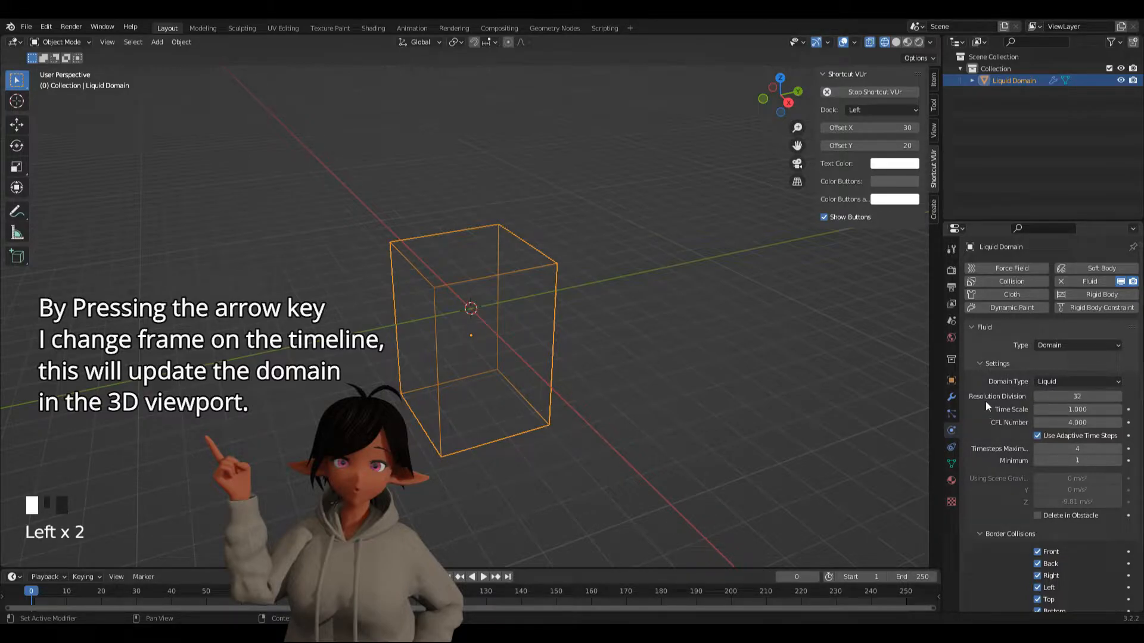
Step the timeline back and forth to refresh the liquid domain, finishing on frame 1.
key("Right")
key("Right")
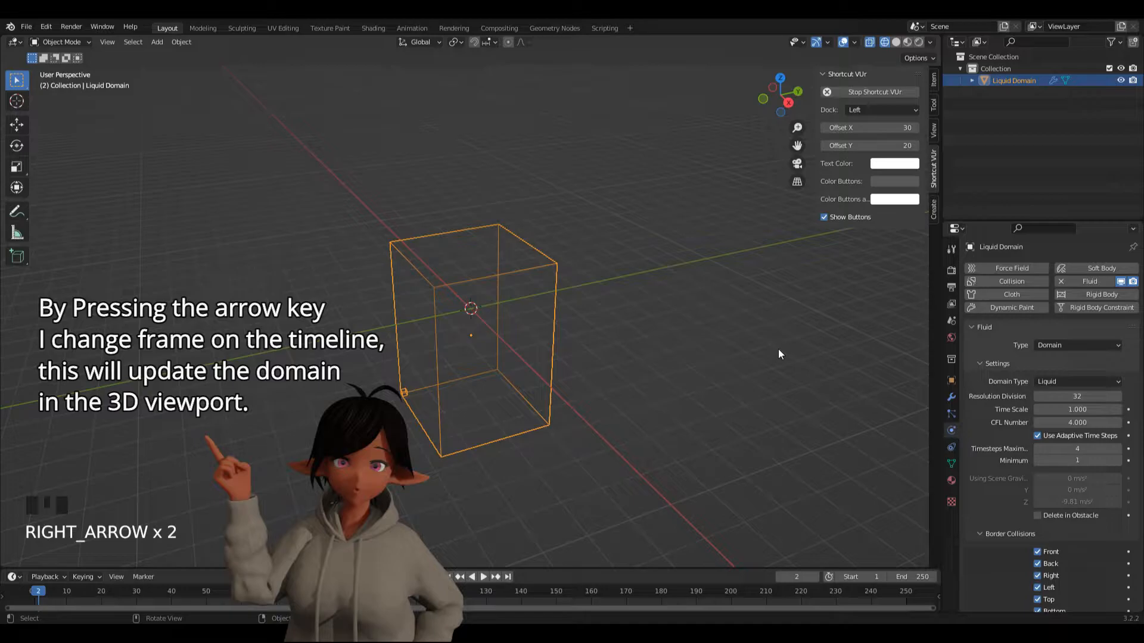
key("Left")
key("Left")
key("Right")
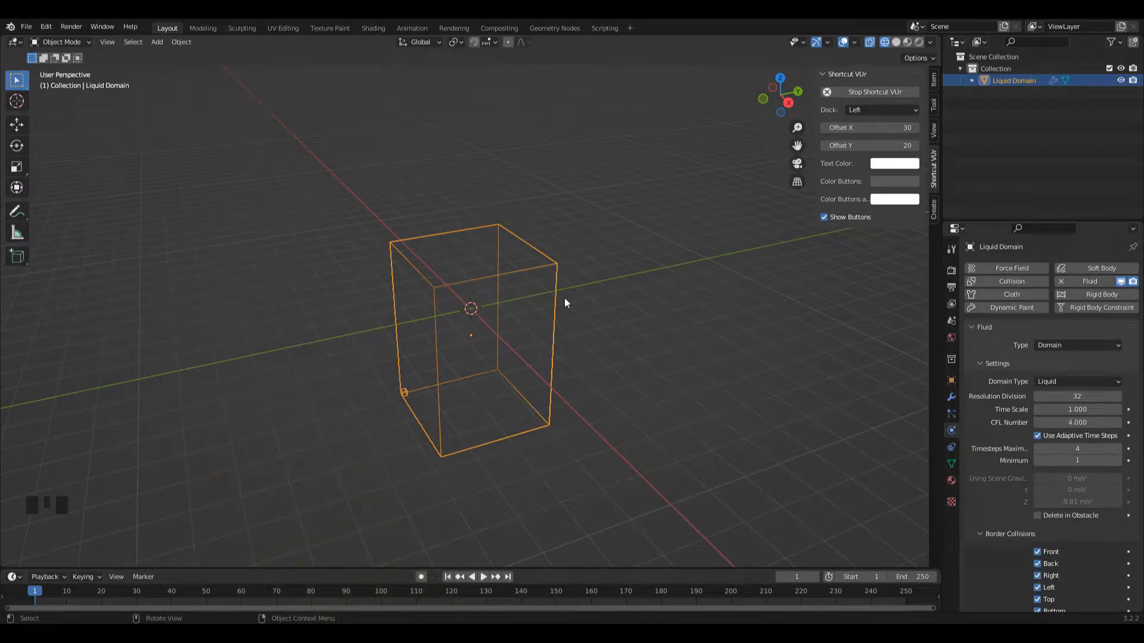
Add a cube mesh inside the liquid domain and scale it uniformly to about 0.6.
scroll(479, 323, "up", 2)
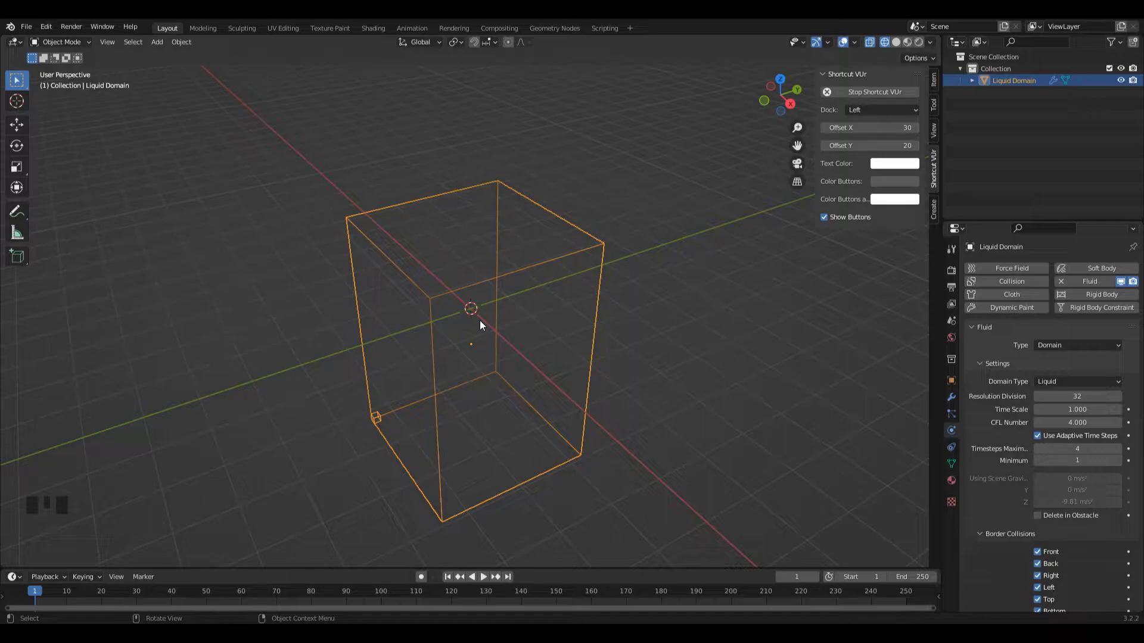
key("shift+a")
mouse_move(480, 322)
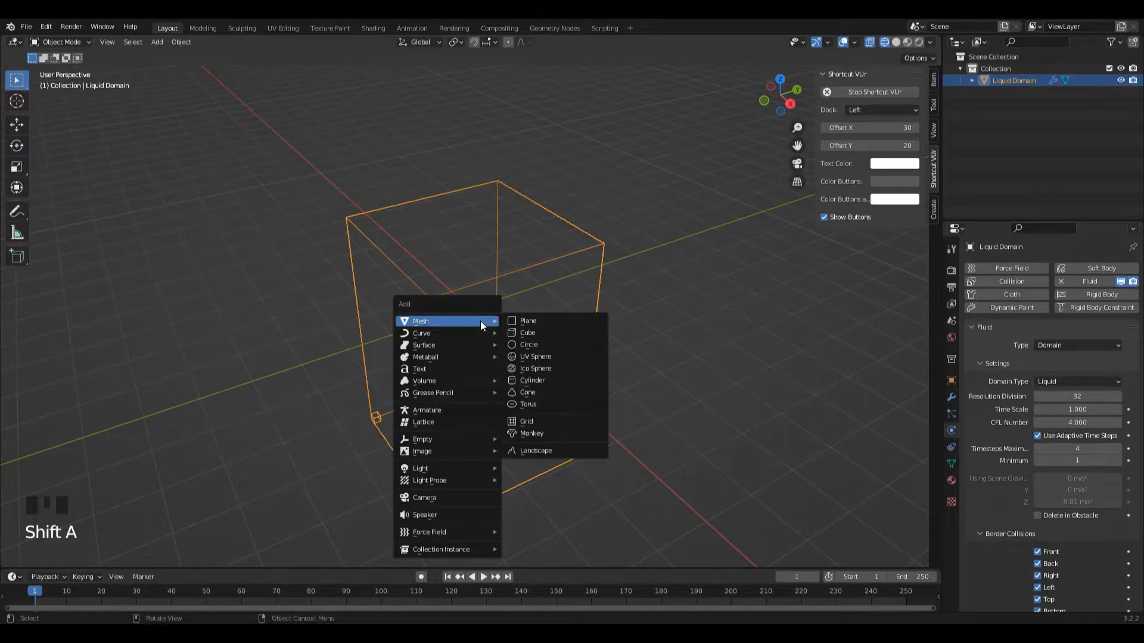
left_click(519, 334)
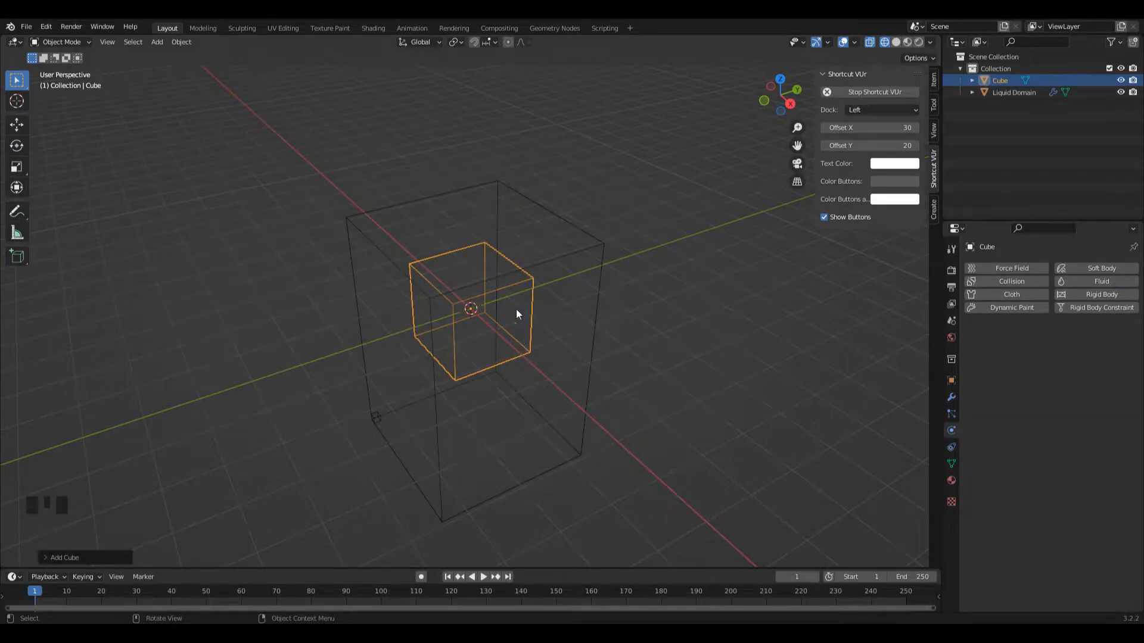
left_click(764, 101)
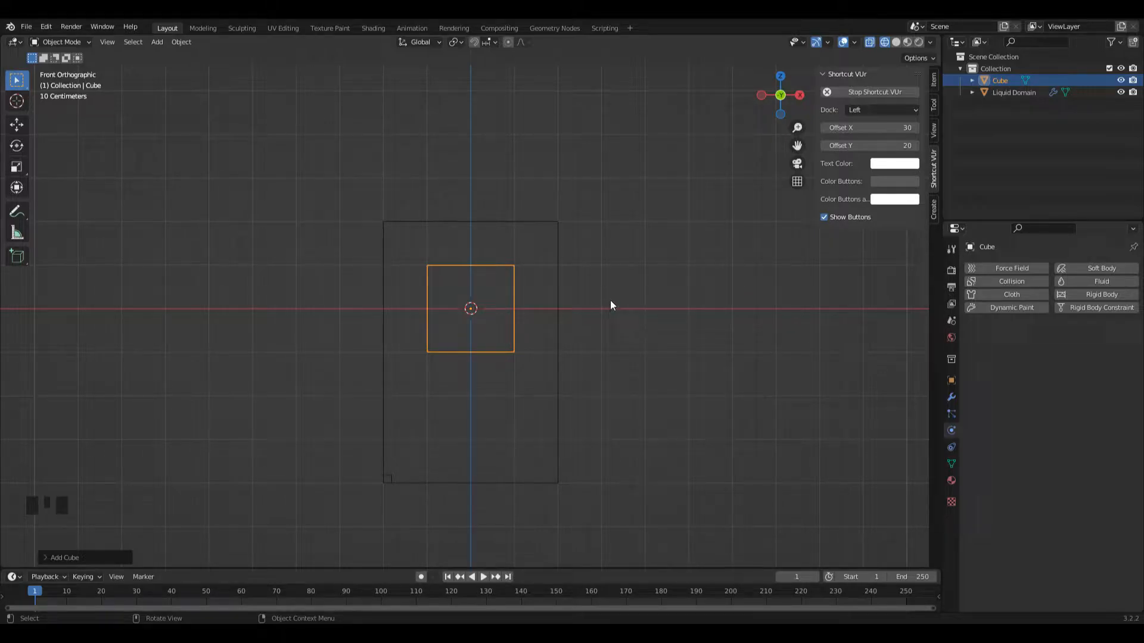
key("s")
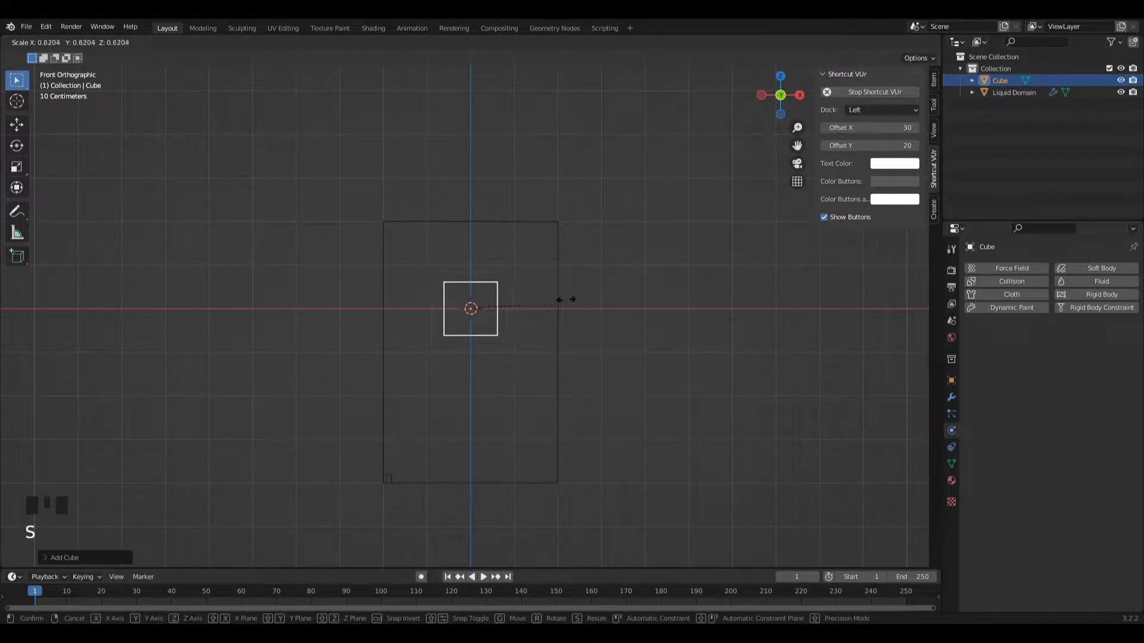
left_click(567, 300)
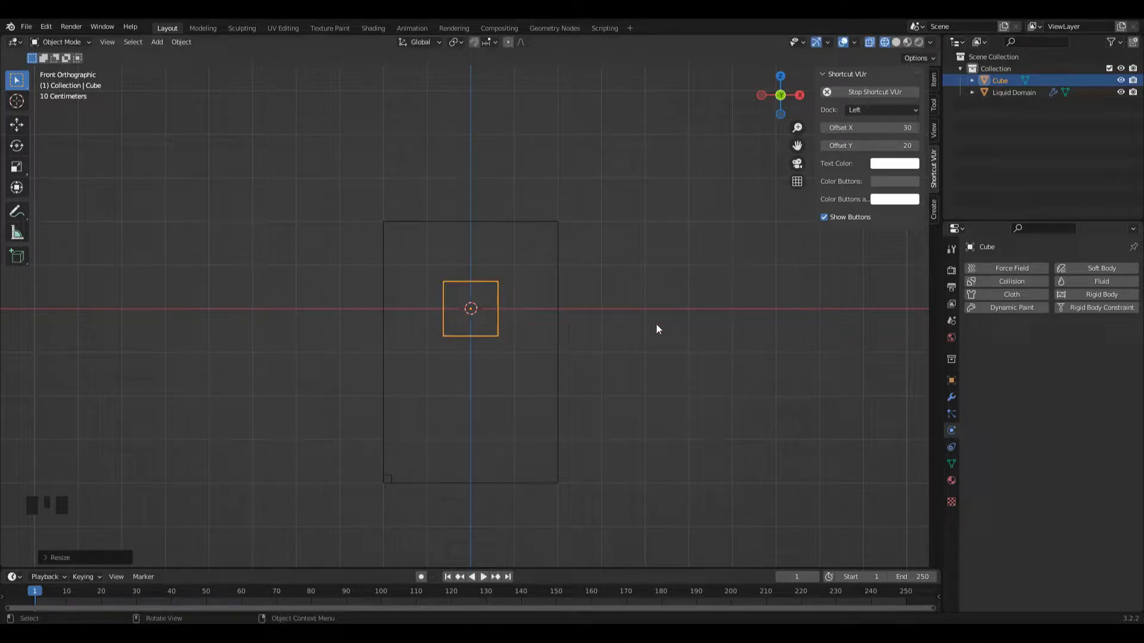
Flatten the cube along the Z axis into a low slab.
key("s")
key("z")
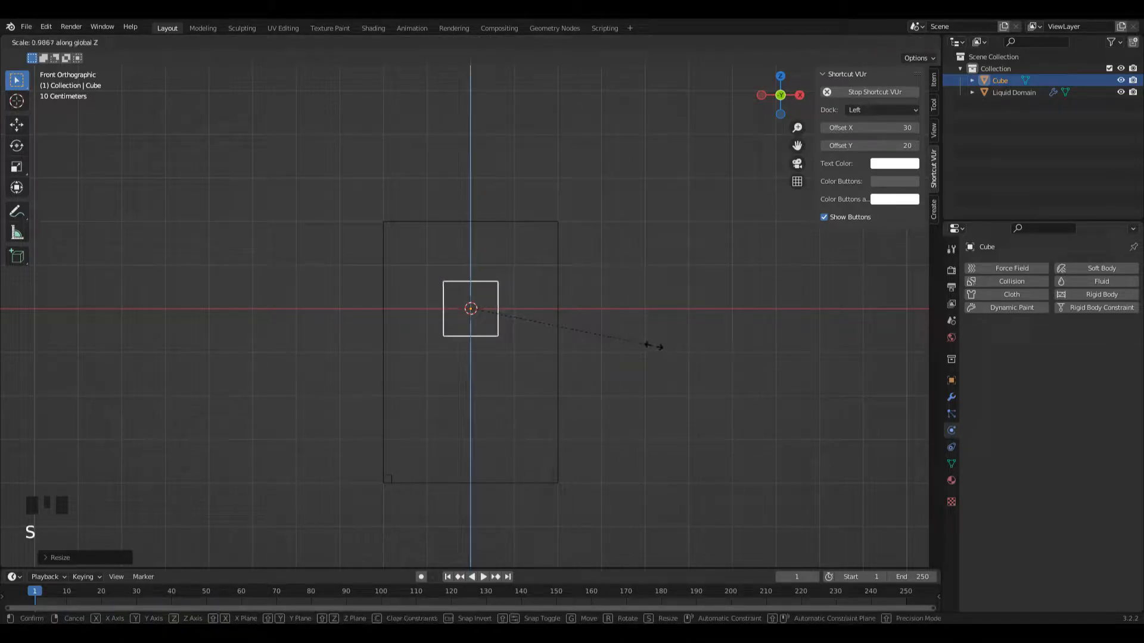
left_click(518, 317)
From the top view, stretch the slab along the X axis into a rectangle within the domain.
left_click_drag(792, 93, 792, 93)
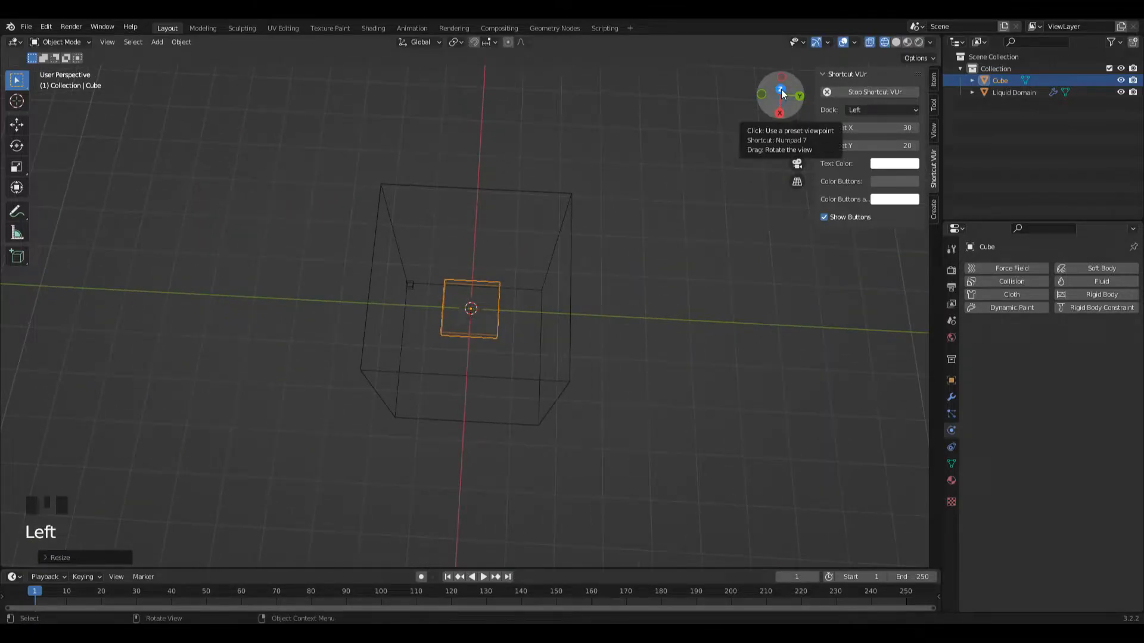
left_click(781, 89)
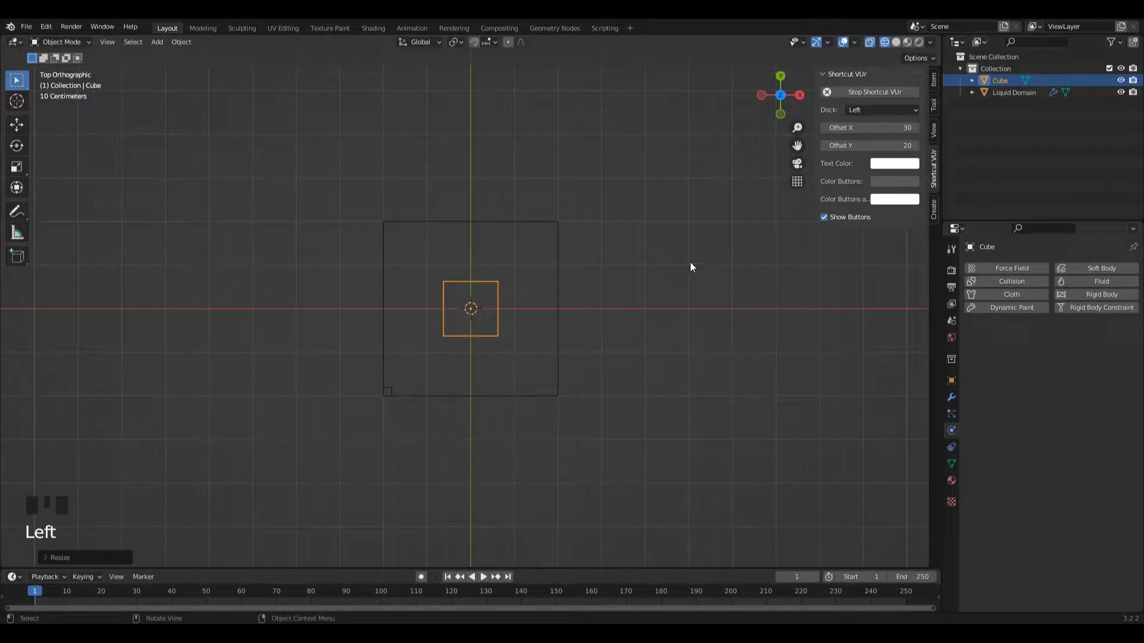
key("s")
key("x")
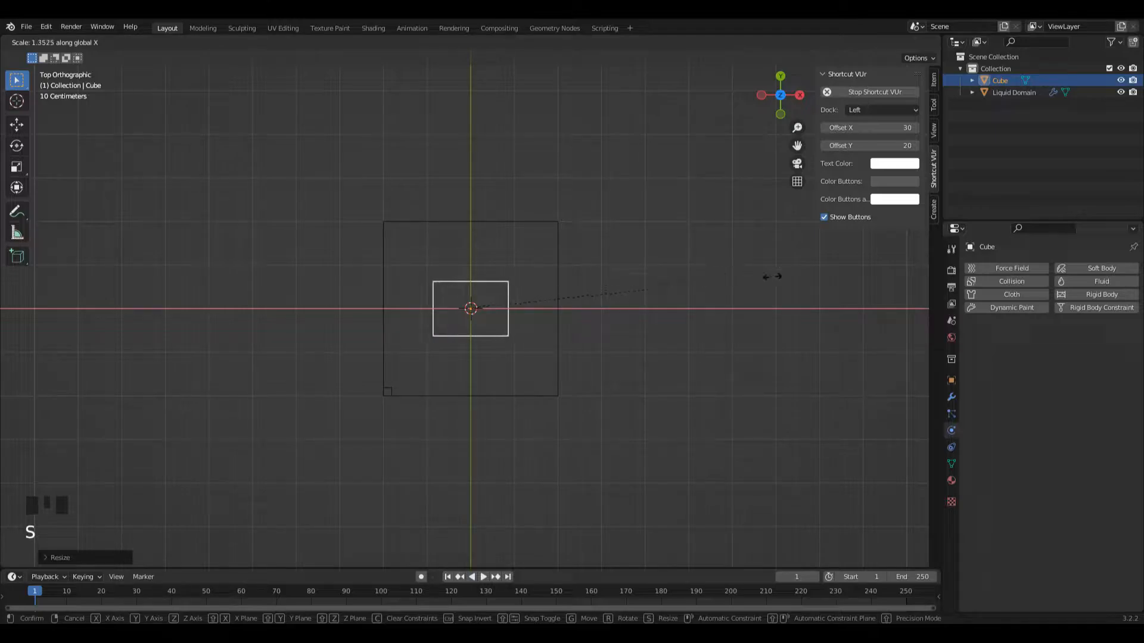
left_click(844, 302)
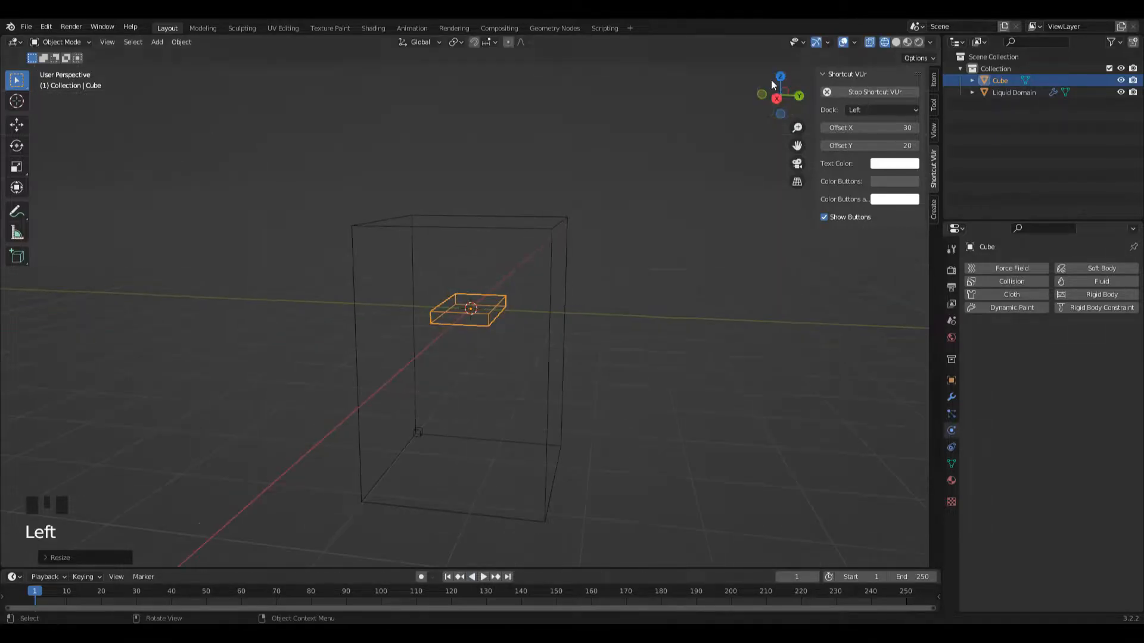
From the right view, scale the slab along the Z axis to make it slightly thinner.
left_click(776, 98)
key("s")
key("z")
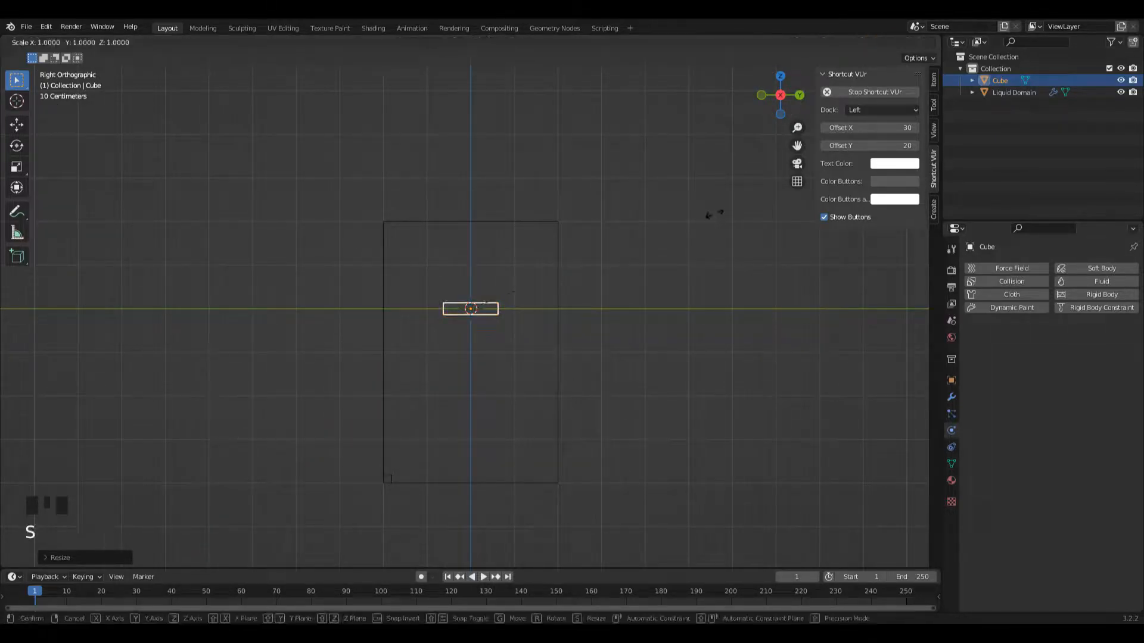
left_click(668, 218)
In Edit Mode, cut two evenly spaced loops across the slab's Y length, running parallel to X.
left_click_drag(780, 95, 786, 122)
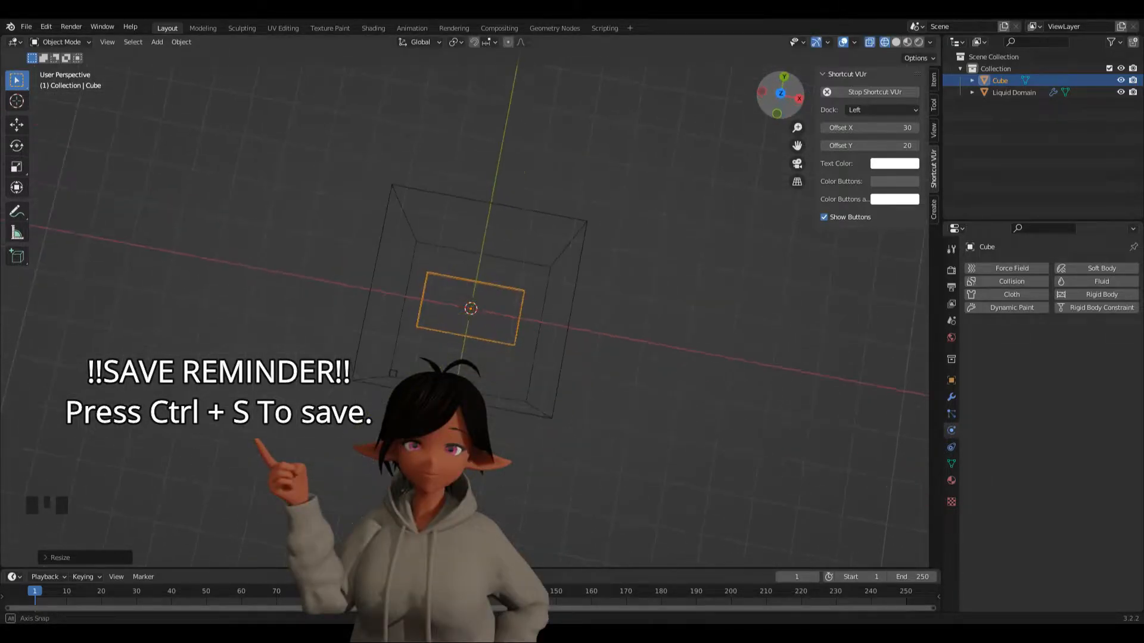
left_click_drag(797, 128, 756, 62)
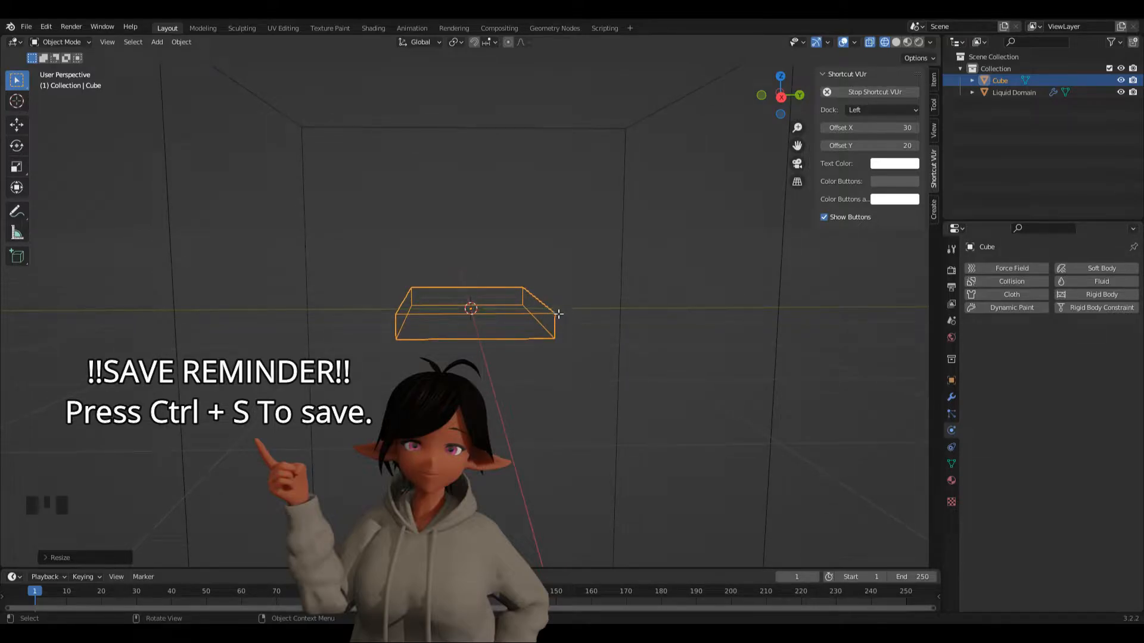
key("Tab")
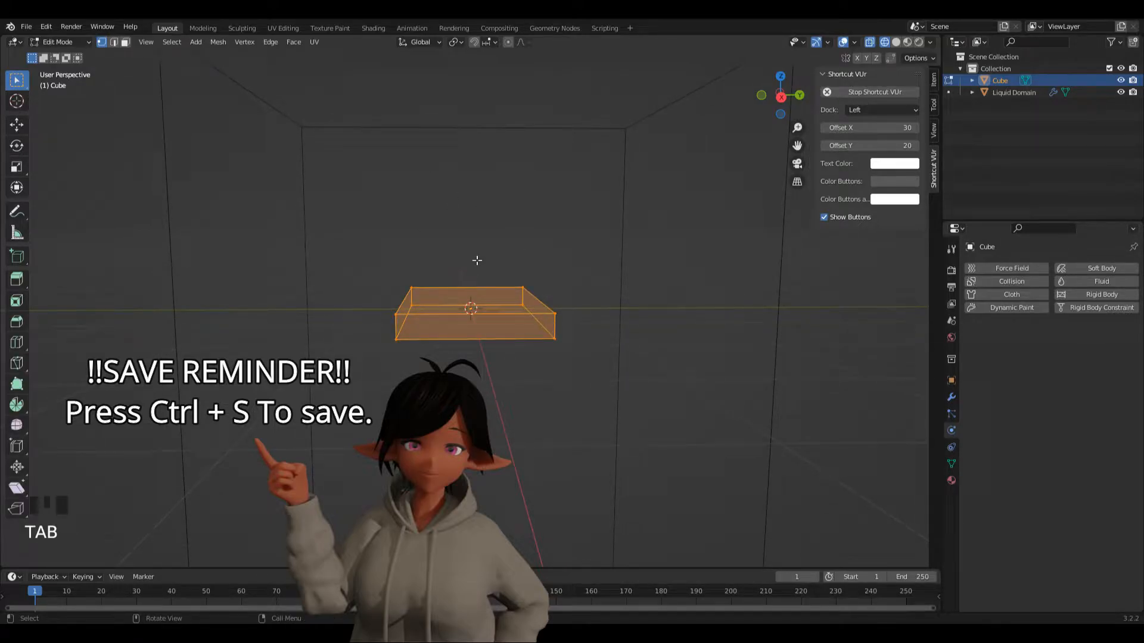
key("ctrl+r")
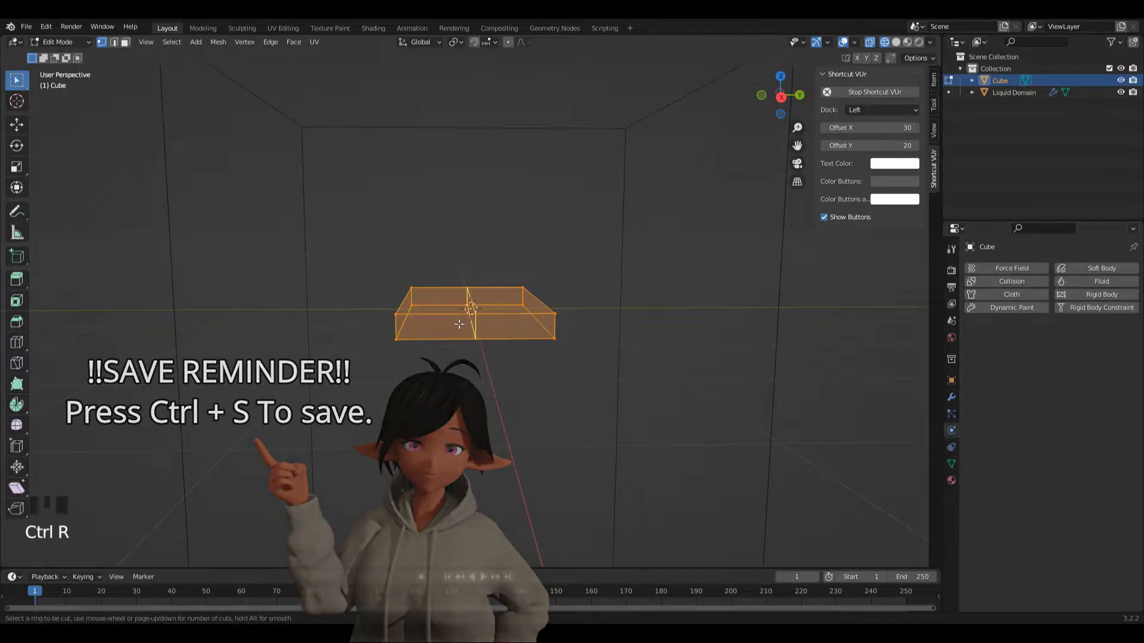
left_click(464, 325)
right_click(465, 325)
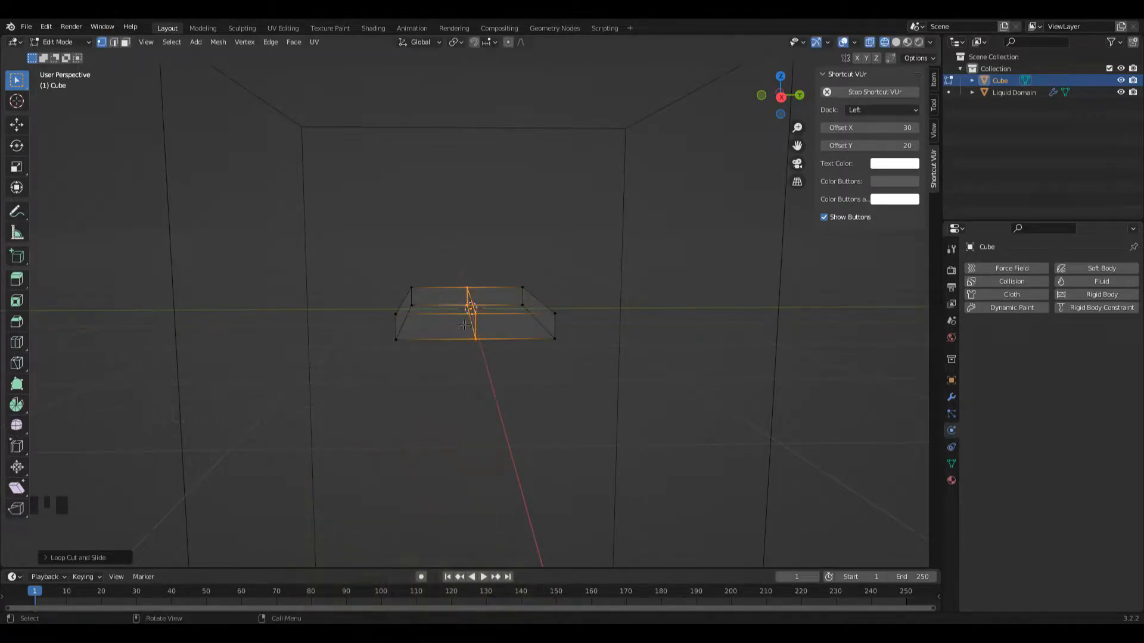
left_click(46, 558)
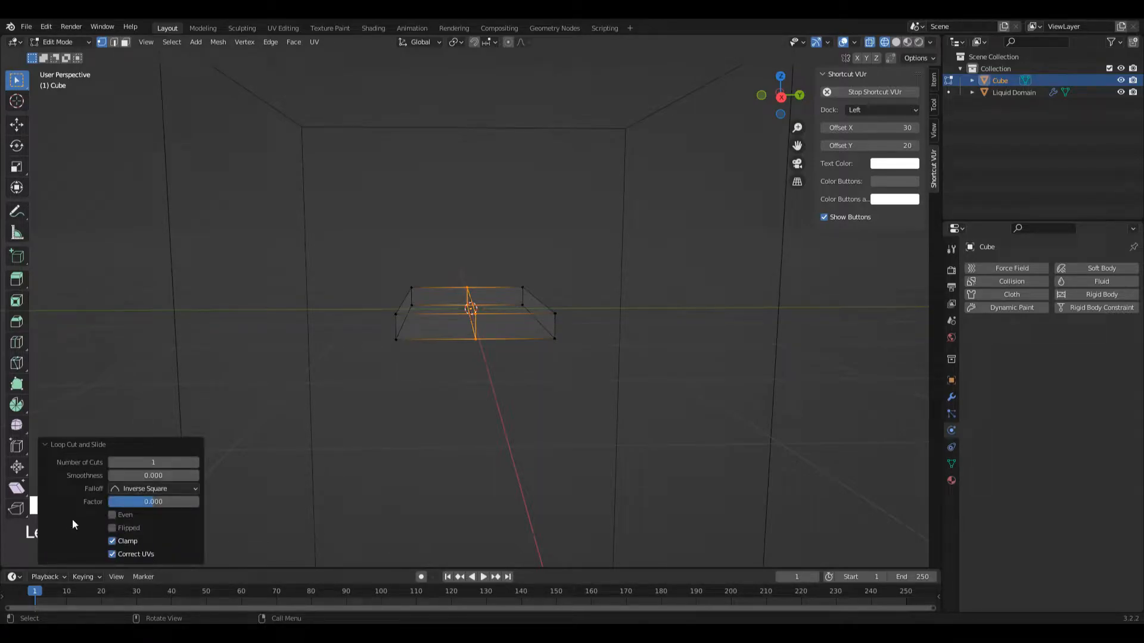
left_click(196, 463)
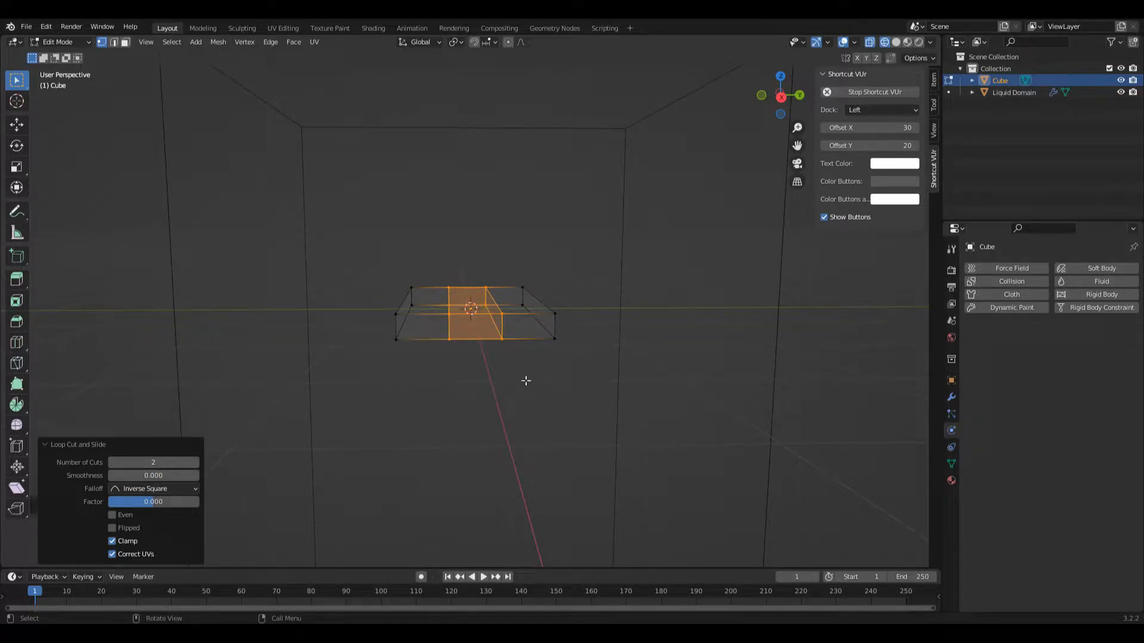
Slide the edge loop on the +Y side toward the slab's end by a factor of 0.459, then by another 0.178.
left_click(513, 333)
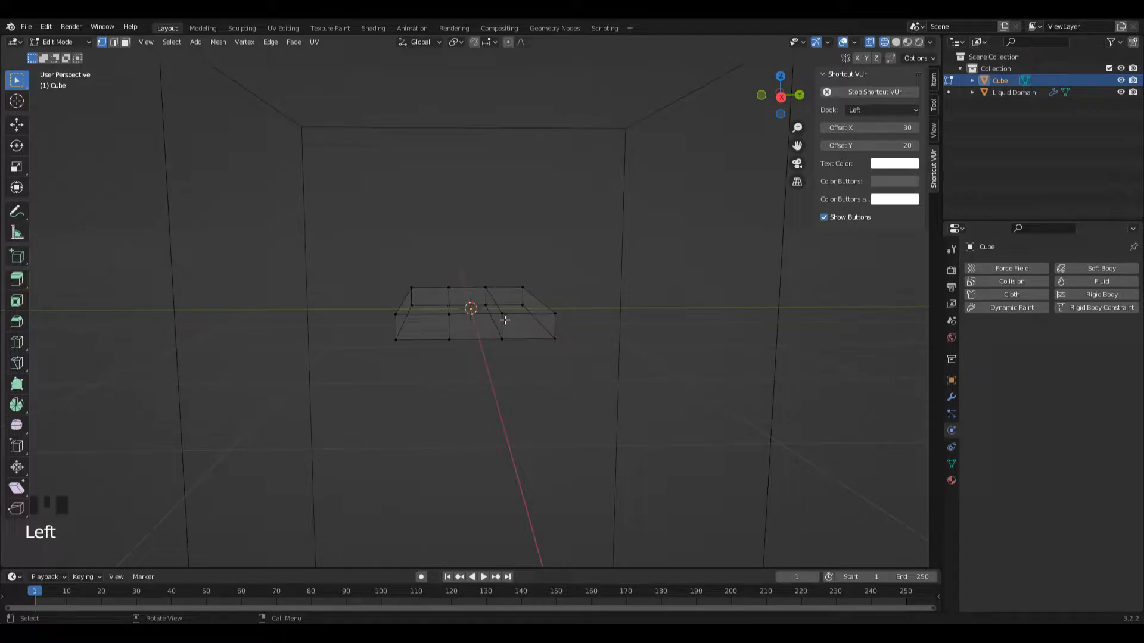
left_click(503, 322, "alt")
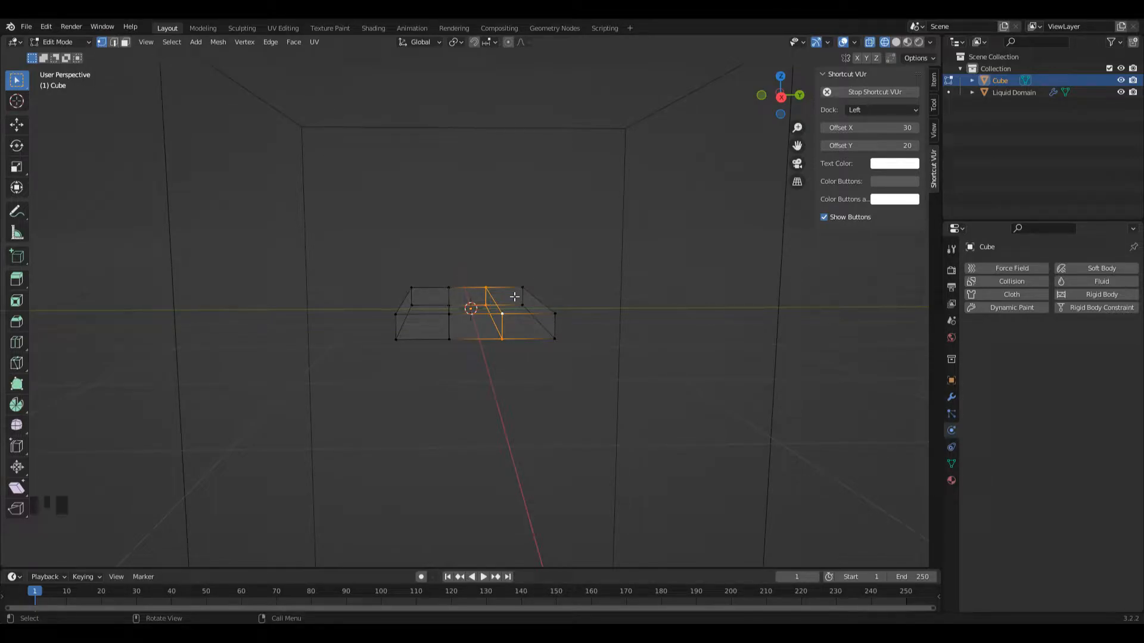
key("g")
key("g")
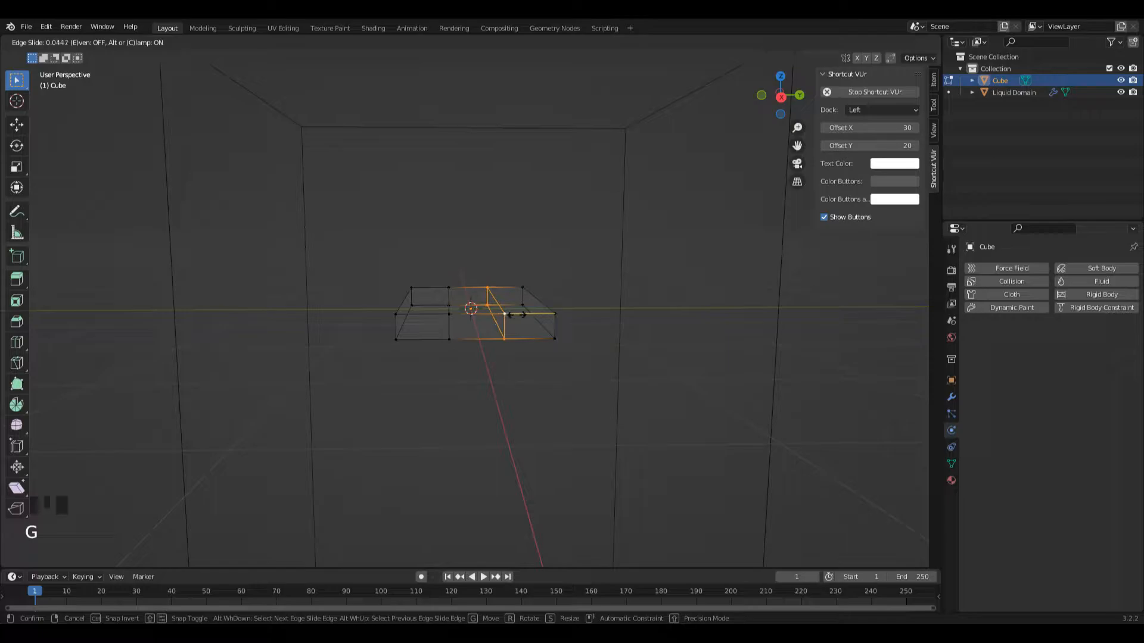
left_click(538, 316)
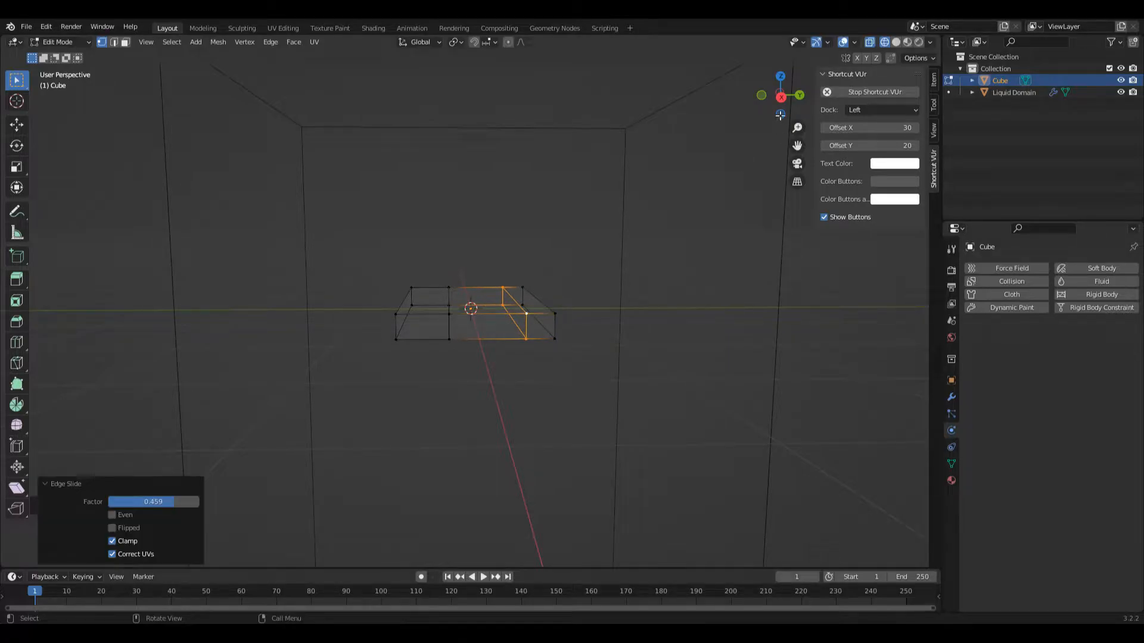
left_click(781, 97)
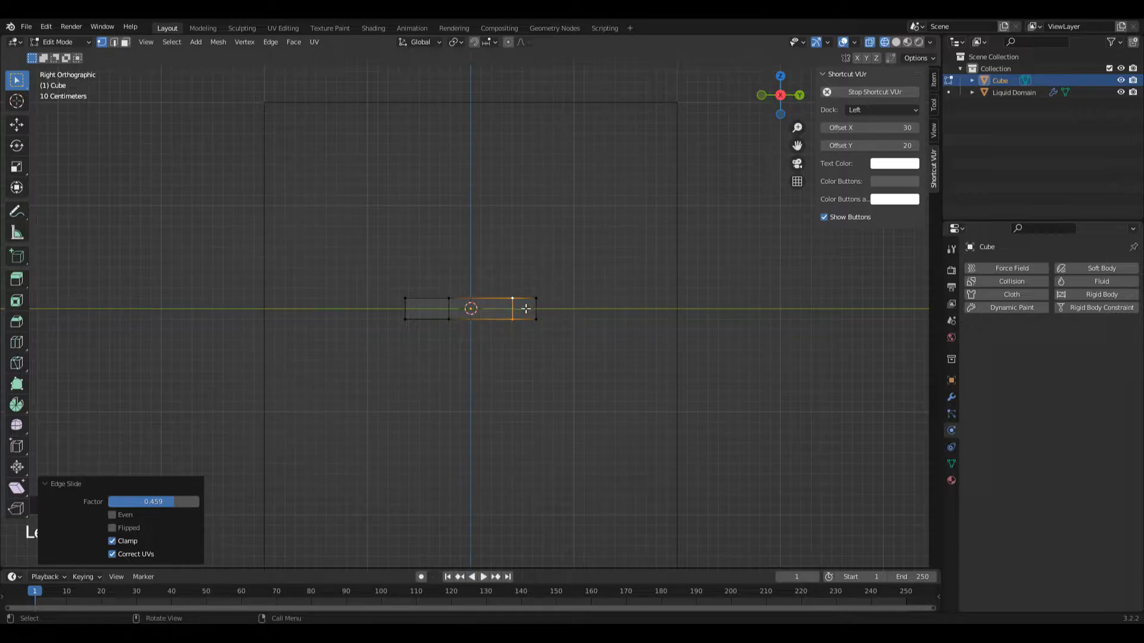
key("g")
key("g")
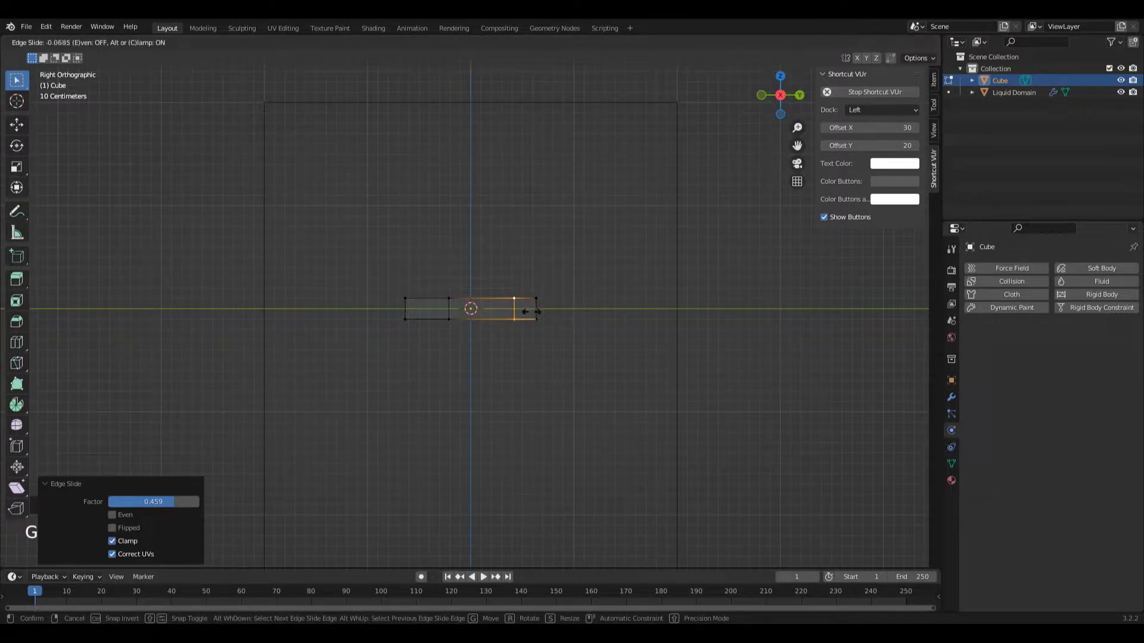
left_click(534, 310)
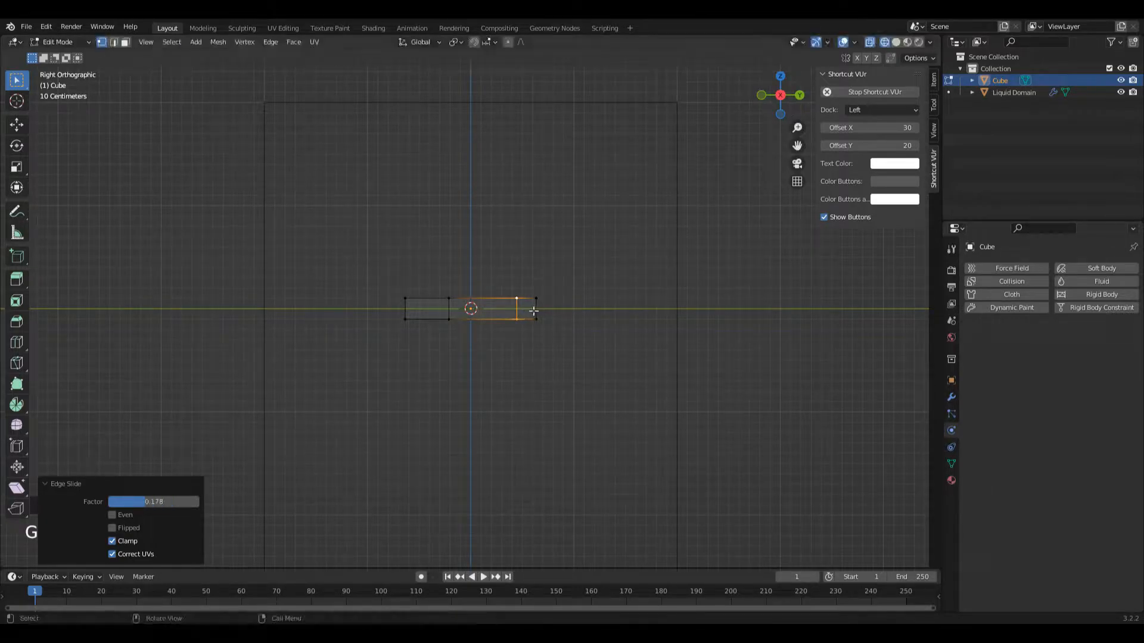
Slide the edge loop on the -Y side toward the slab's end by a factor of -0.574, then by another -0.011.
left_click(449, 305, "alt")
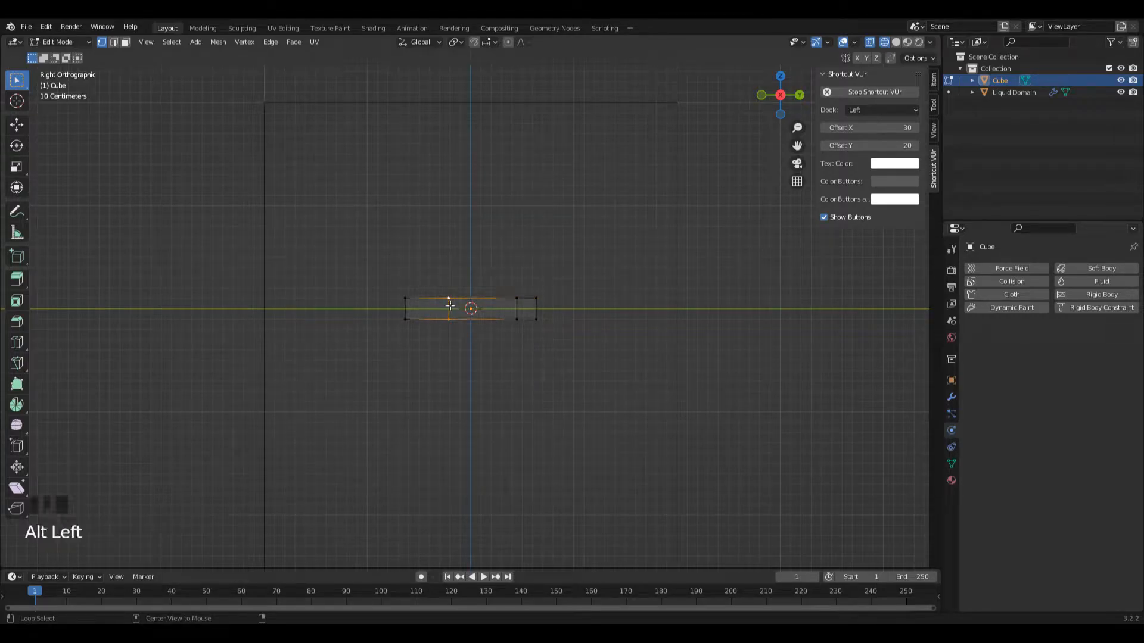
left_click_drag(770, 99, 463, 264)
left_click(780, 101)
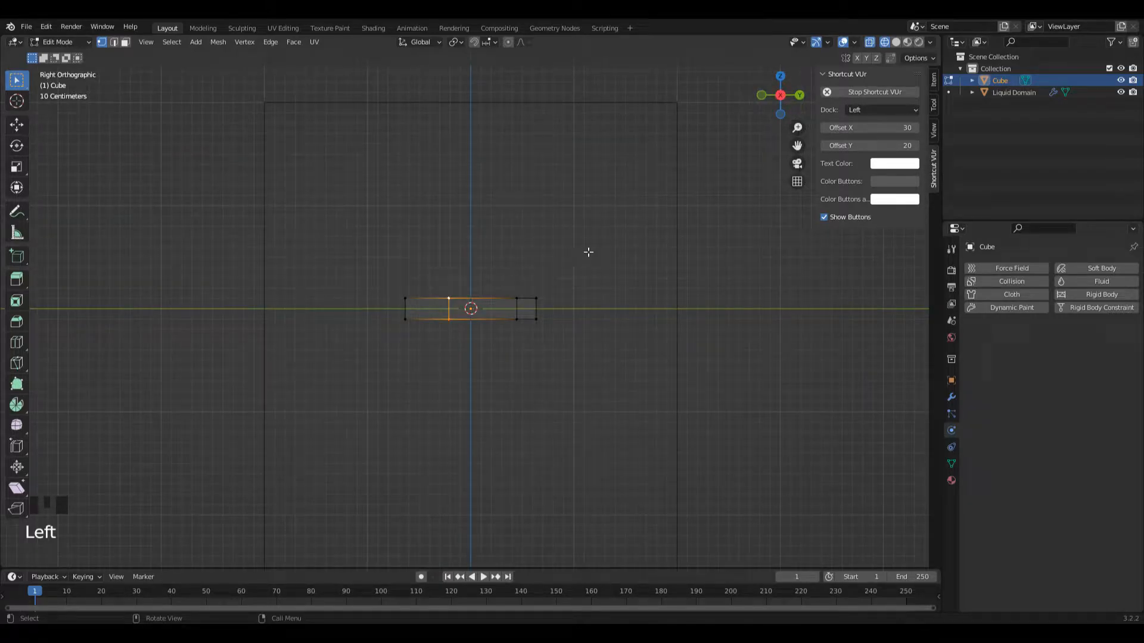
key("g")
key("g")
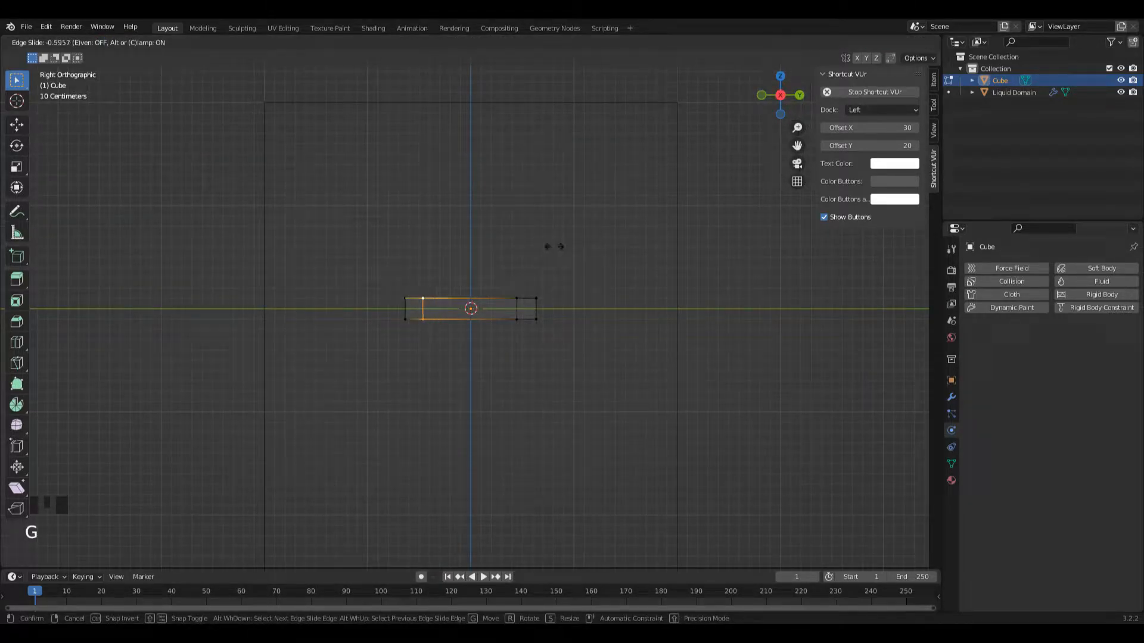
left_click(554, 246)
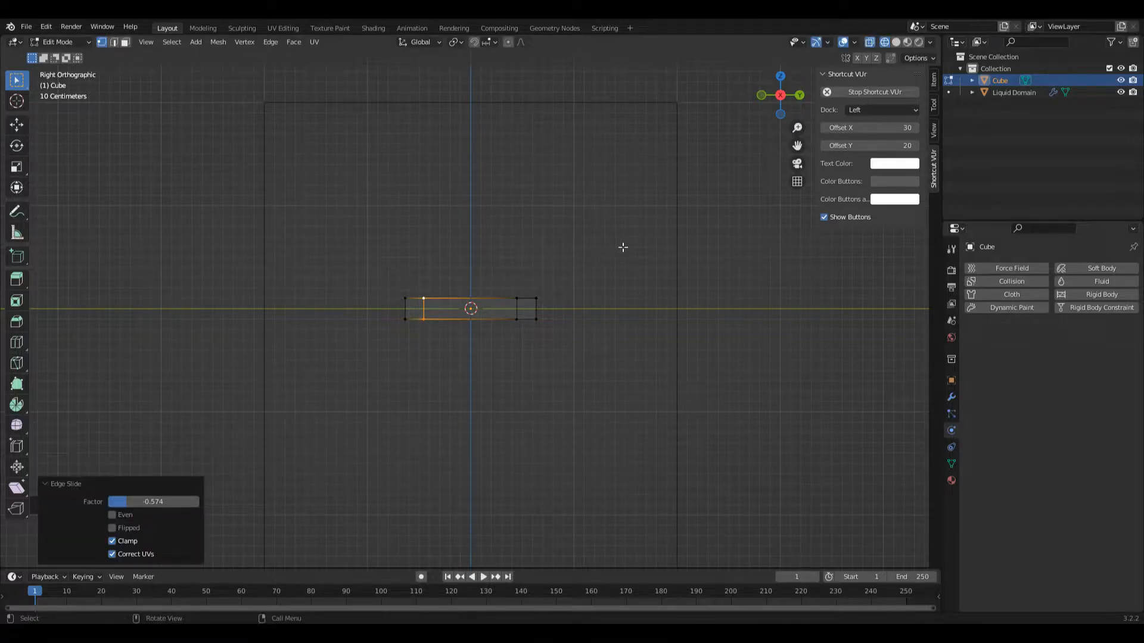
key("g")
key("g")
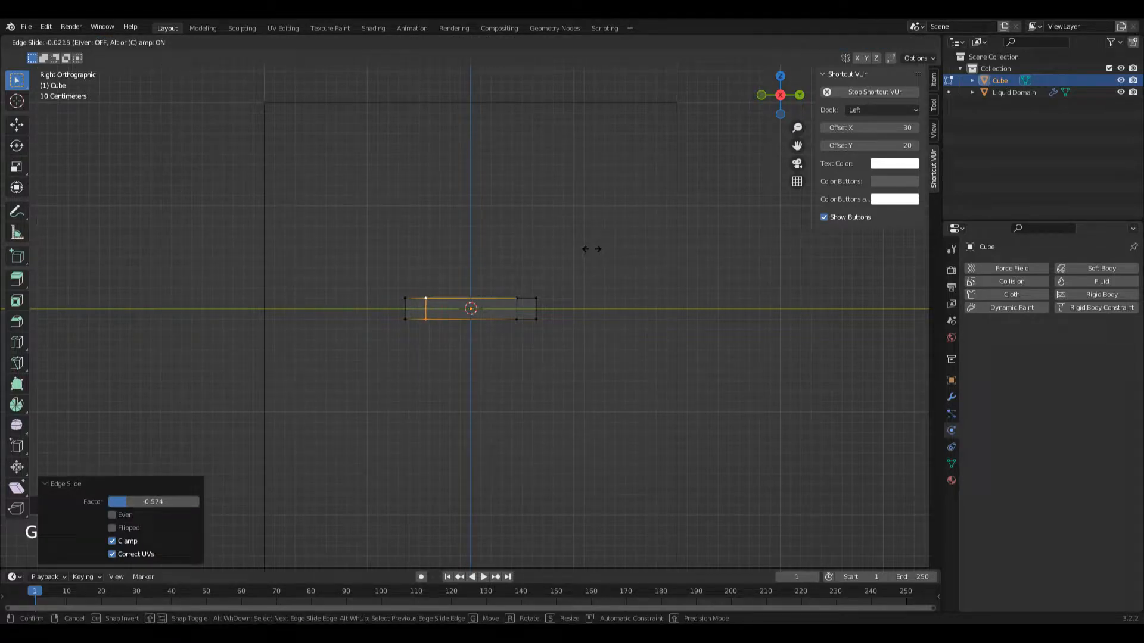
left_click(592, 249)
Extrude the top faces of both end strips upward along Z by about 0.295 m to form two walls.
left_click_drag(780, 95, 765, 110)
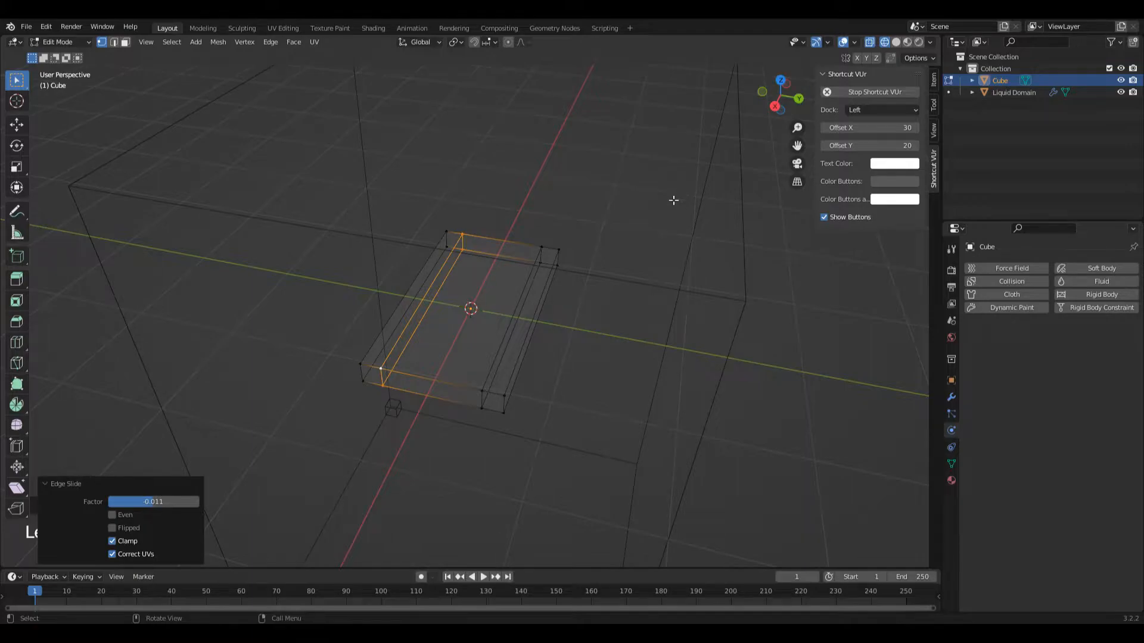
key("3")
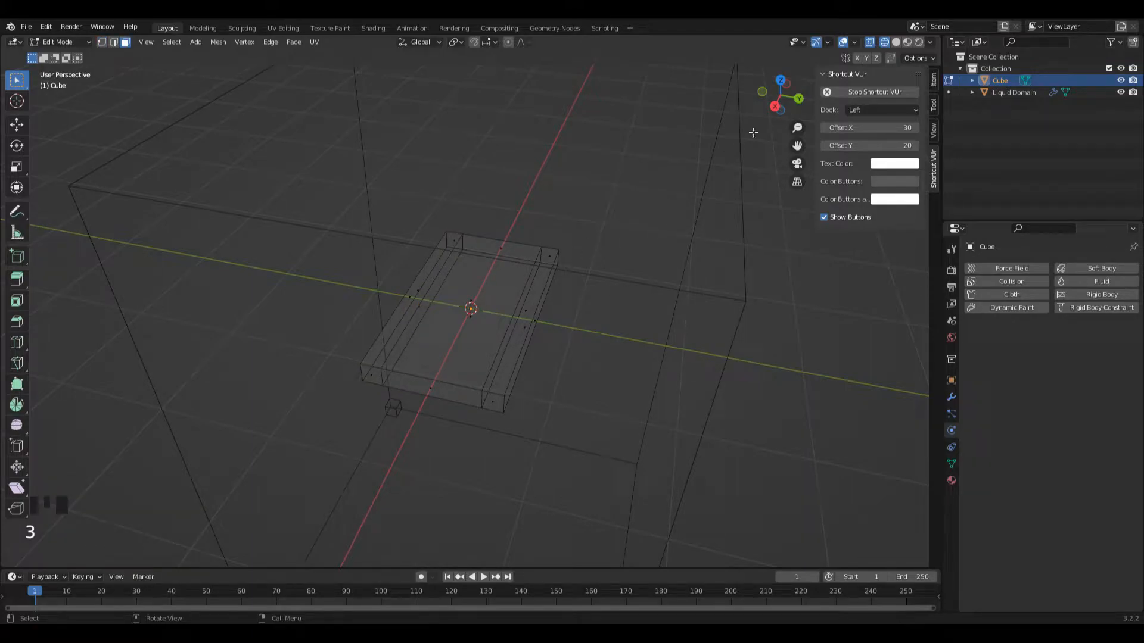
left_click_drag(784, 106, 776, 134)
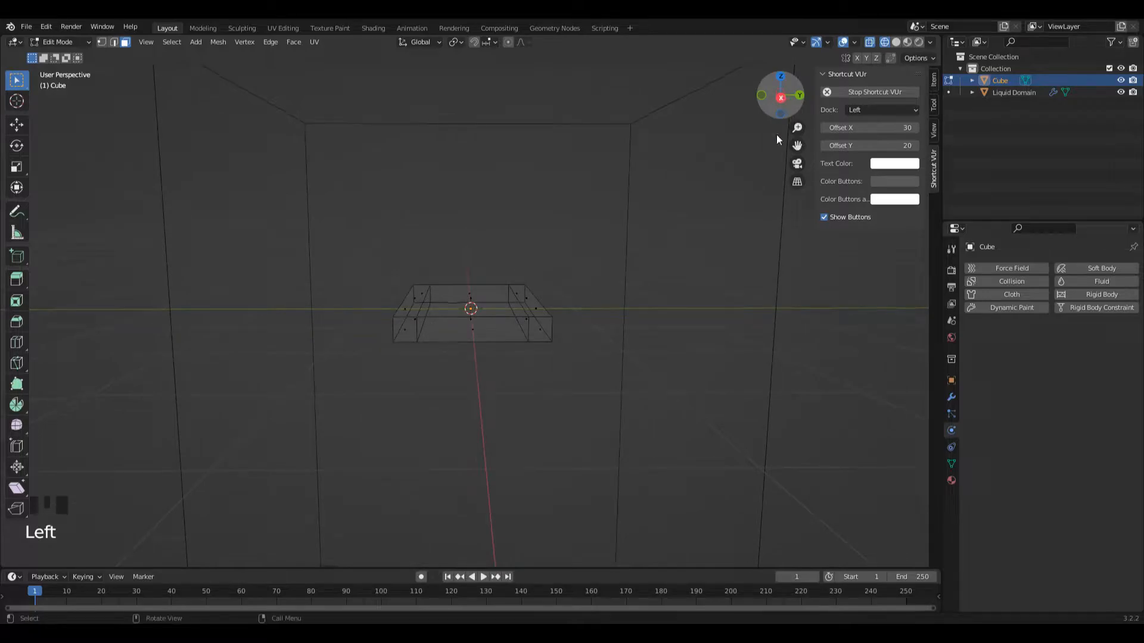
left_click(417, 295)
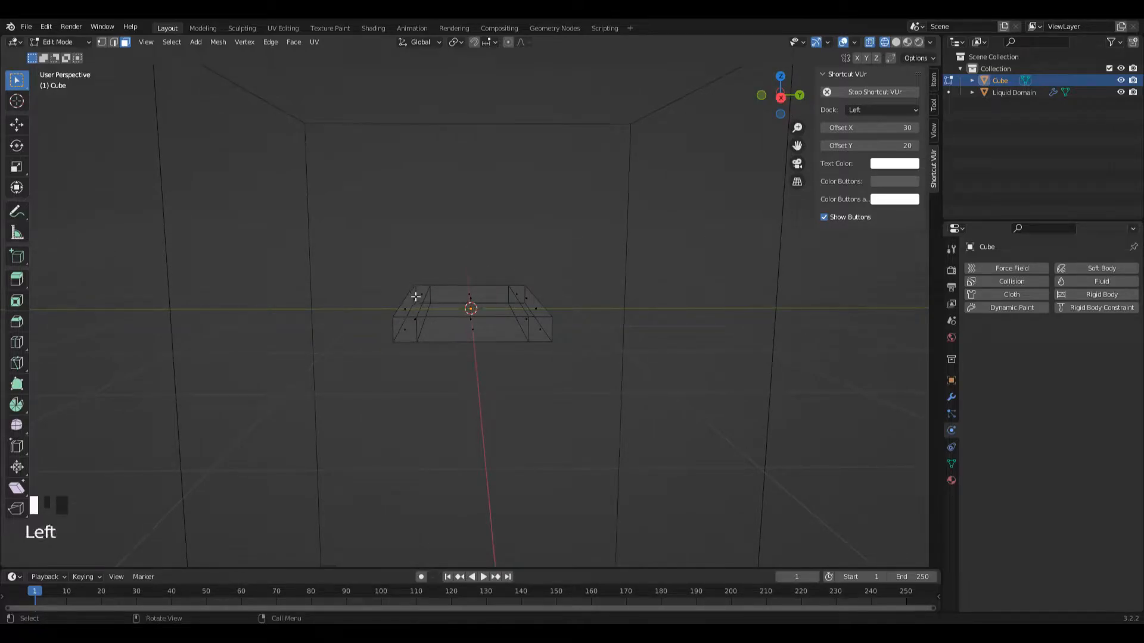
left_click(532, 291, "shift")
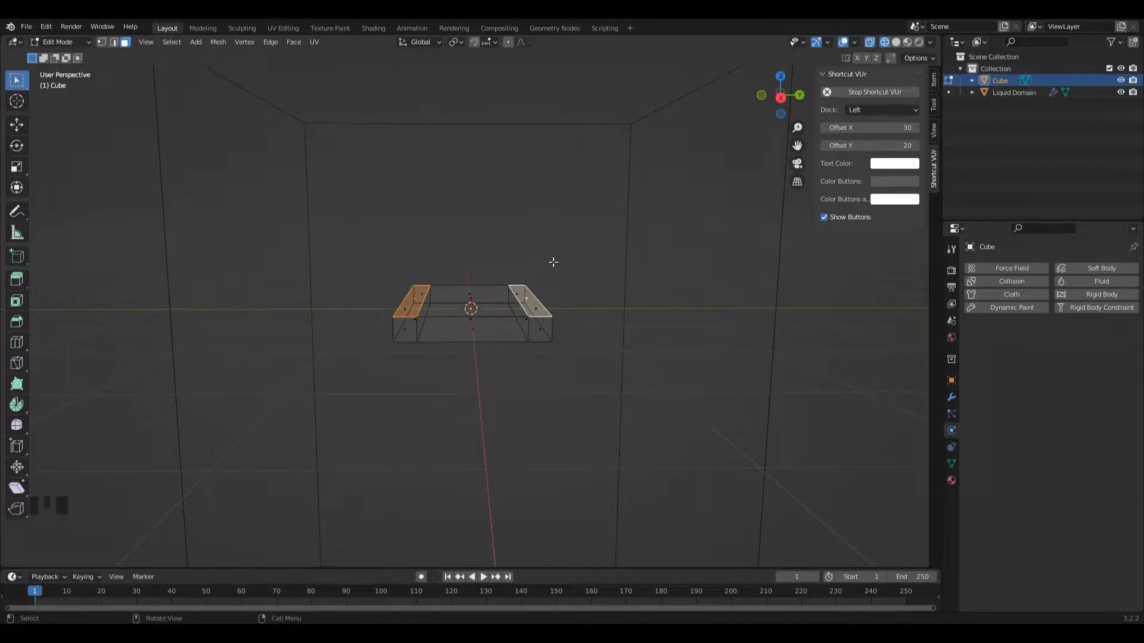
left_click_drag(778, 96, 638, 267)
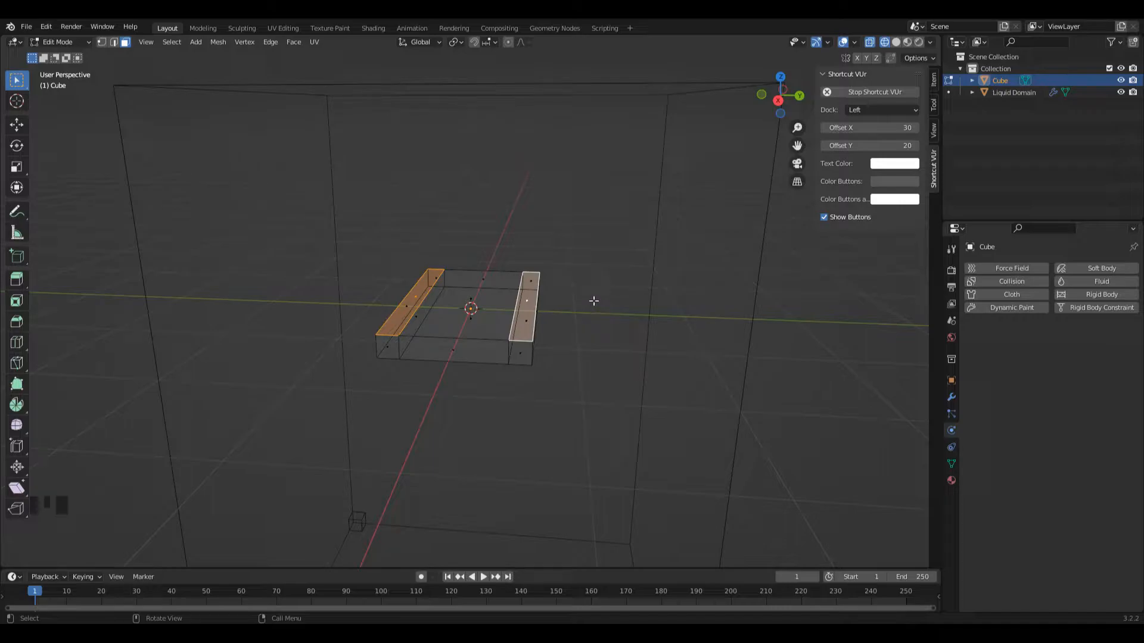
key("e")
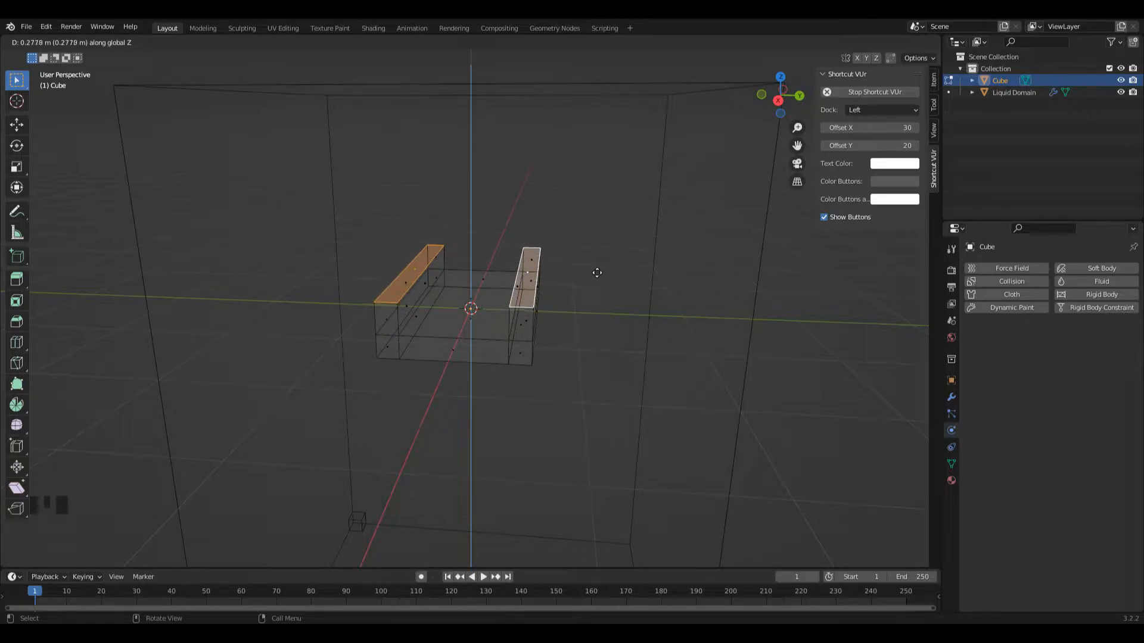
left_click(597, 272)
Scale the walls' top faces inward along X, raise them slightly along Z, and return to Object Mode.
left_click_drag(779, 93, 663, 111)
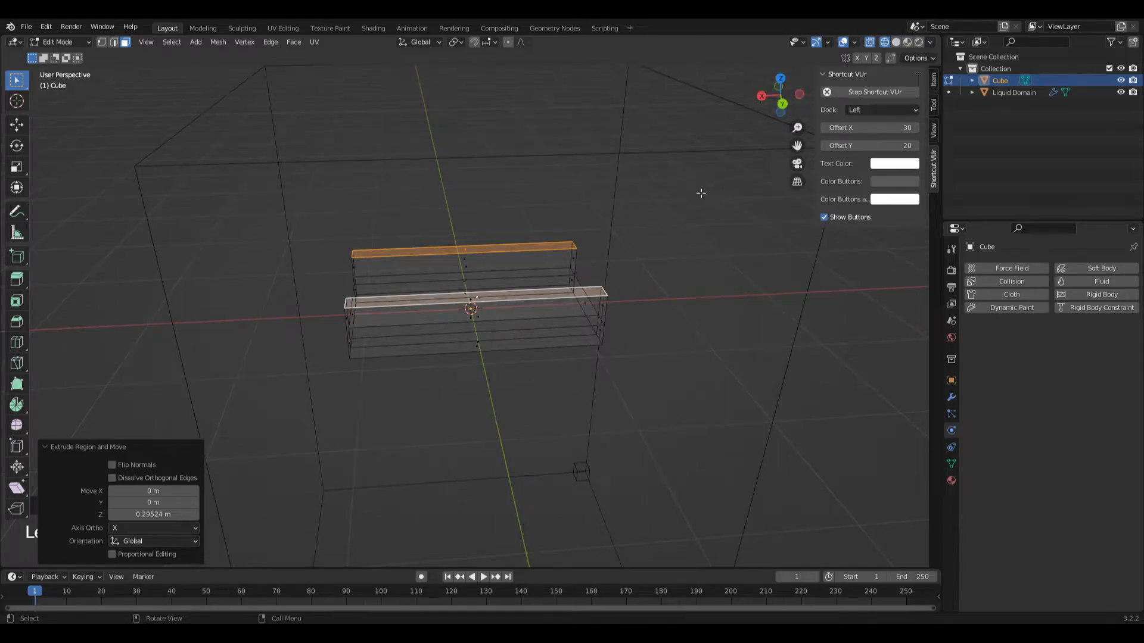
key("s")
key("x")
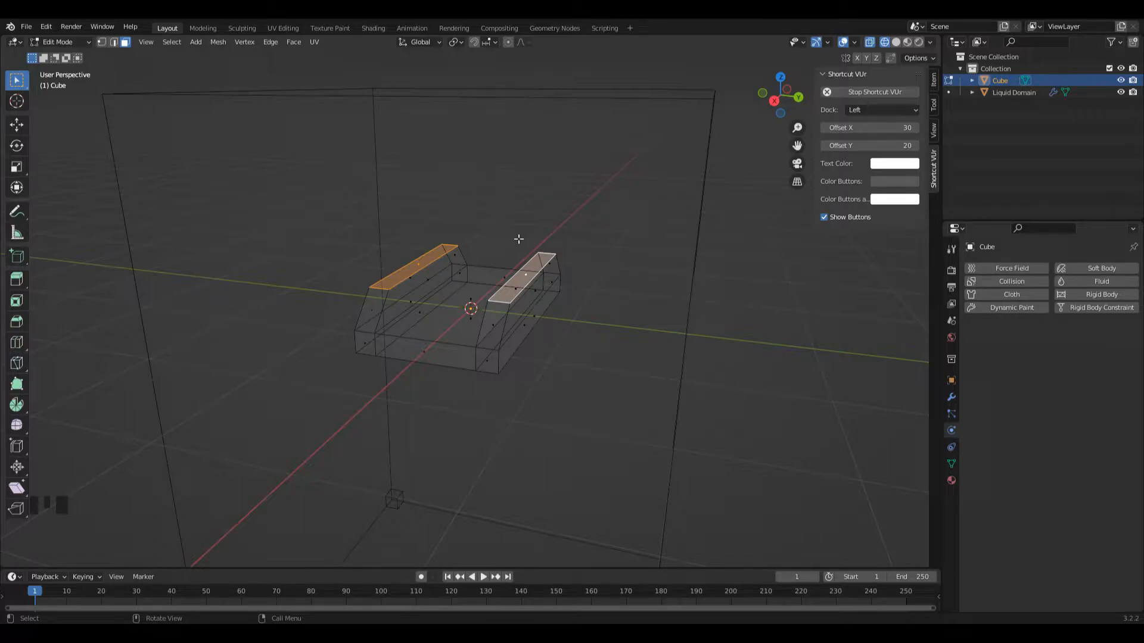
key("g")
key("z")
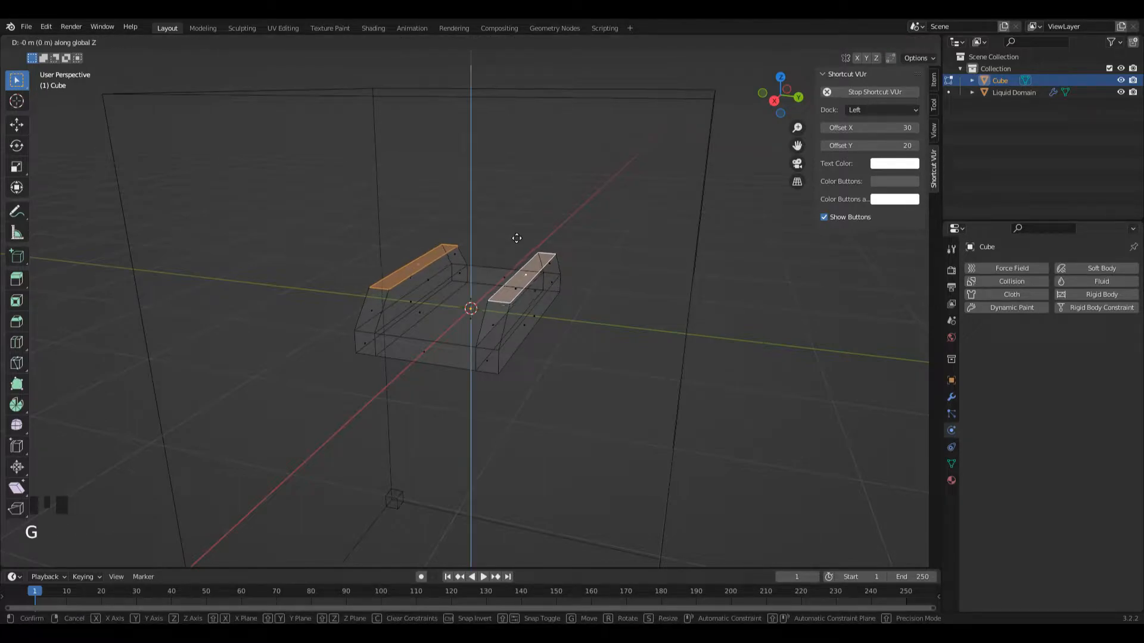
left_click(516, 235)
key("Tab")
Add a 32-vertex cylinder at the origin and scale it uniformly to 0.199.
left_click_drag(807, 113, 802, 129)
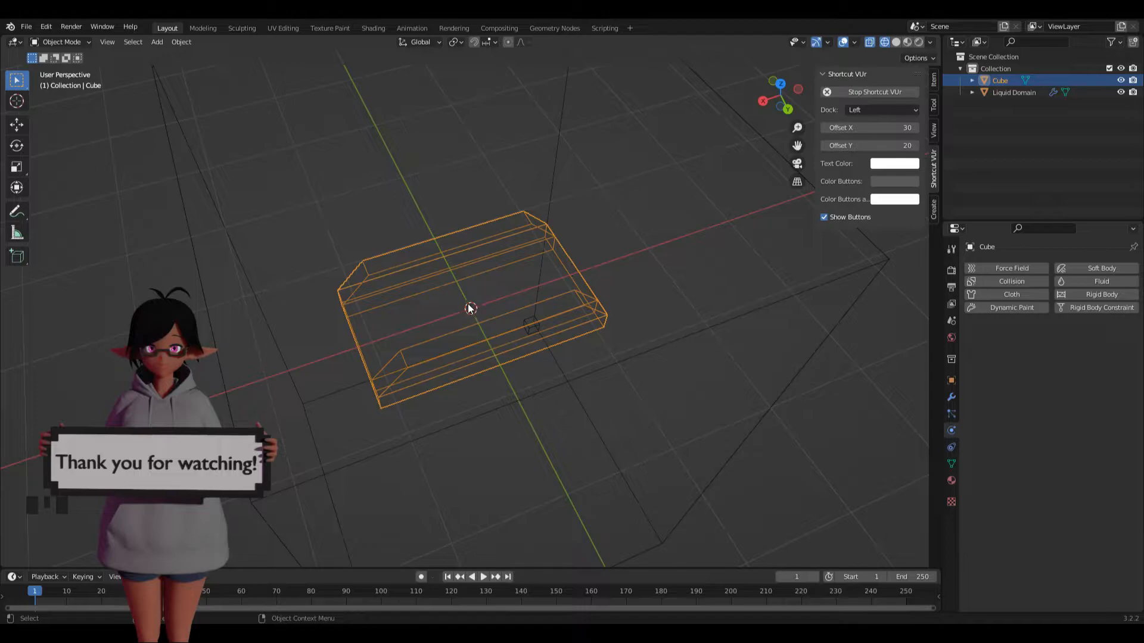
key("shift+a")
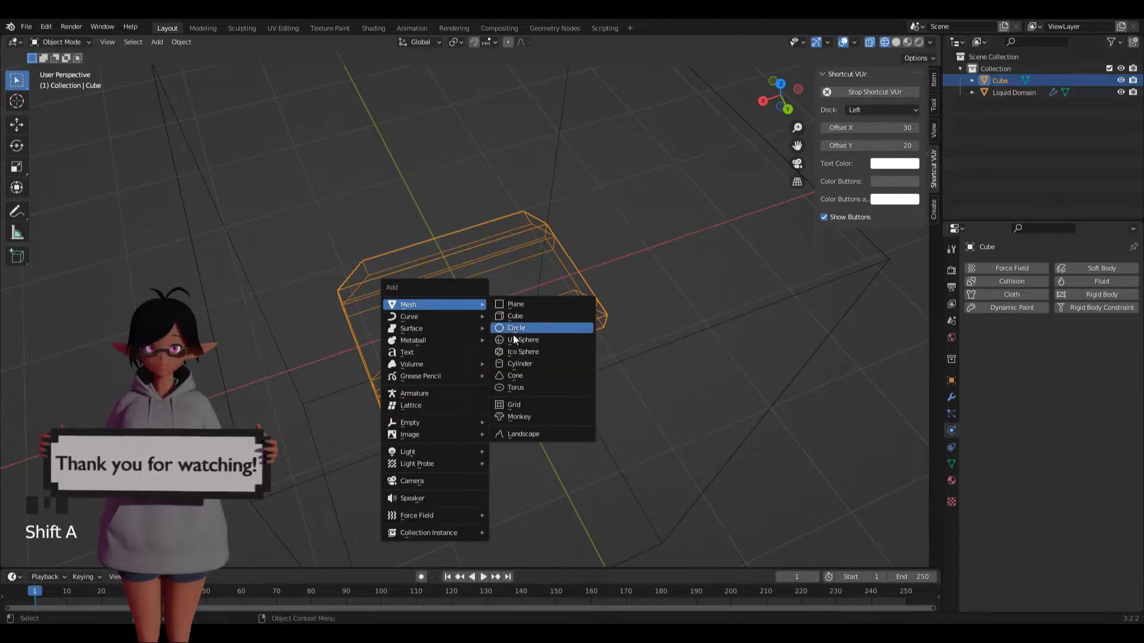
left_click(520, 363)
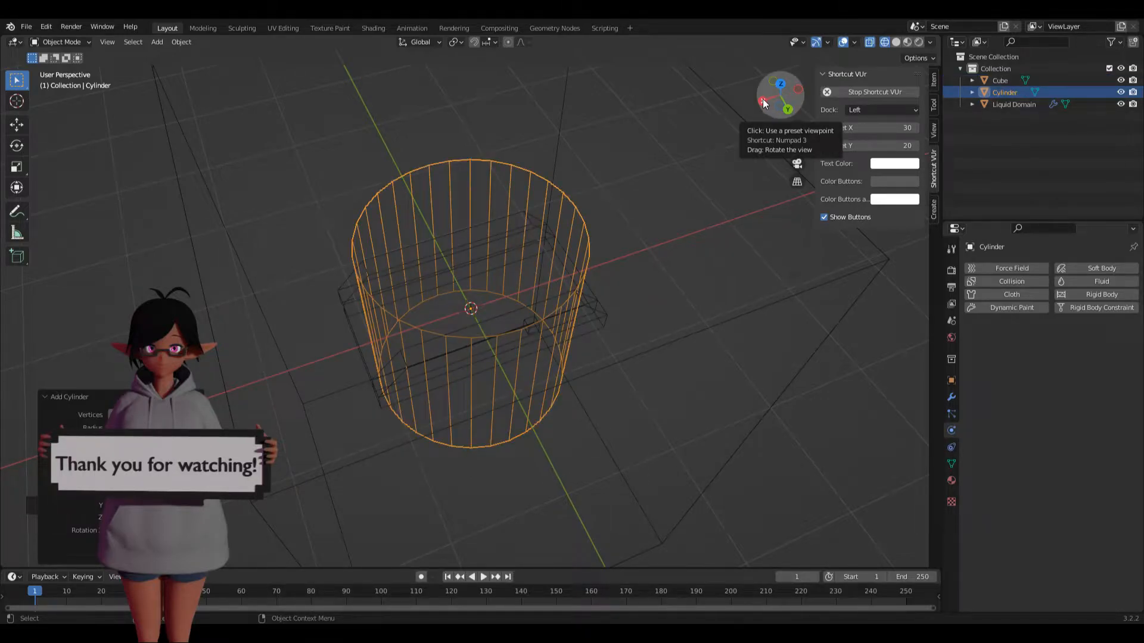
left_click(764, 103)
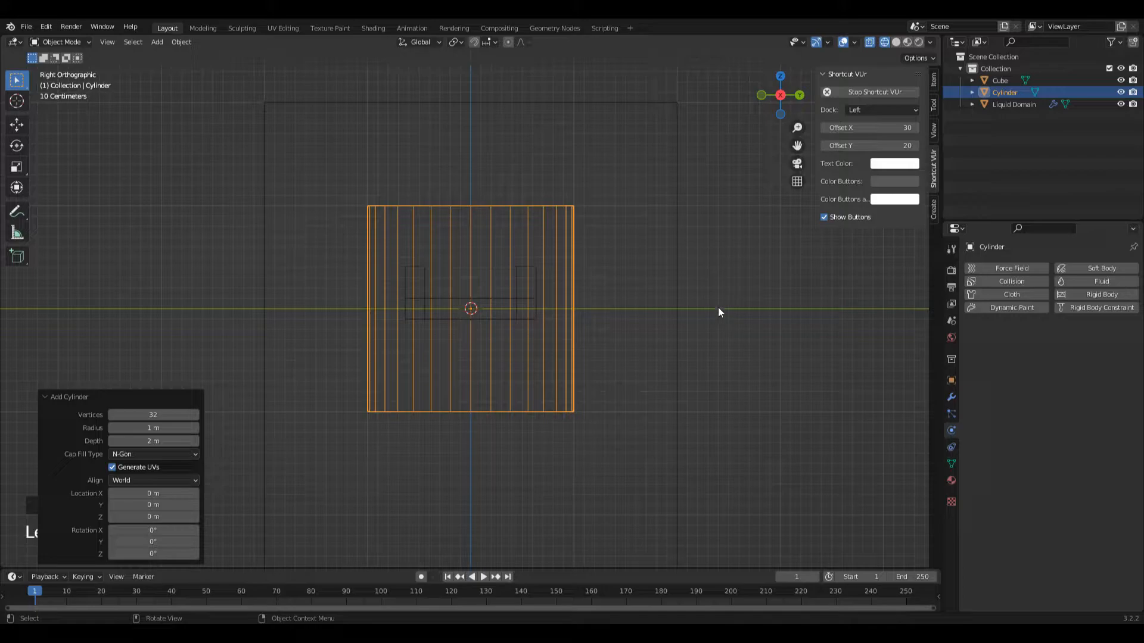
key("s")
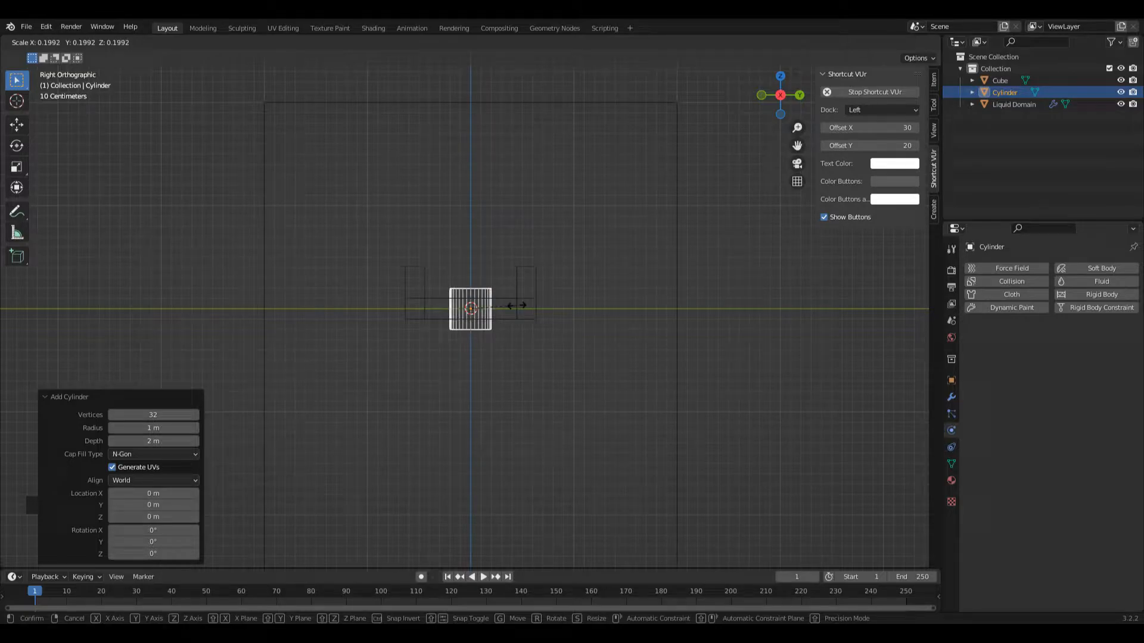
left_click(517, 305)
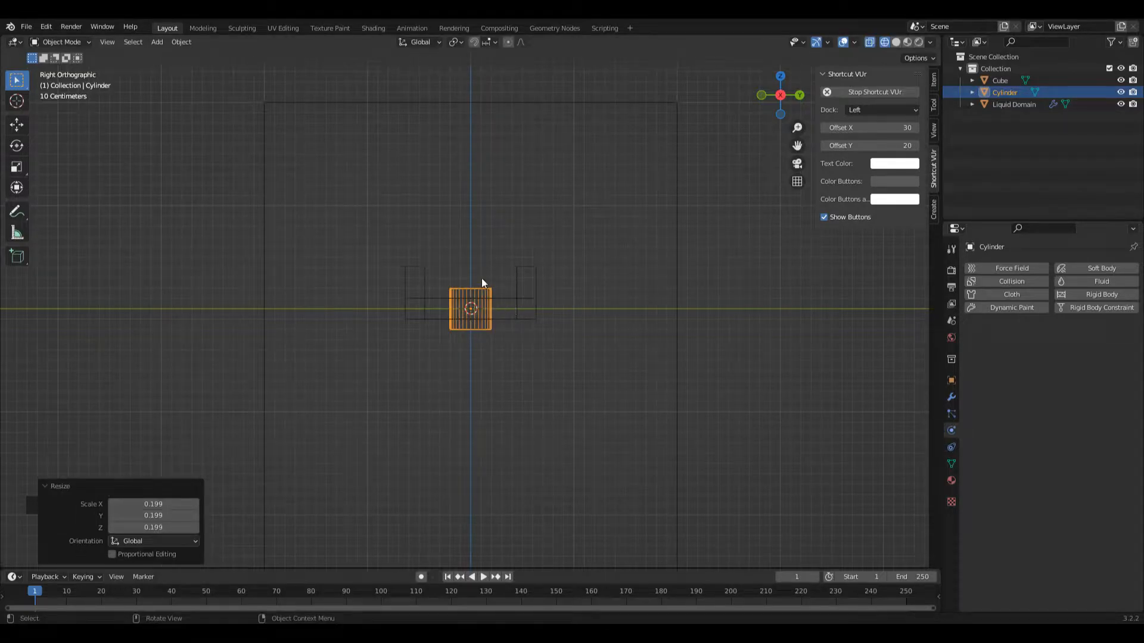
Move the cylinder down about 0.295 m along Z so it sits directly beneath the slab.
key("g")
key("z")
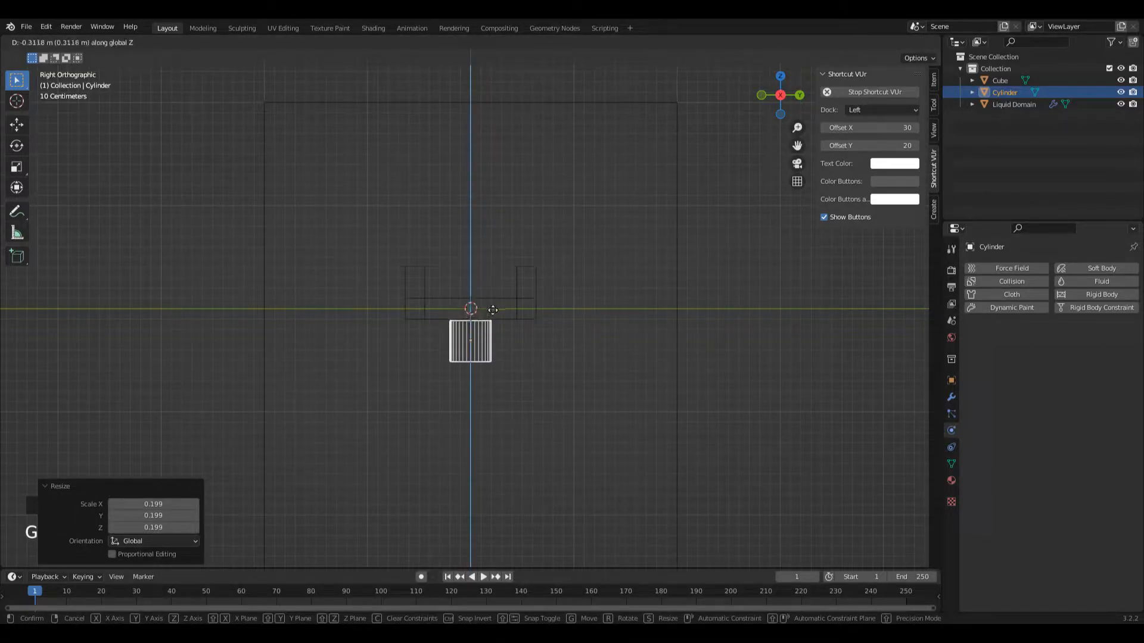
left_click(493, 309)
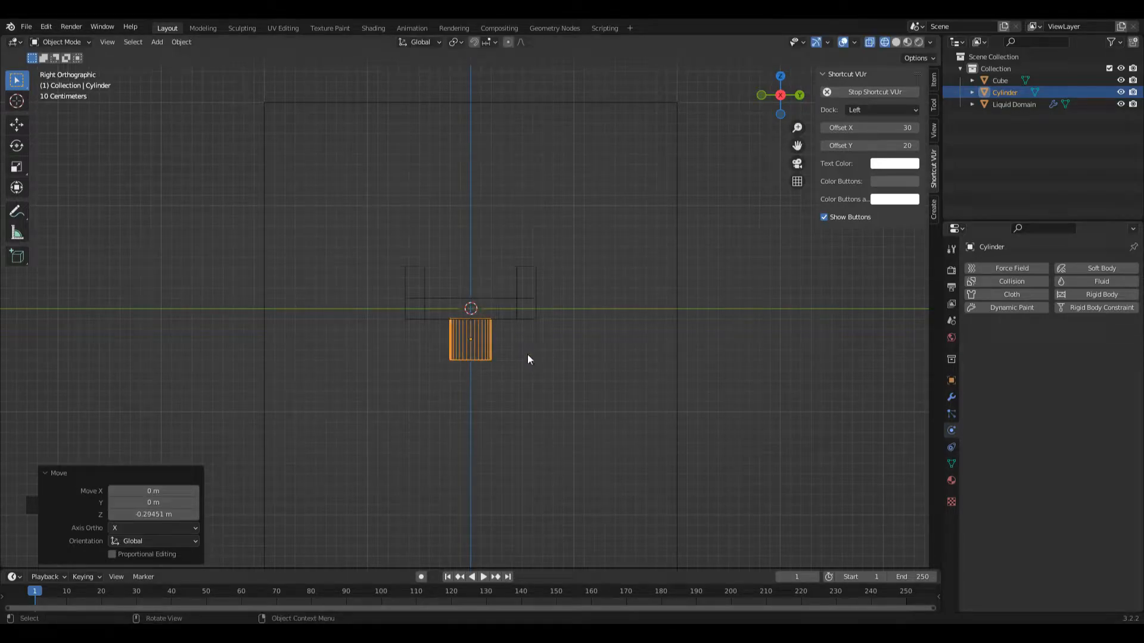
In Edit Mode, move the cylinder's bottom face up about 0.185 m along Z to shorten the cylinder.
key("Tab")
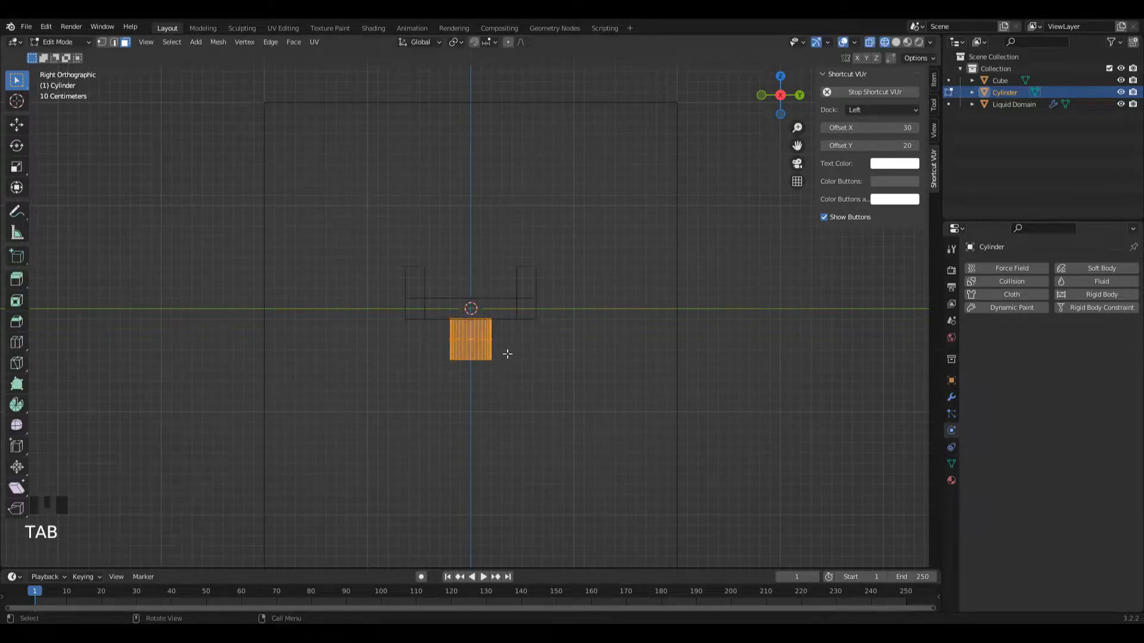
left_click_drag(778, 113, 614, 272)
left_click(470, 338)
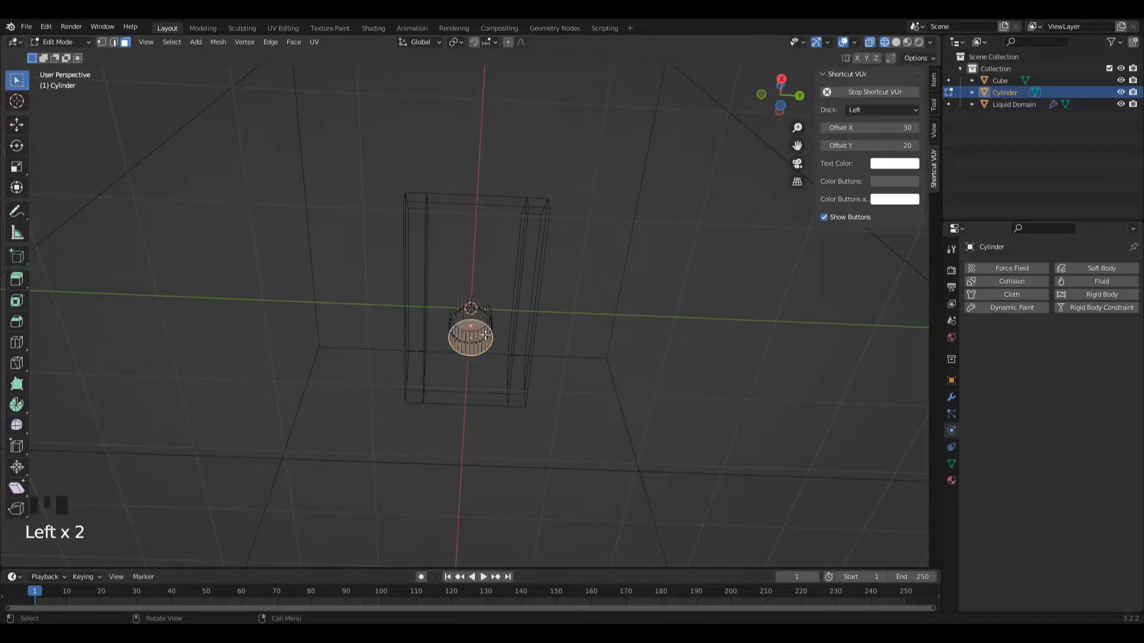
left_click_drag(780, 98, 762, 137)
left_click(780, 95)
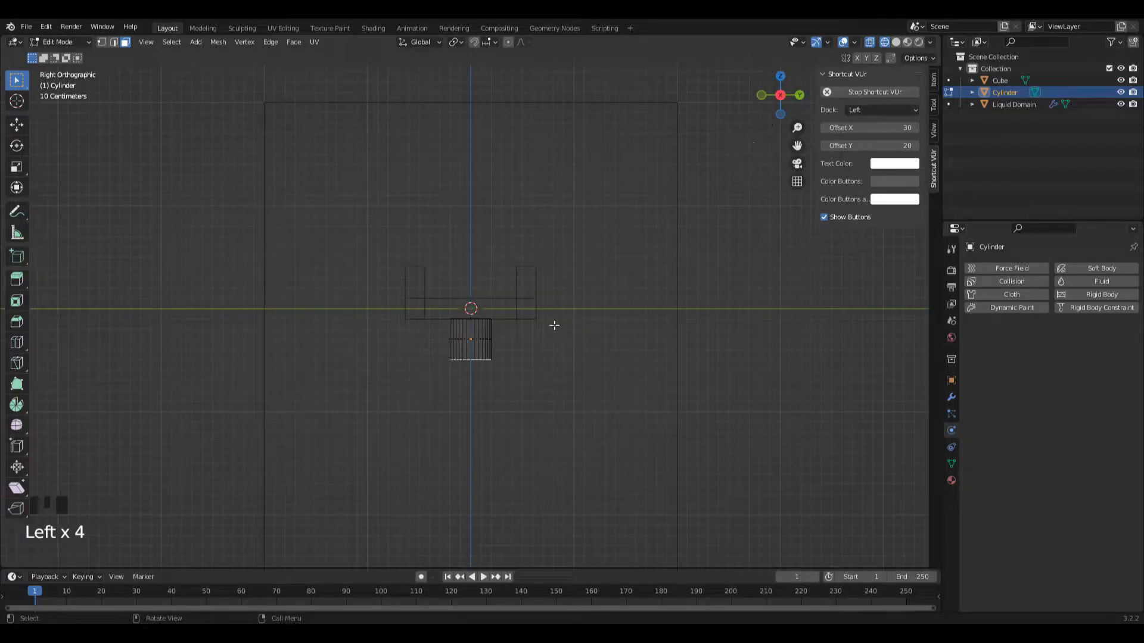
key("g")
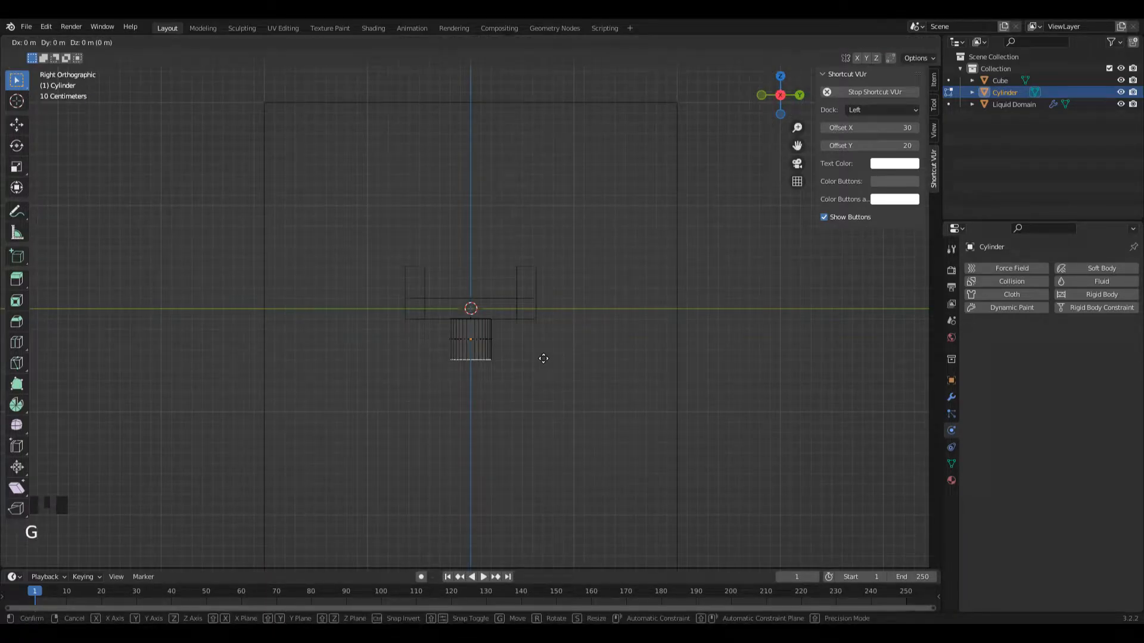
left_click(541, 339)
Inset the cylinder's bottom face with a thickness of about 0.54 m and extrude it down about 2.303 m along Z.
left_click_drag(777, 98, 765, 82)
key("i")
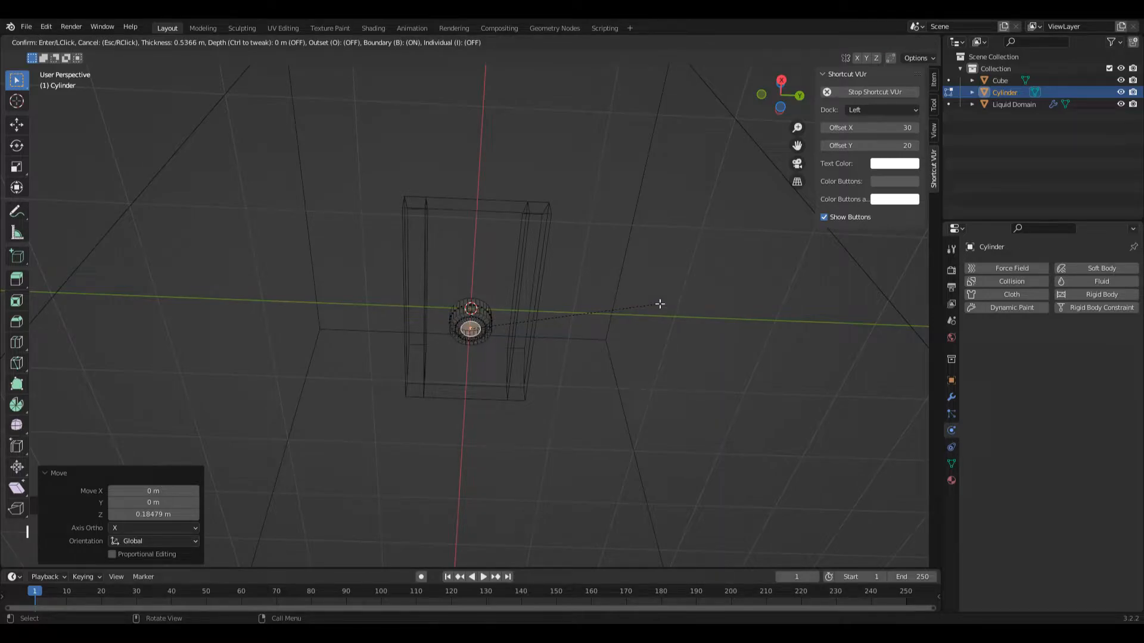
left_click(622, 304)
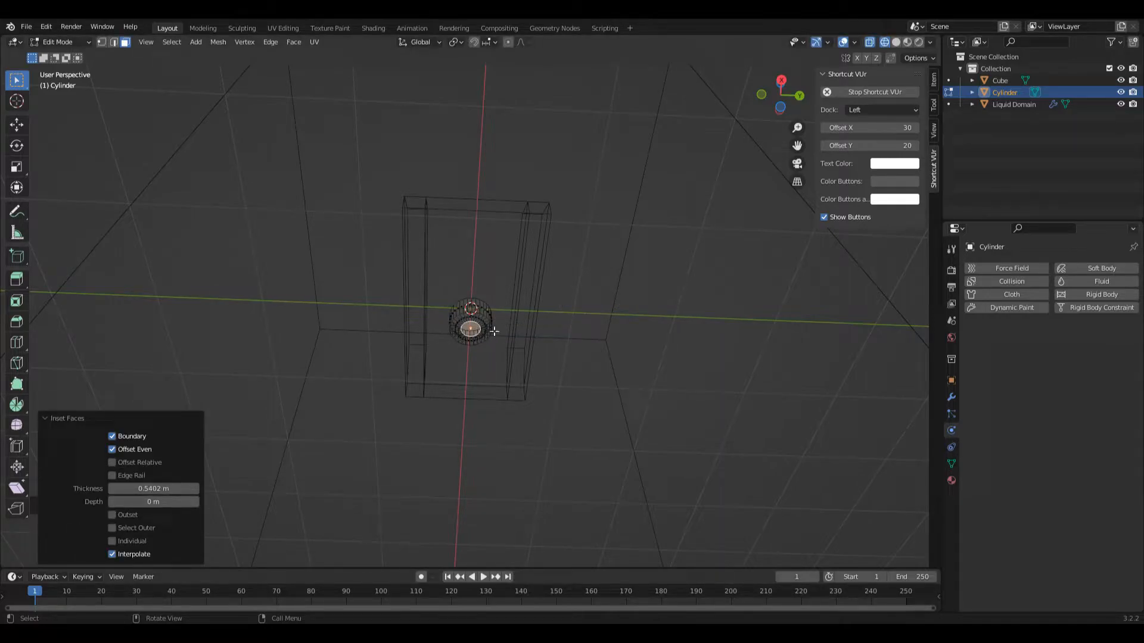
left_click_drag(780, 99, 722, 235)
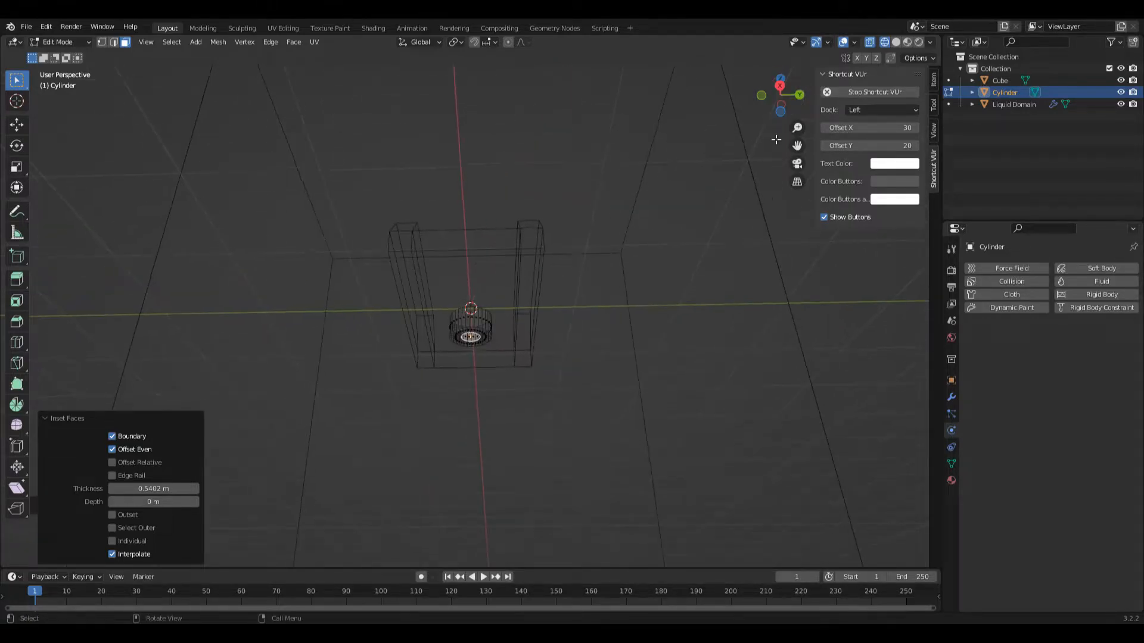
key("e")
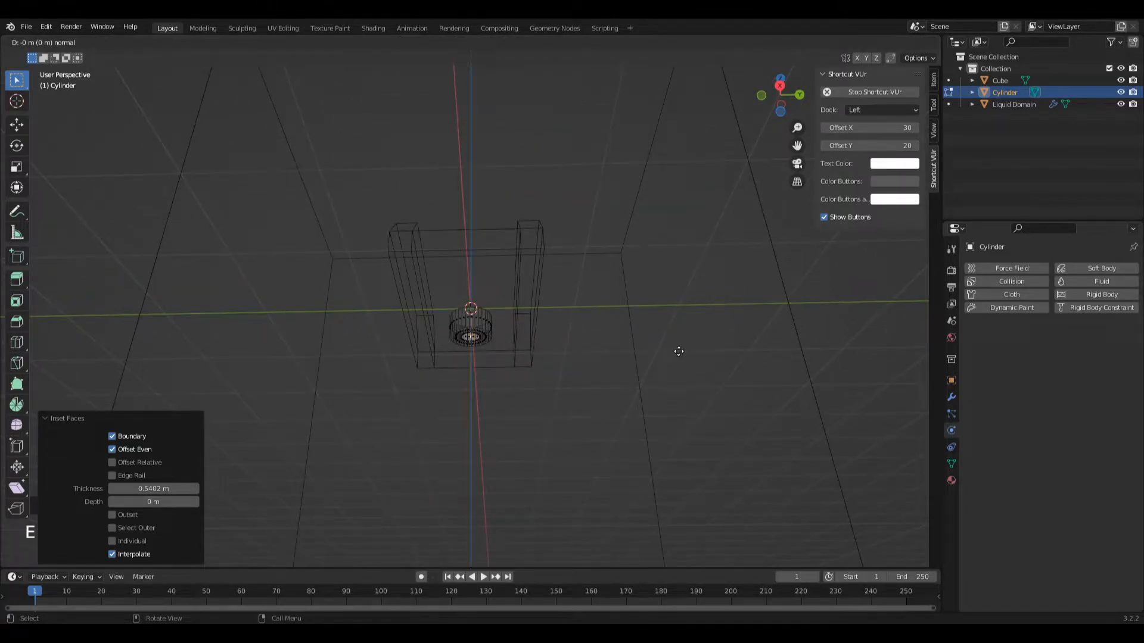
key("z")
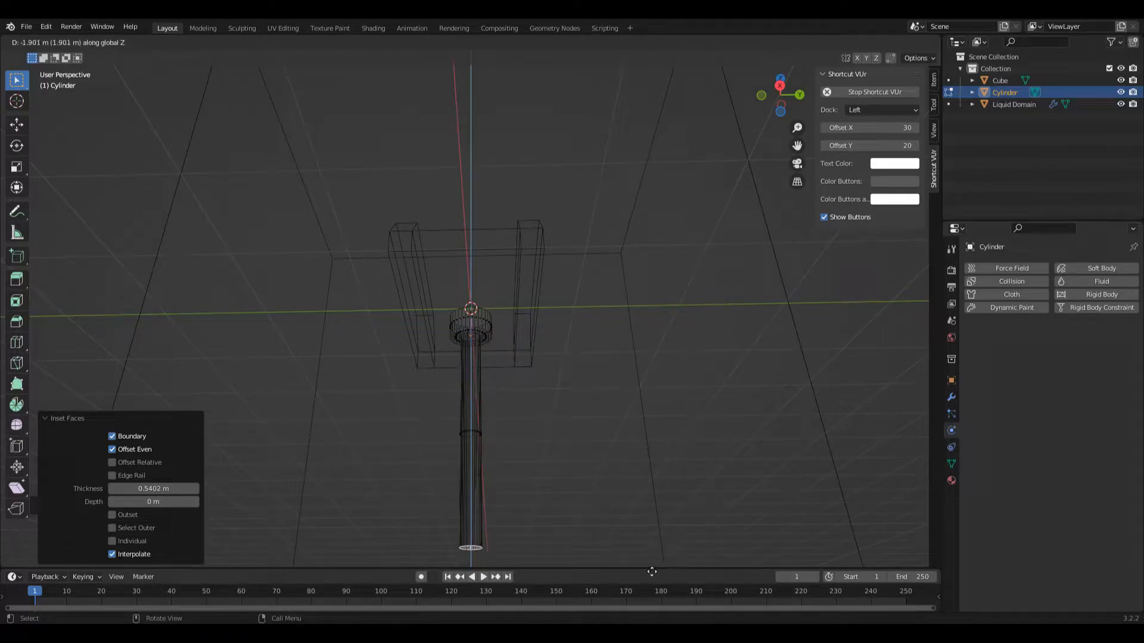
left_click(651, 94)
Lengthen the stem by moving its bottom face further down along Z, and return to Object Mode.
left_click(779, 86)
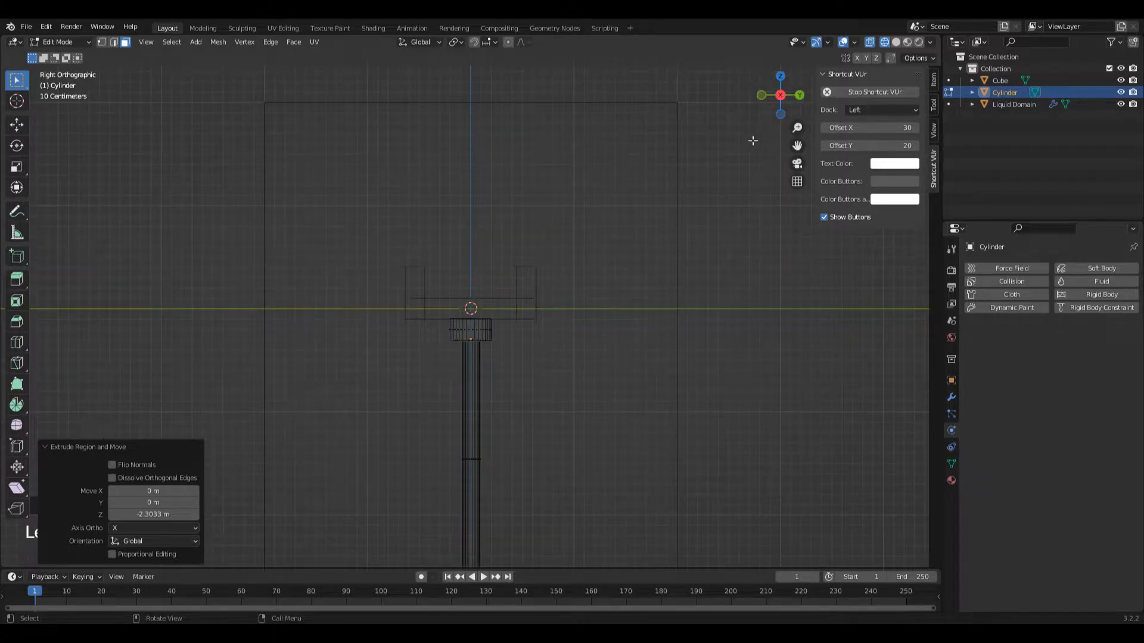
scroll(704, 218, "down", 1)
key("g")
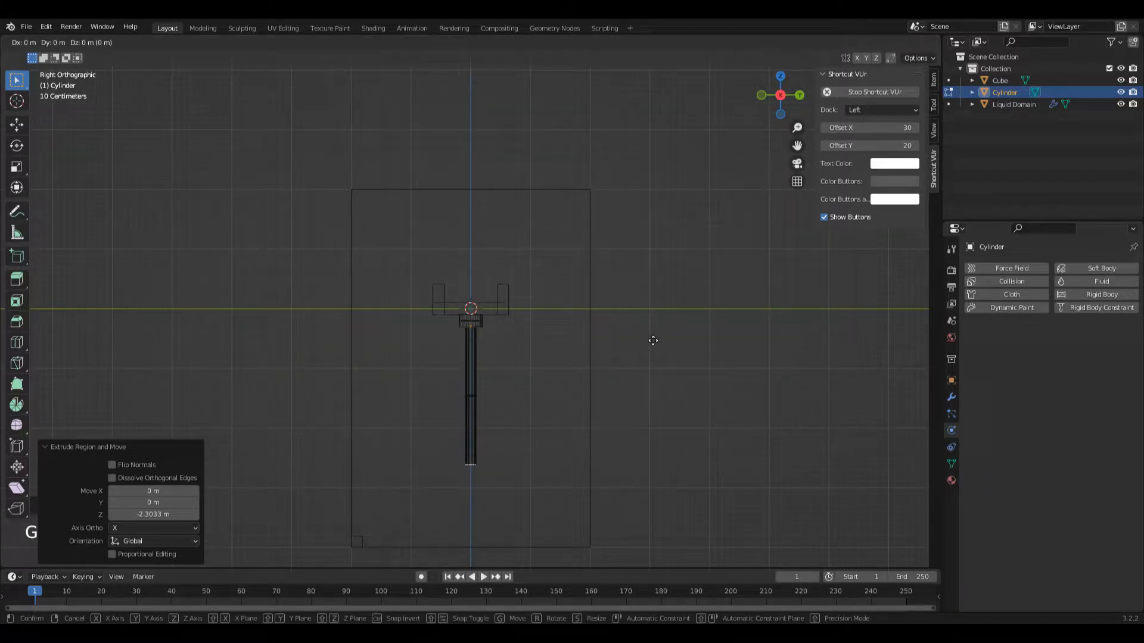
key("z")
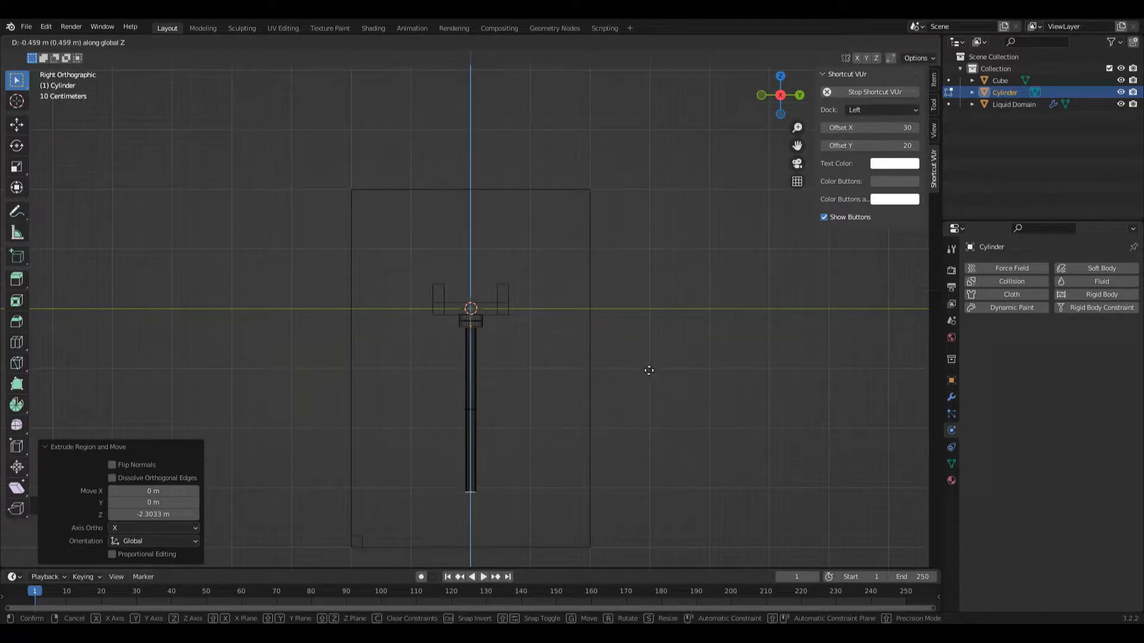
left_click(648, 377)
key("Tab")
Scale the cylinder to about 1.151 in X and Y, keeping its Z scale locked.
left_click(501, 308, "shift")
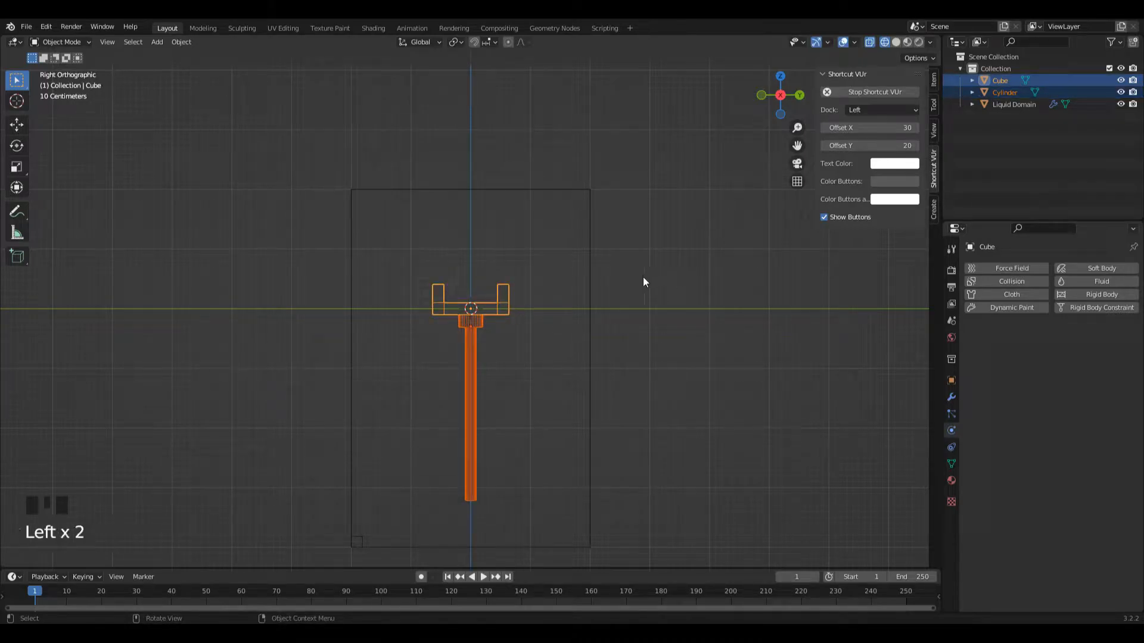
left_click(468, 370)
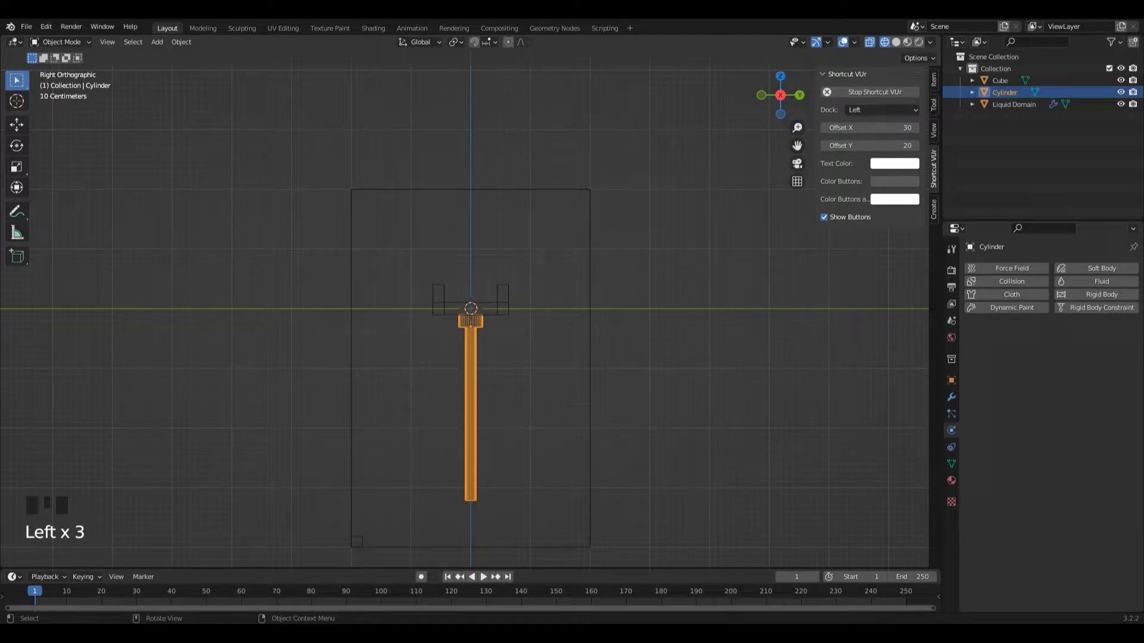
key("s")
key("shift+z")
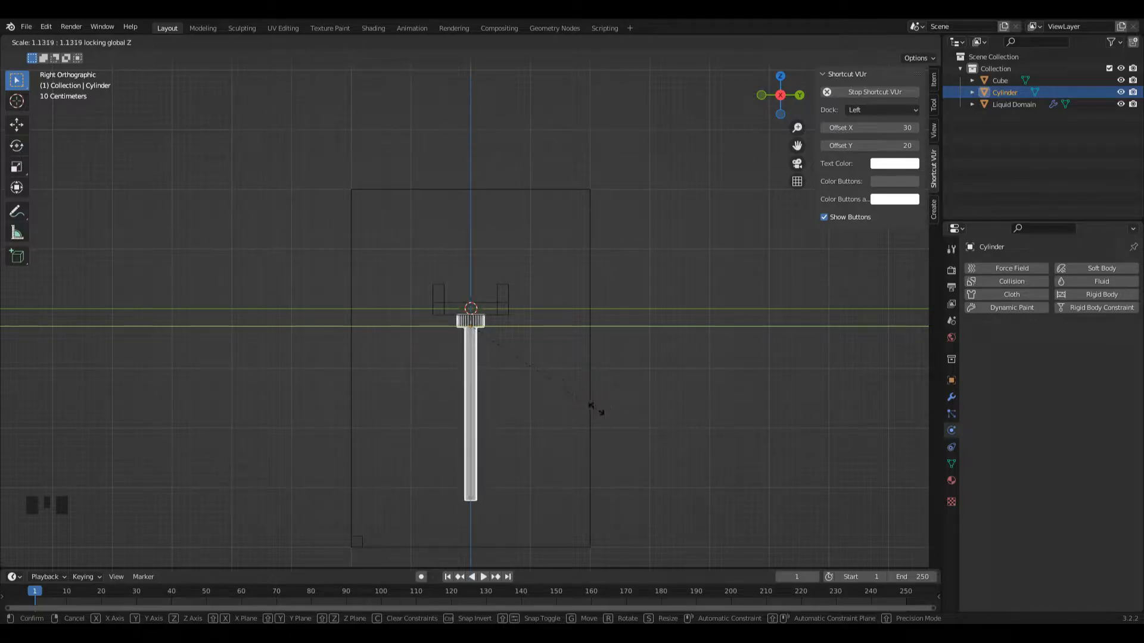
left_click(548, 391)
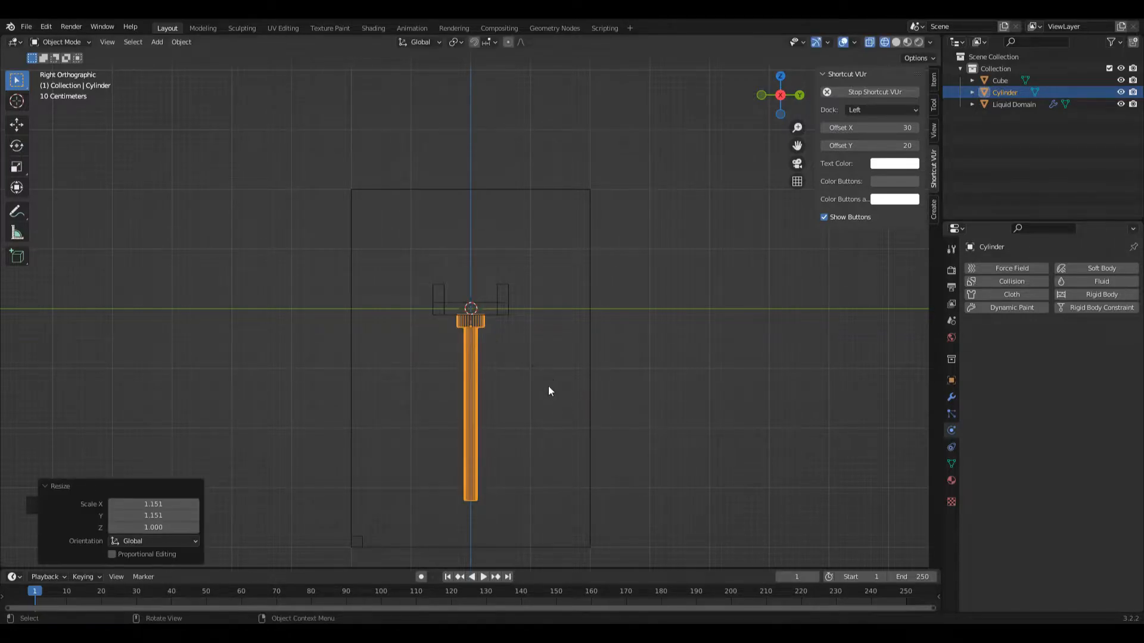
Parent the slab to the cylinder with the Object parent type.
left_click(498, 303)
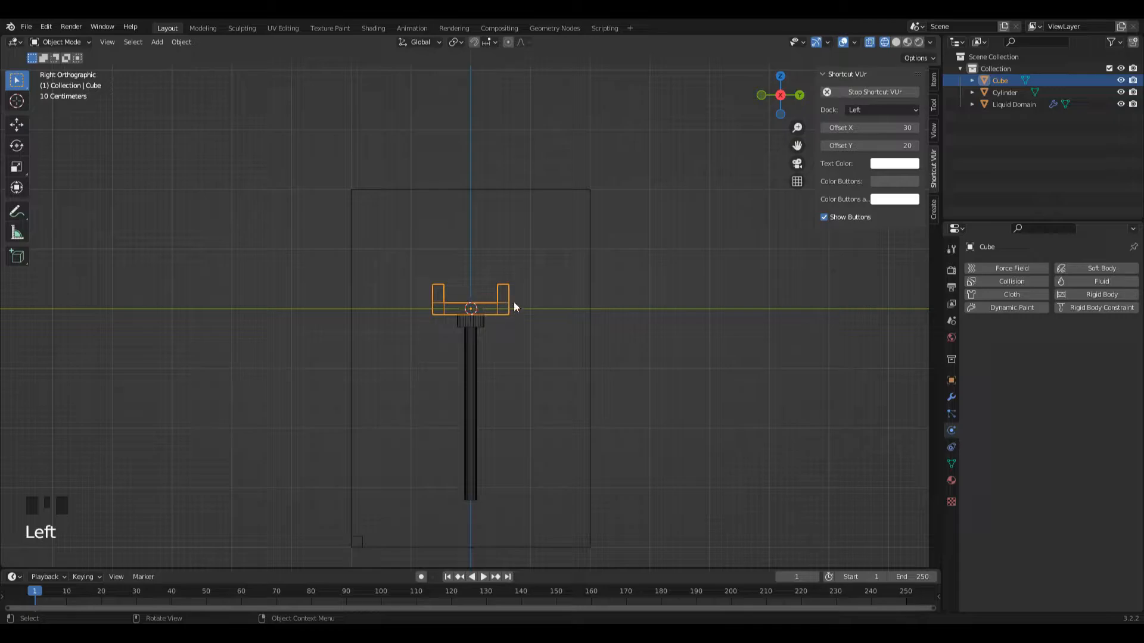
left_click(475, 378, "shift")
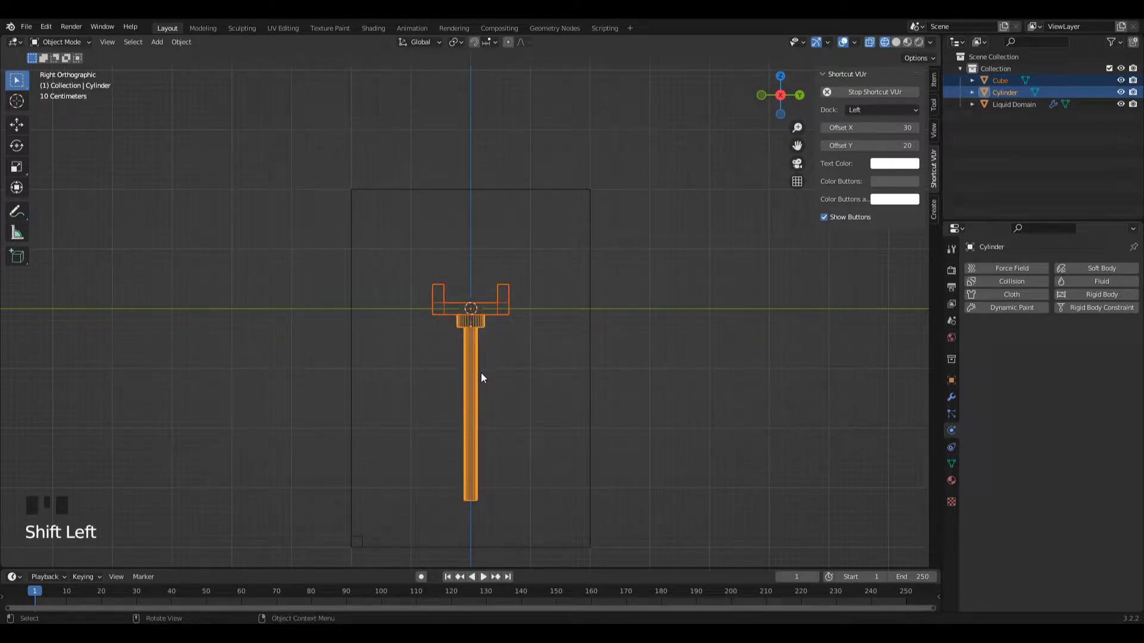
key("ctrl+p")
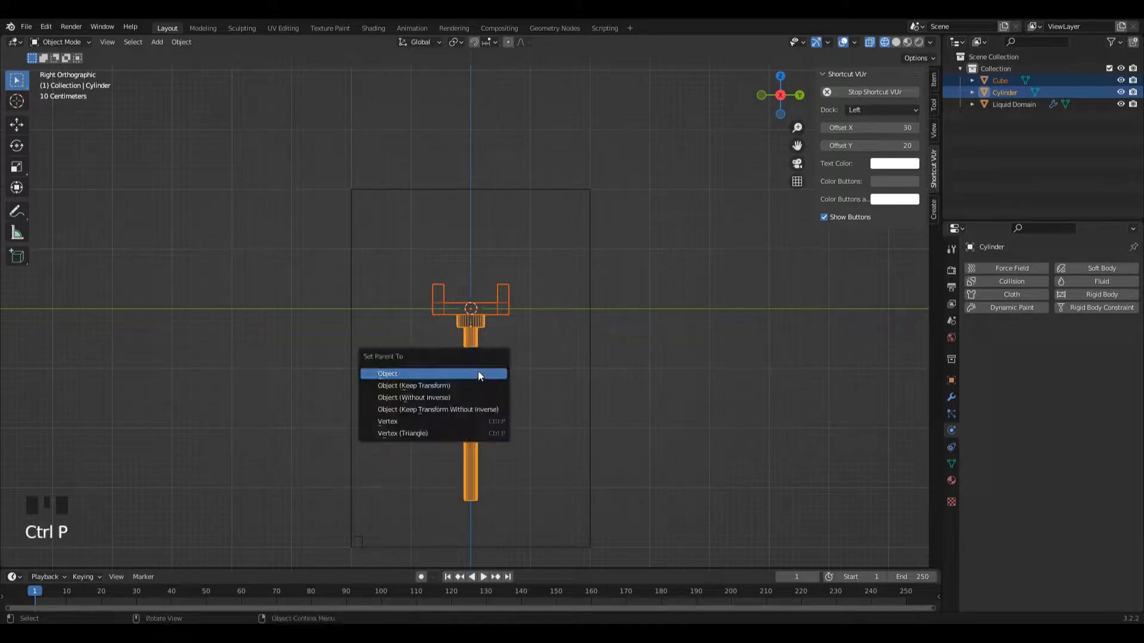
left_click(440, 373)
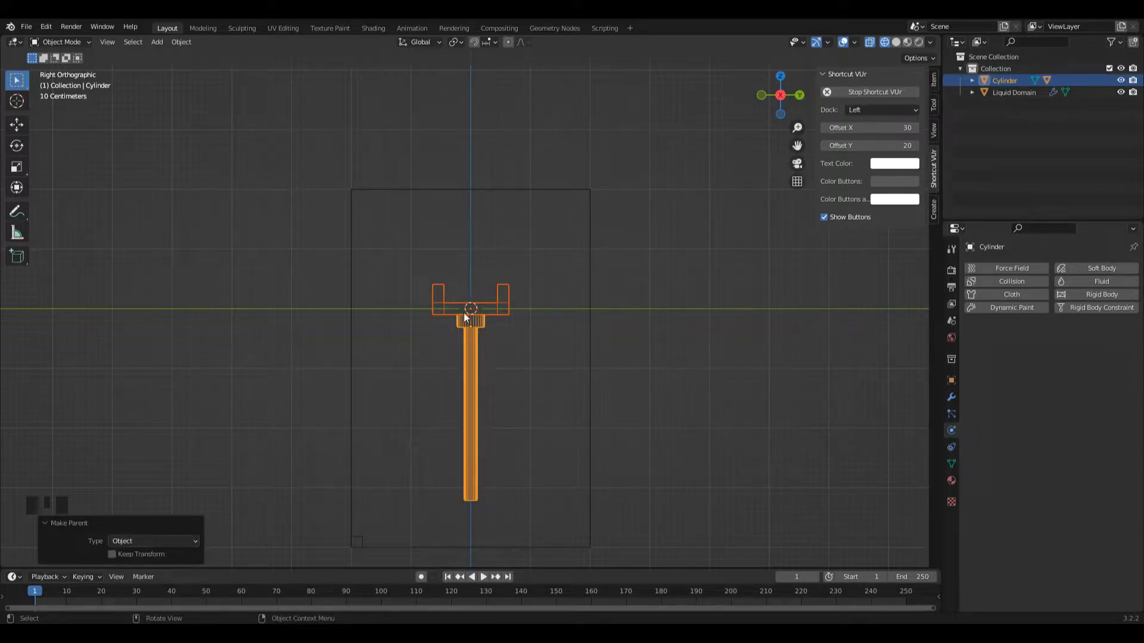
Move the cylinder and its parented slab slightly down along Z.
left_click(493, 304)
left_click(474, 351)
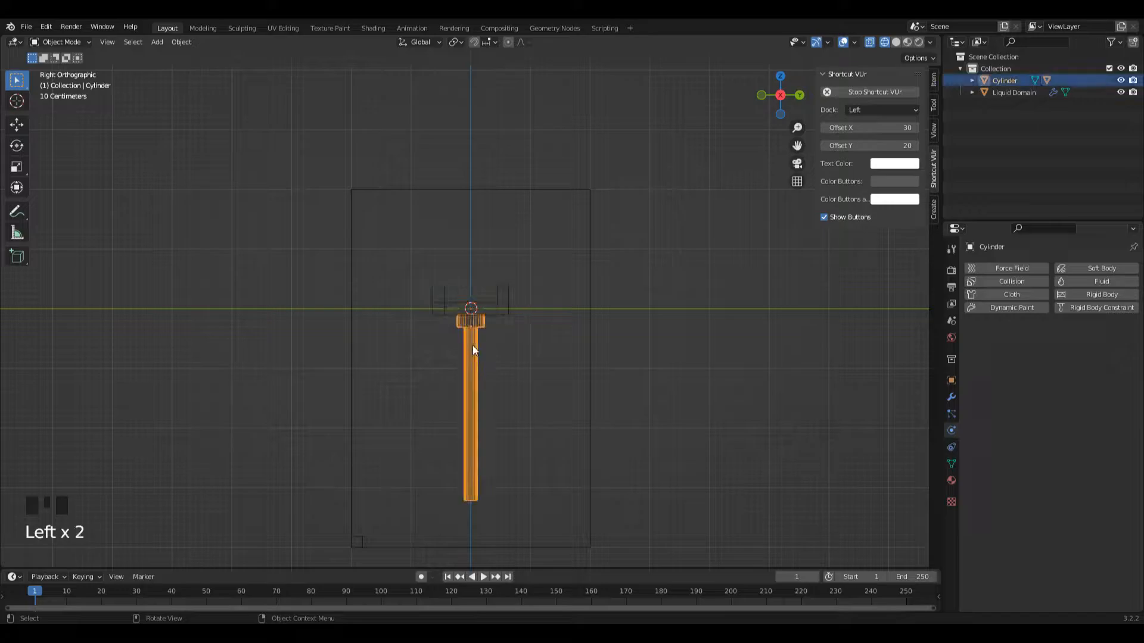
key("g")
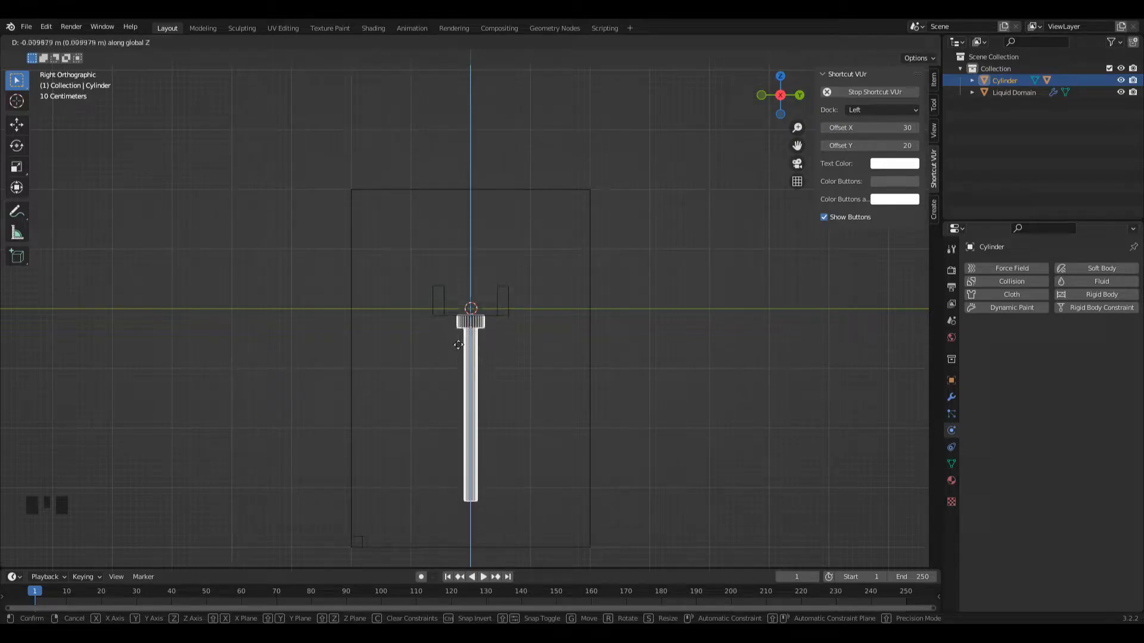
left_click(458, 362)
In Edit Mode, move the stem's bottom face down about 1.026 m along Z.
left_click_drag(797, 145, 624, 288)
key("Tab")
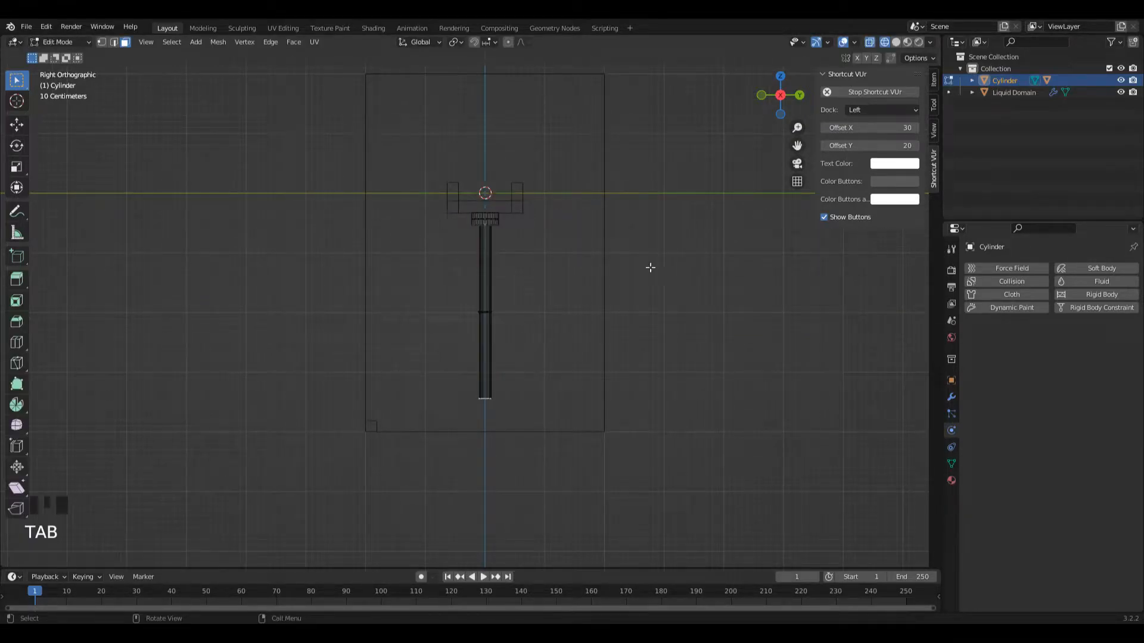
left_click_drag(799, 91, 602, 282)
key("g")
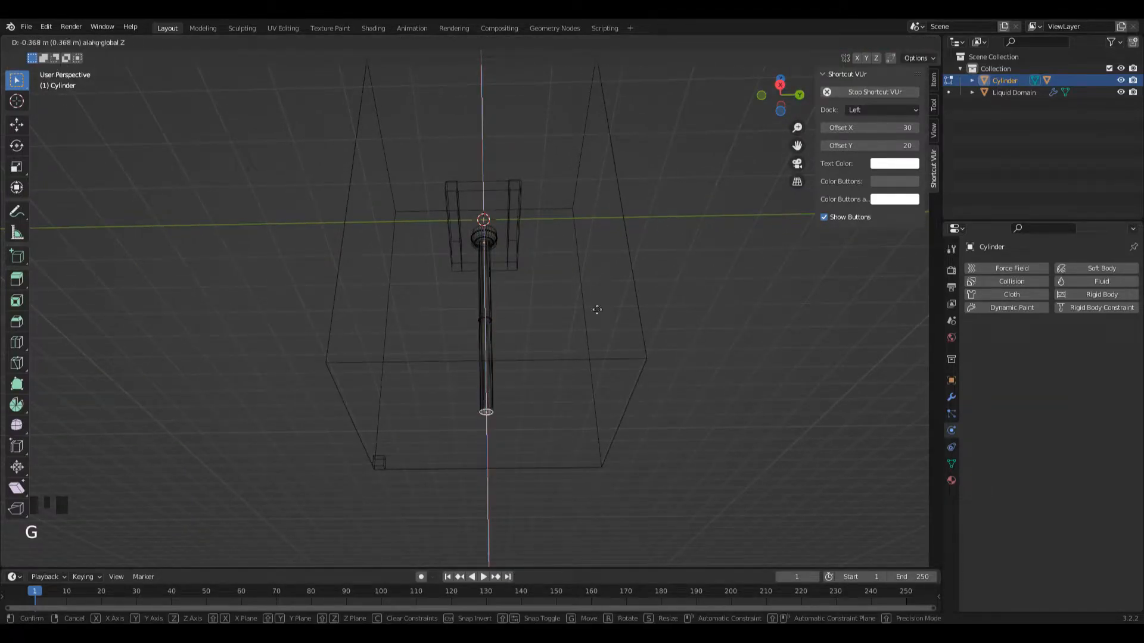
left_click(586, 346)
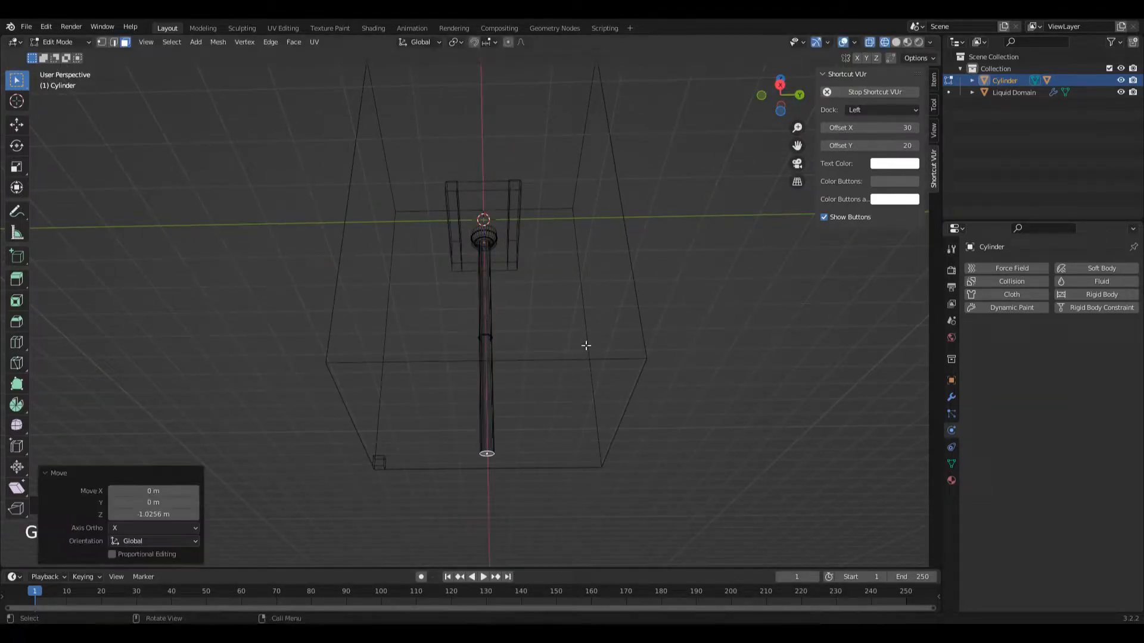
Raise the stem's bottom face slightly along Z so it ends just below the domain floor, and leave Edit Mode.
left_click(779, 85)
key("g")
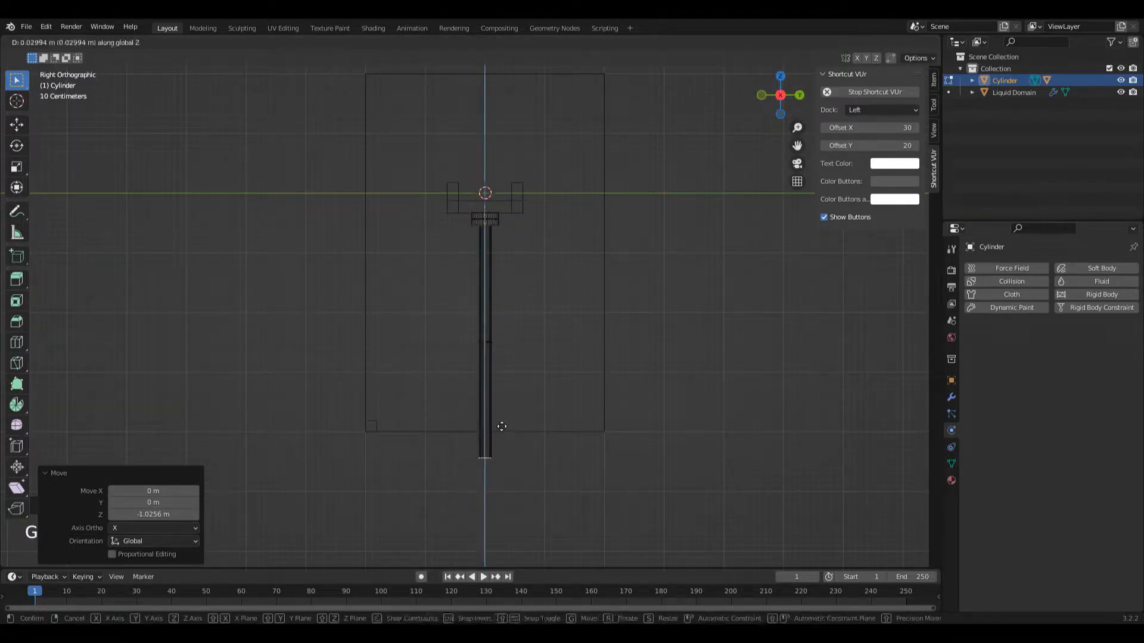
left_click(506, 420)
key("Tab")
Add a 2 m cube at the origin, inside the liquid domain.
middle_click_drag(570, 340, 643, 214)
left_click_drag(780, 95, 805, 127)
key("Tab")
left_click(525, 231)
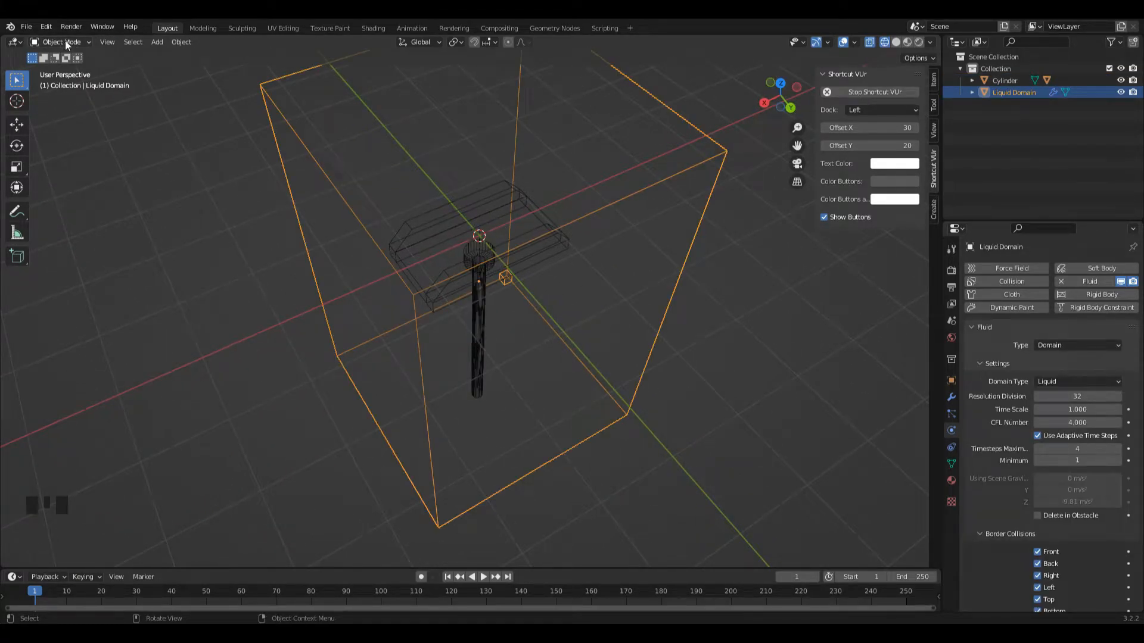
key("shift+a")
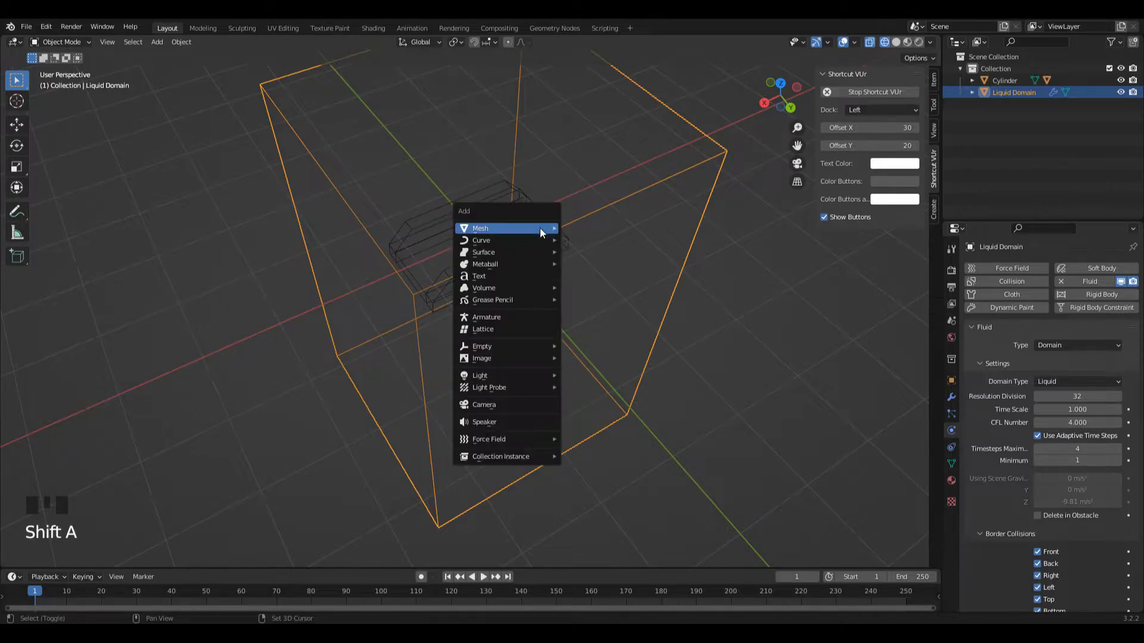
mouse_move(552, 232)
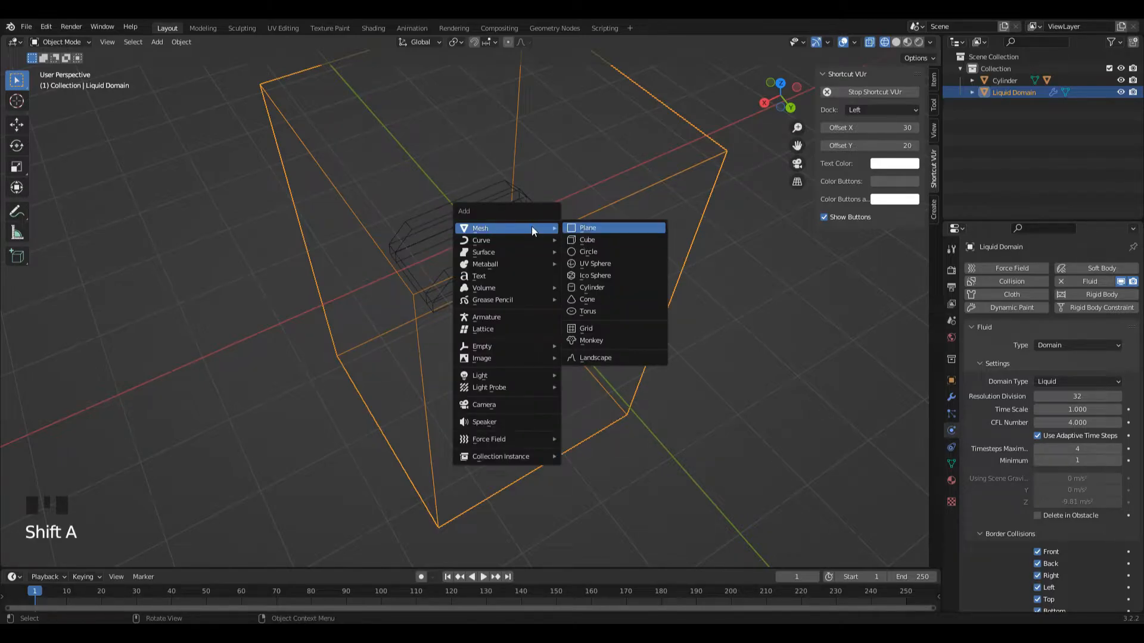
left_click(591, 239)
Scale the new cube uniformly to 0.410 and flatten it along Z to 0.172.
left_click_drag(778, 98, 766, 149)
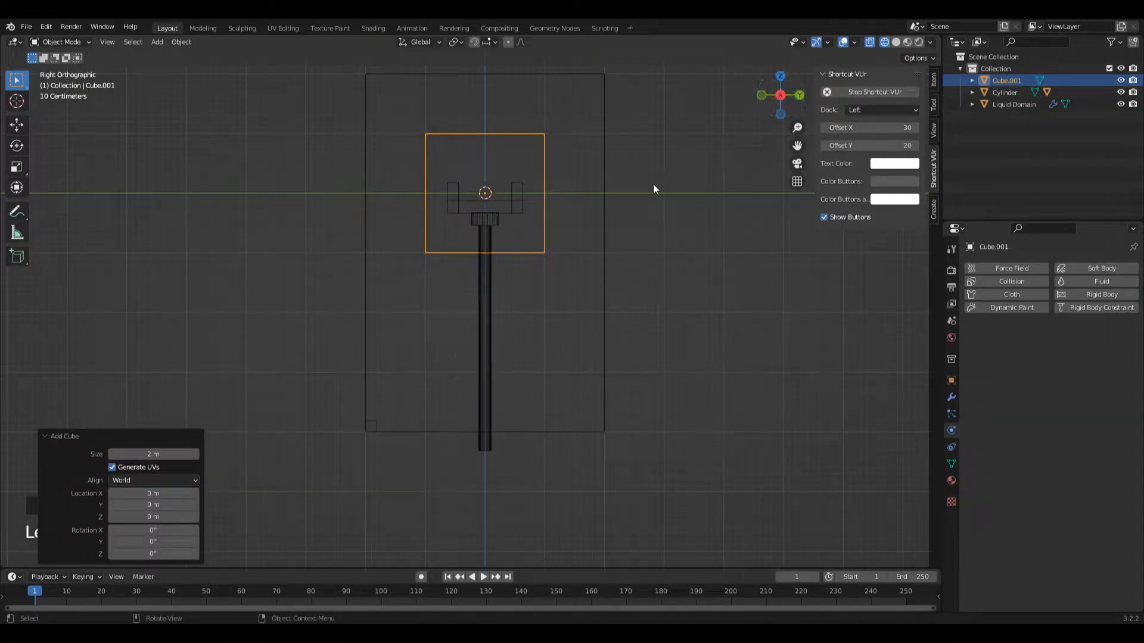
key("s")
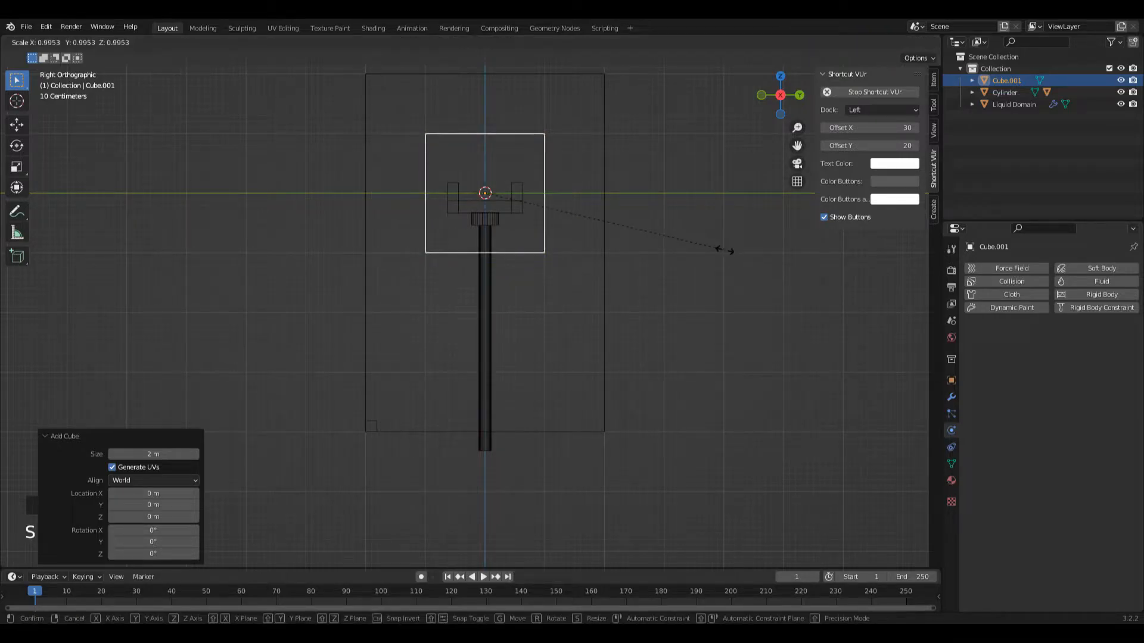
left_click(586, 206)
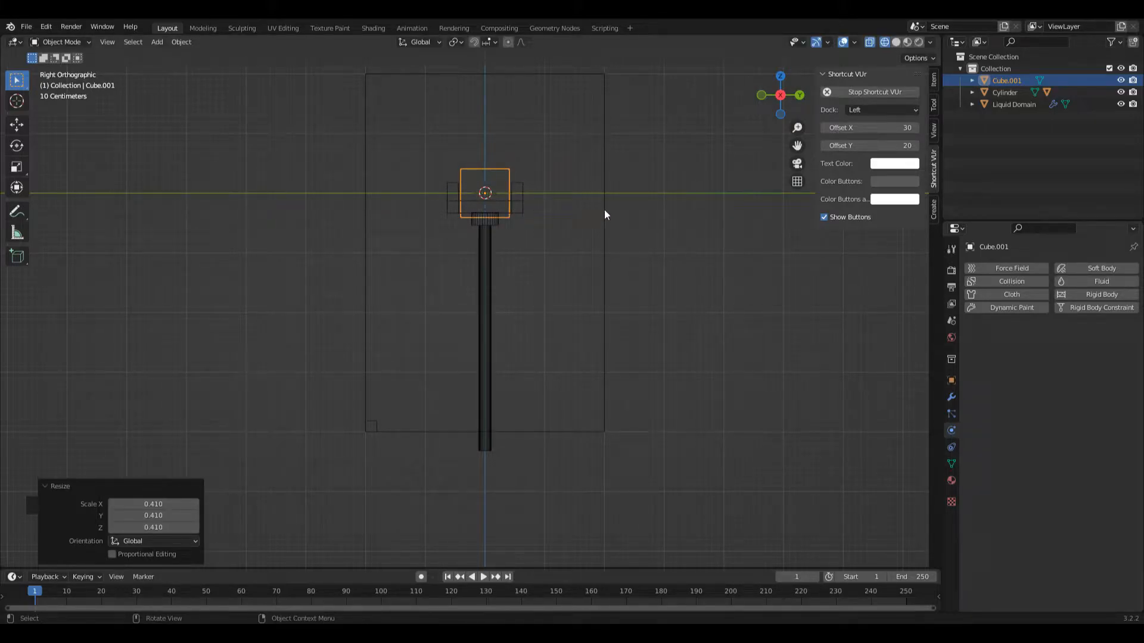
key("s")
key("z")
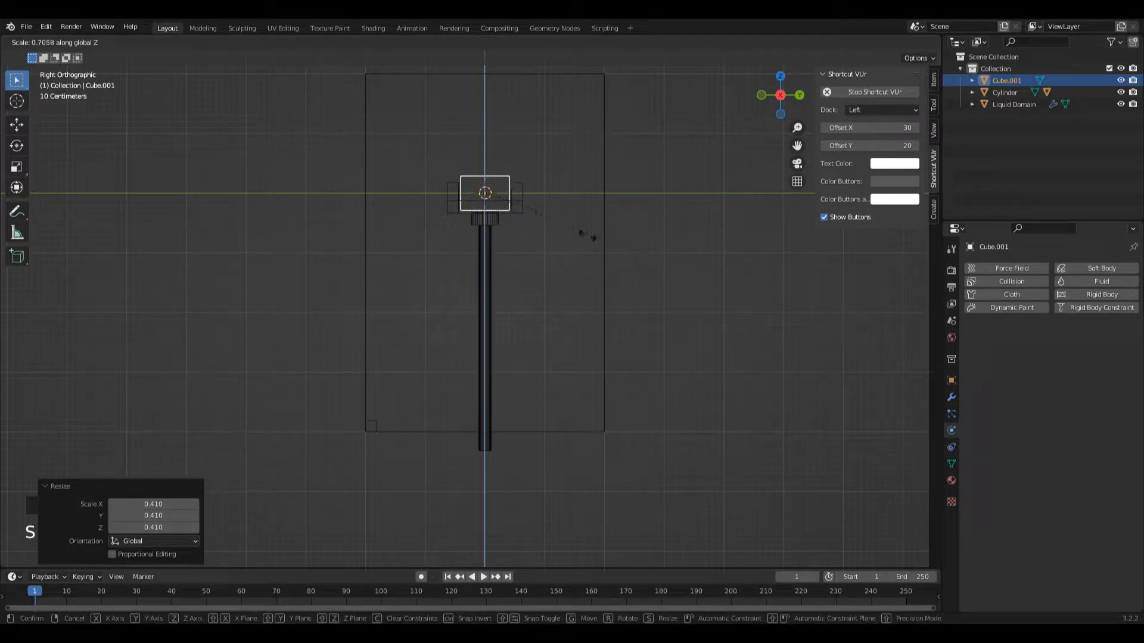
left_click(511, 207)
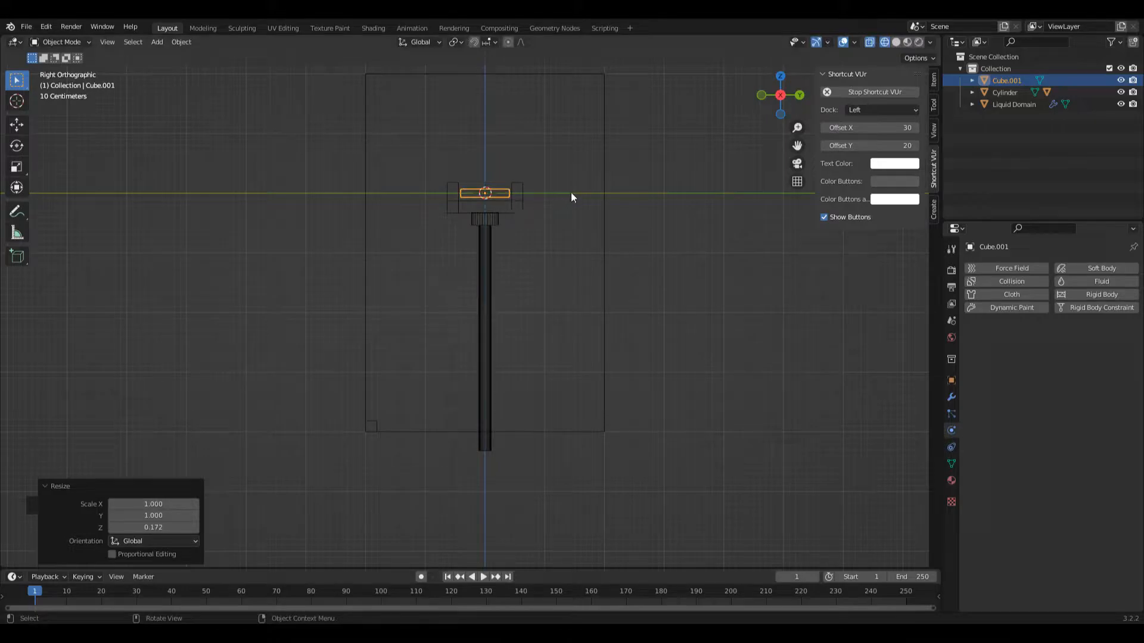
Move the flattened cube down about 0.03 m along Z so it sits just above the slab, between its side walls.
key("g")
key("z")
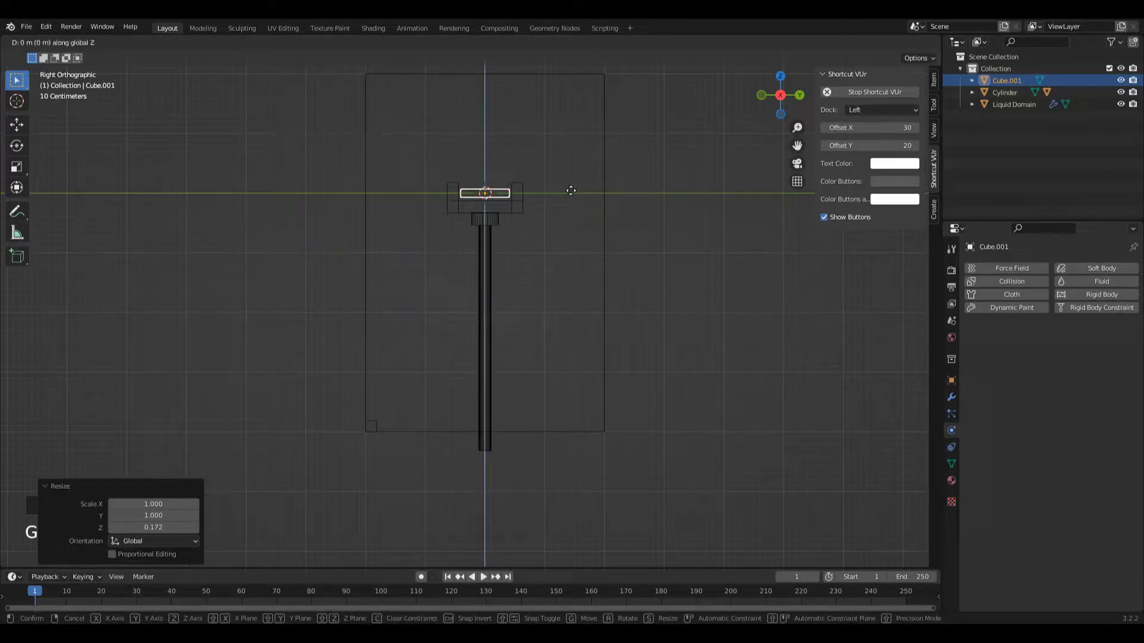
left_click(571, 193)
scroll(632, 156, "up", 6)
scroll(586, 193, "down", 6)
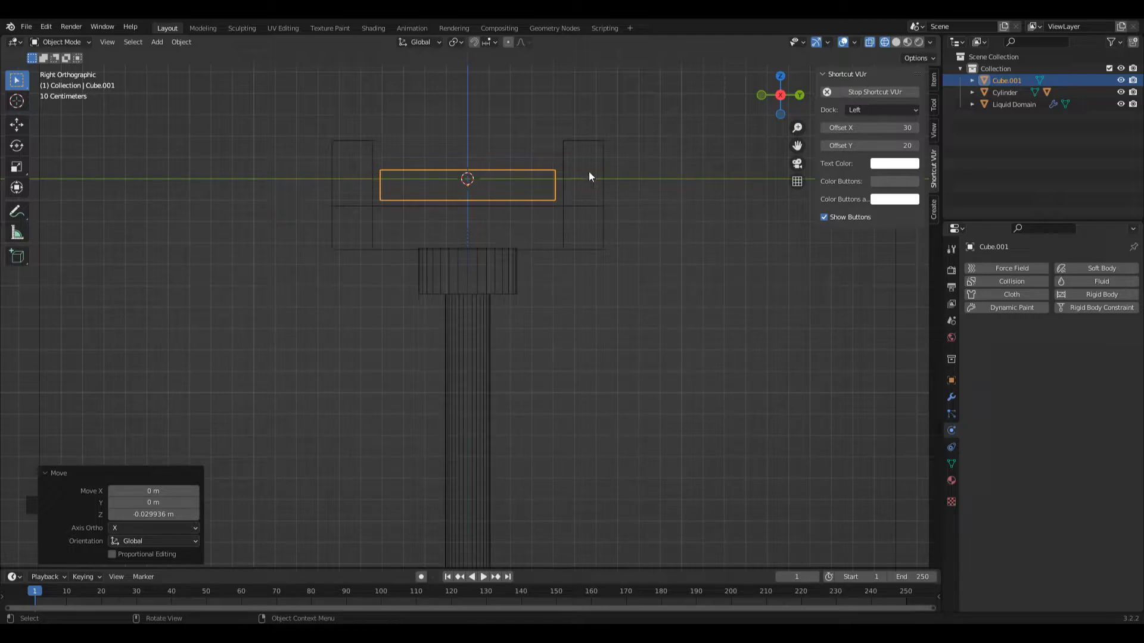
In Edit Mode, add one centred loop cut along Y through the flattened cube and switch to face selection.
left_click_drag(772, 107, 775, 130)
scroll(673, 184, "down", 2)
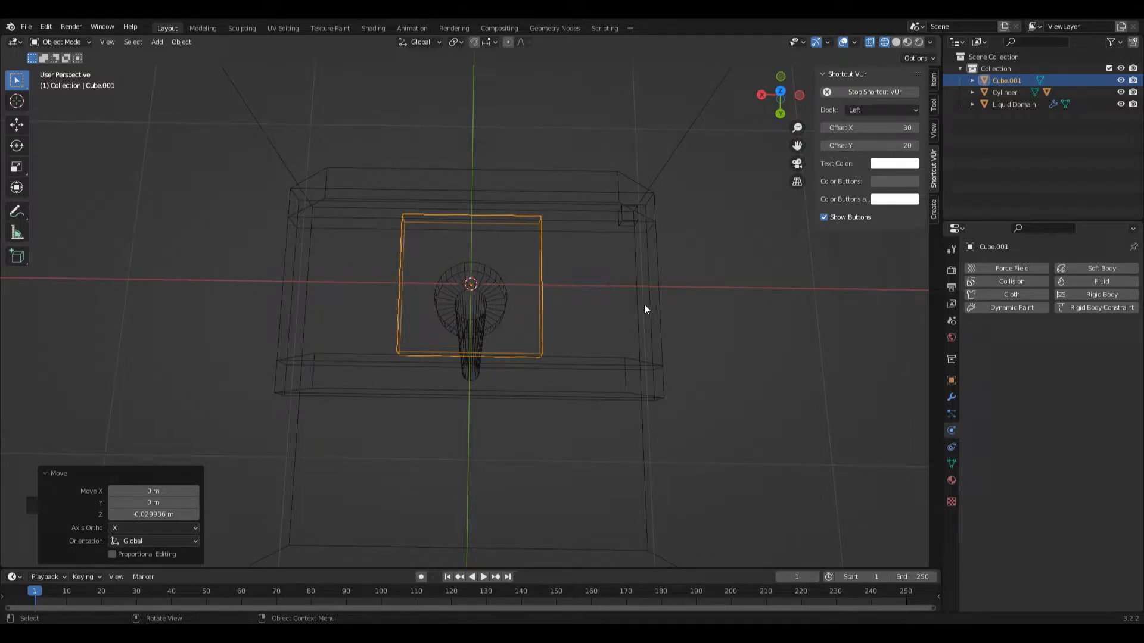
left_click(539, 258)
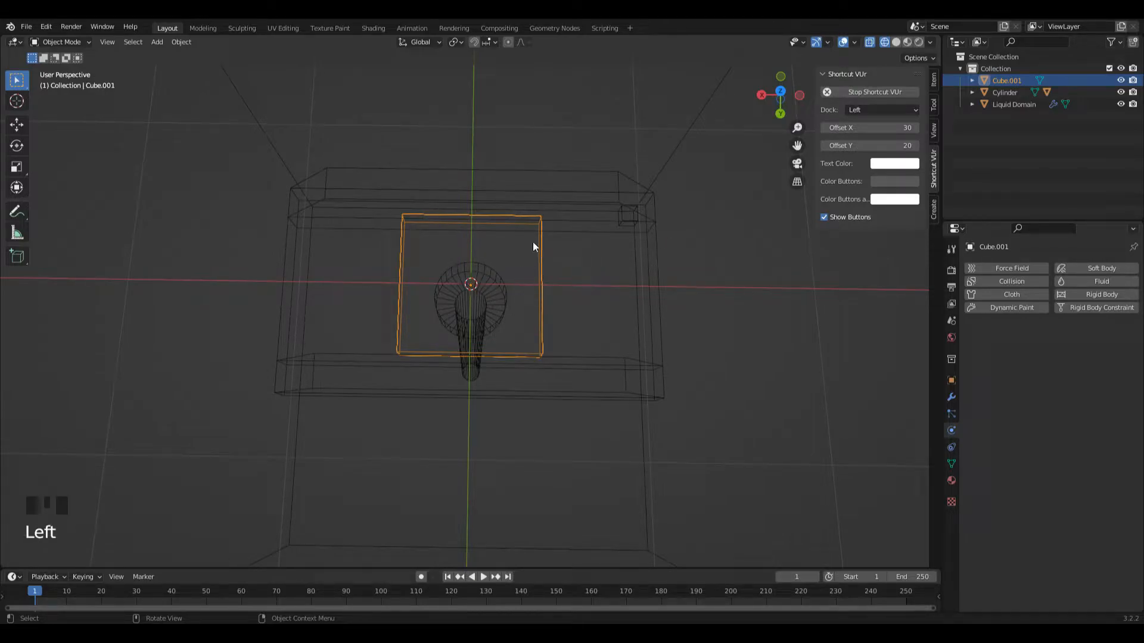
key("Tab")
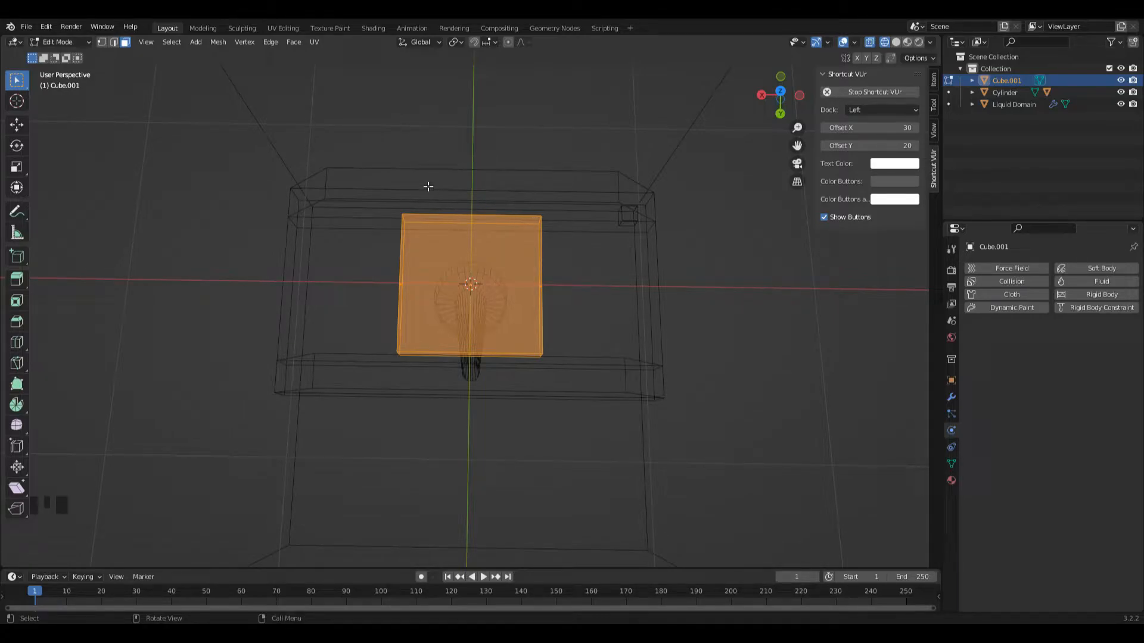
key("2")
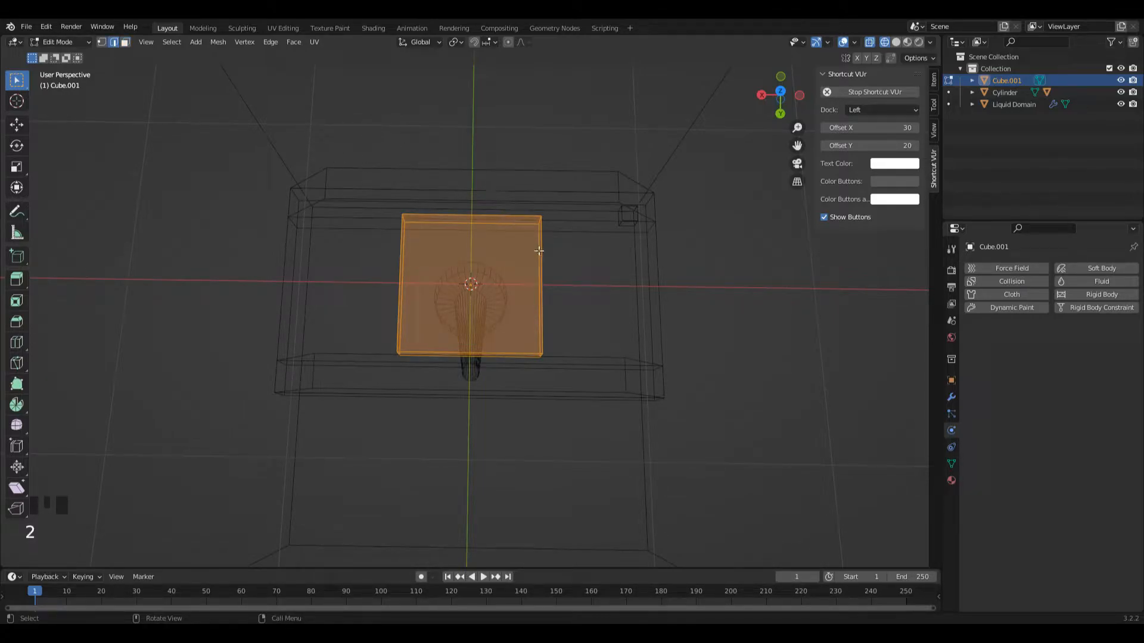
key("ctrl+r")
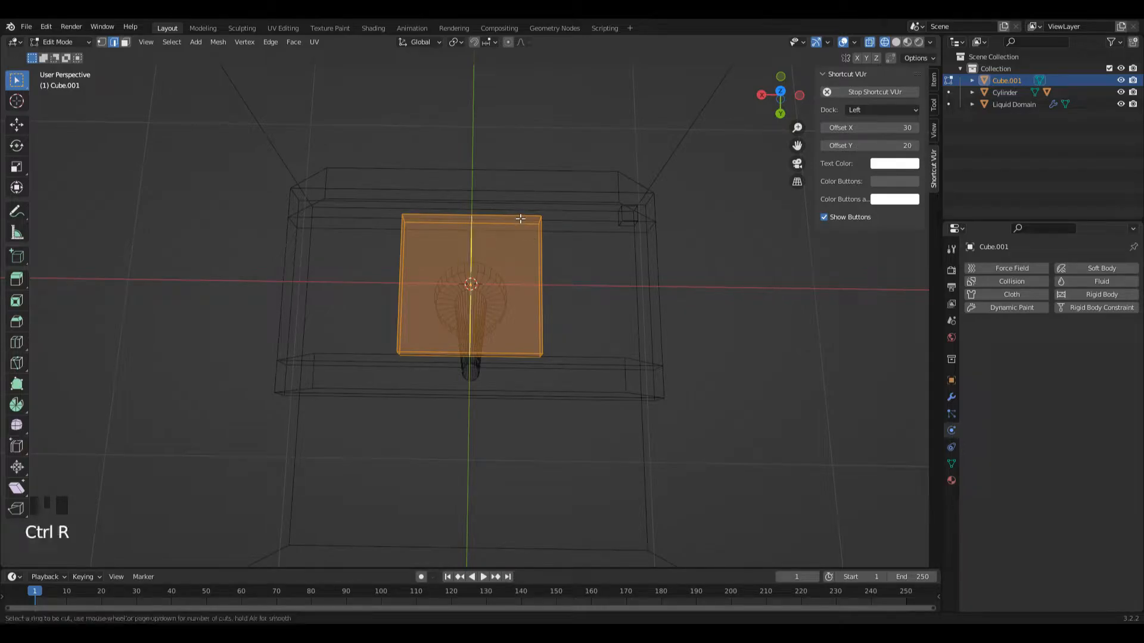
left_click(484, 229)
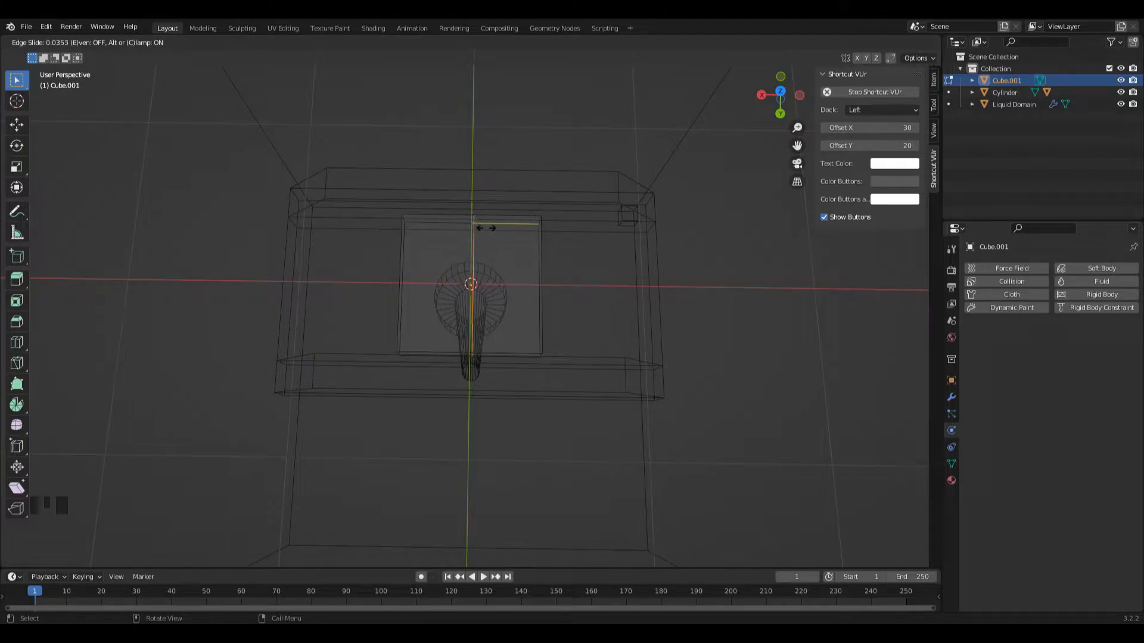
right_click(483, 228)
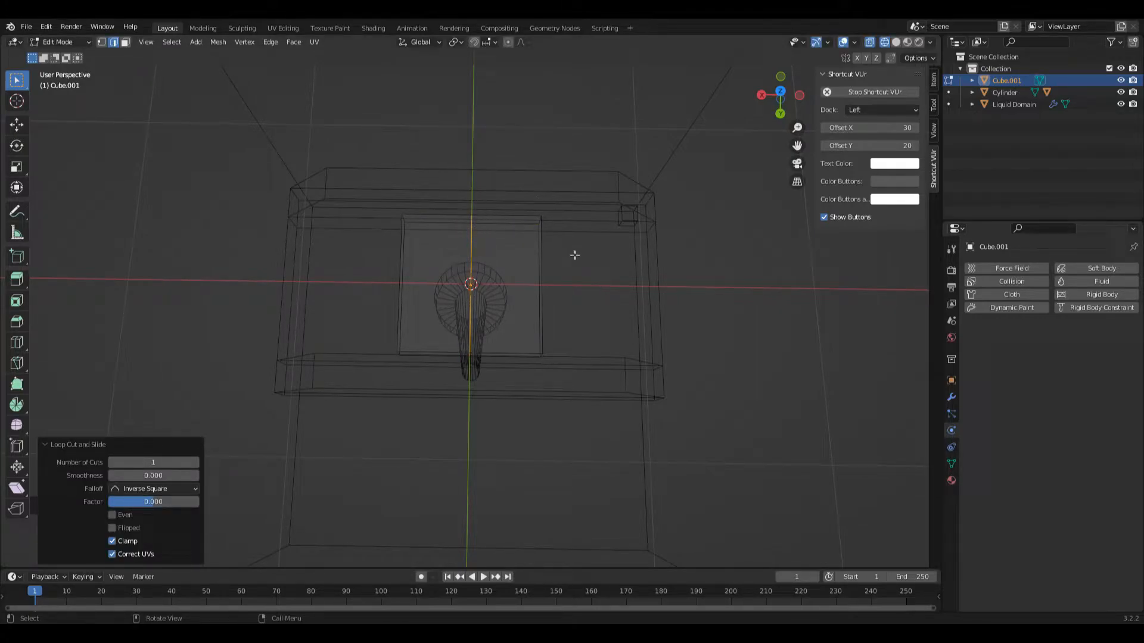
key("3")
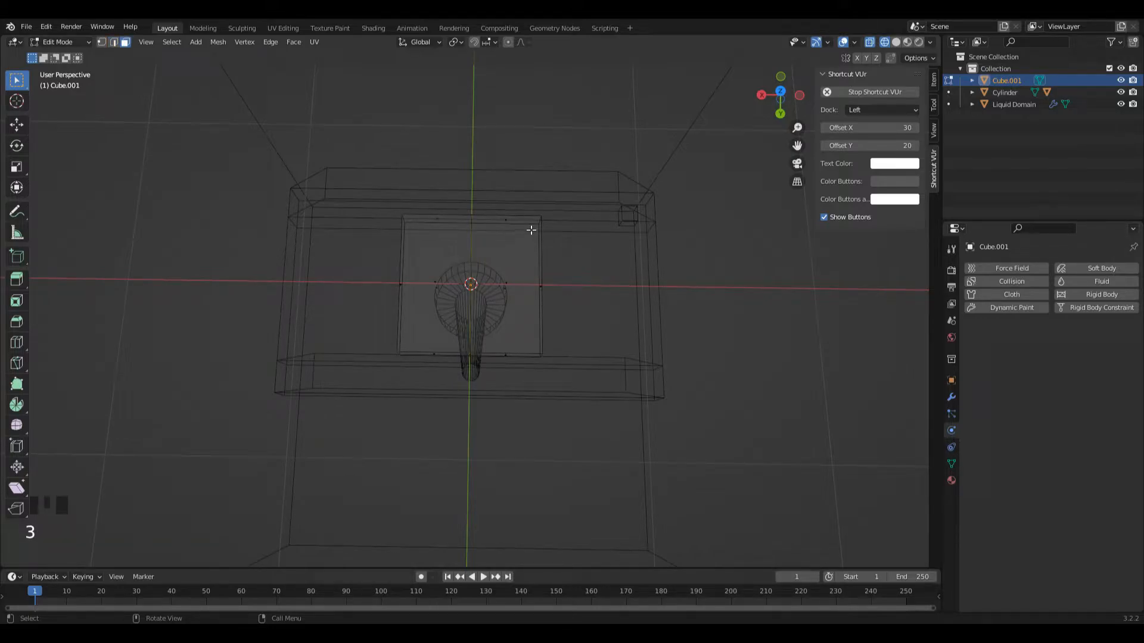
left_click(510, 276, "alt")
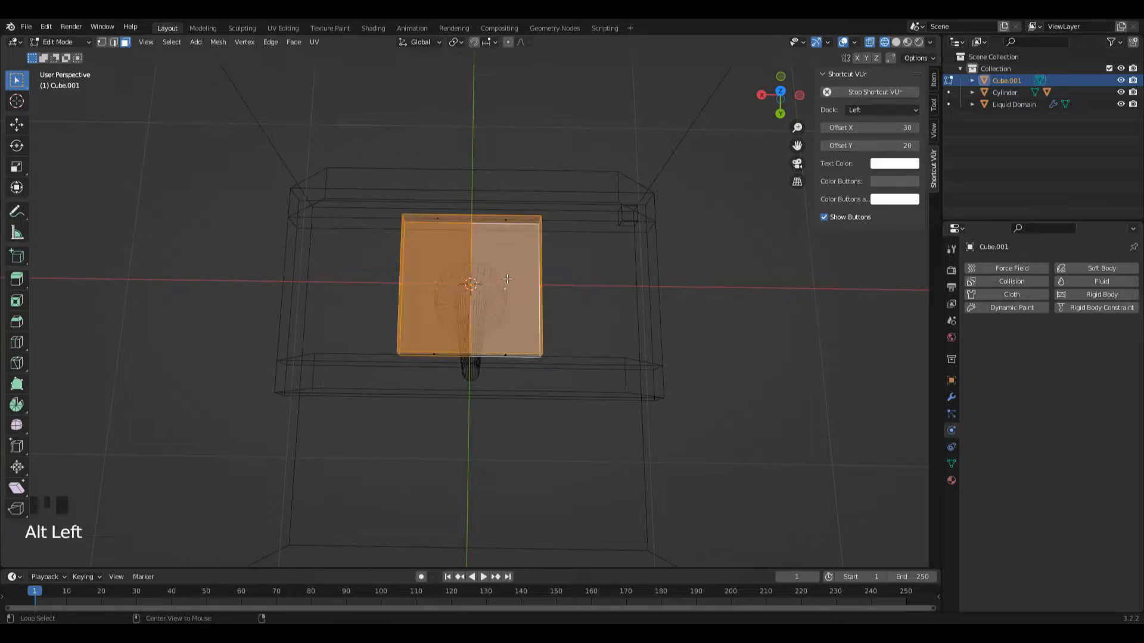
left_click(508, 279, "alt")
left_click(583, 285)
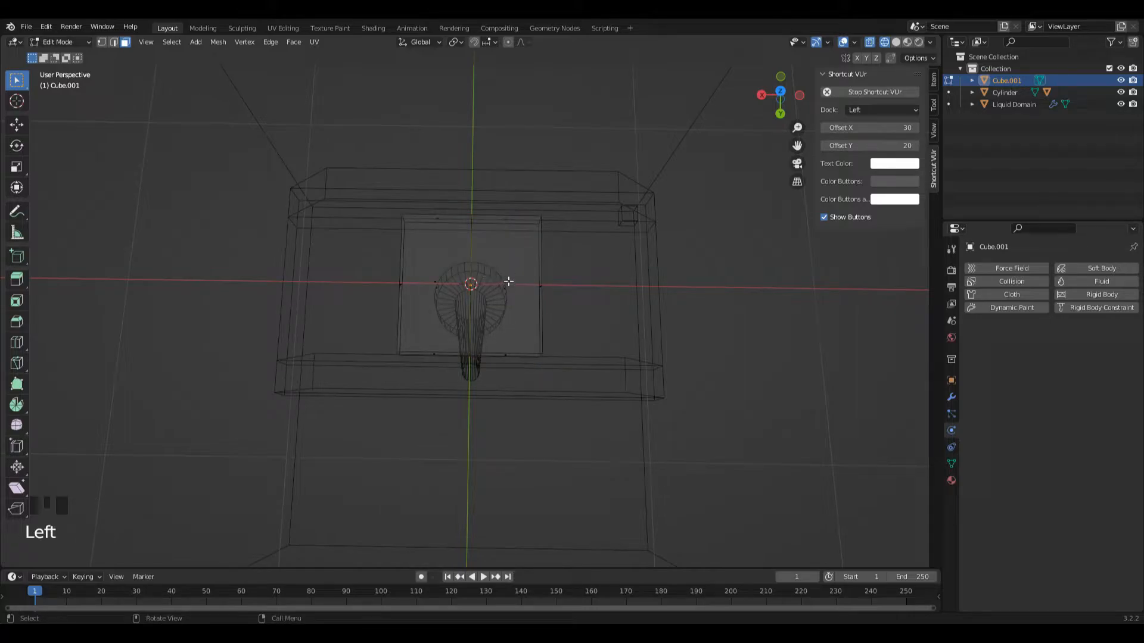
Separate the flattened cube's -X half, including its outer end face, into its own object and return to Object Mode.
left_click(509, 221, "alt")
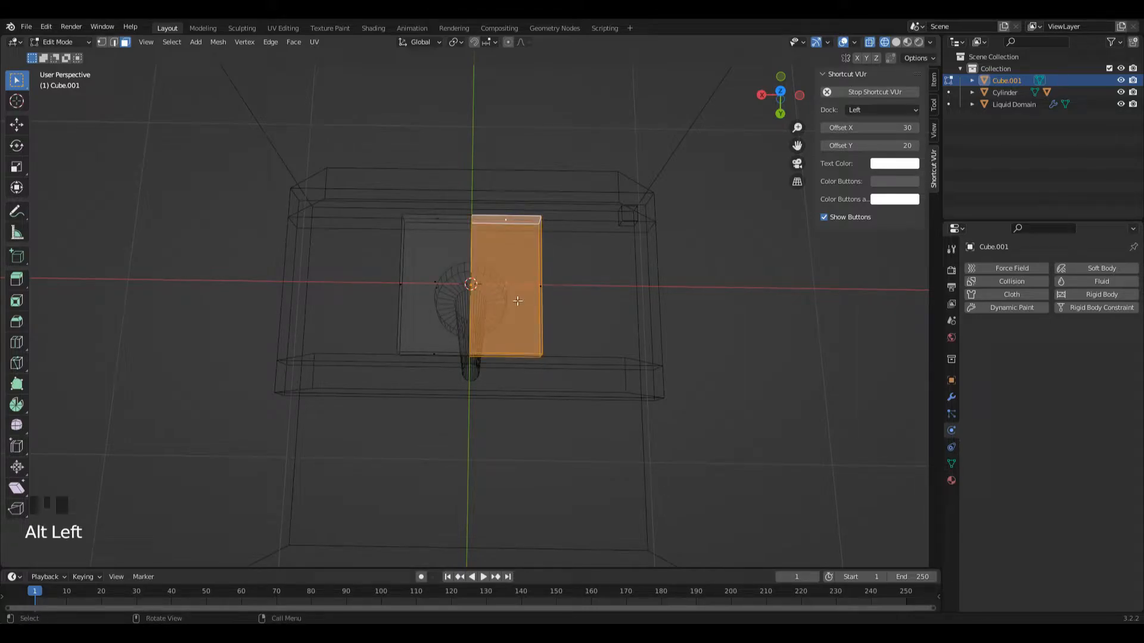
left_click_drag(778, 96, 528, 273)
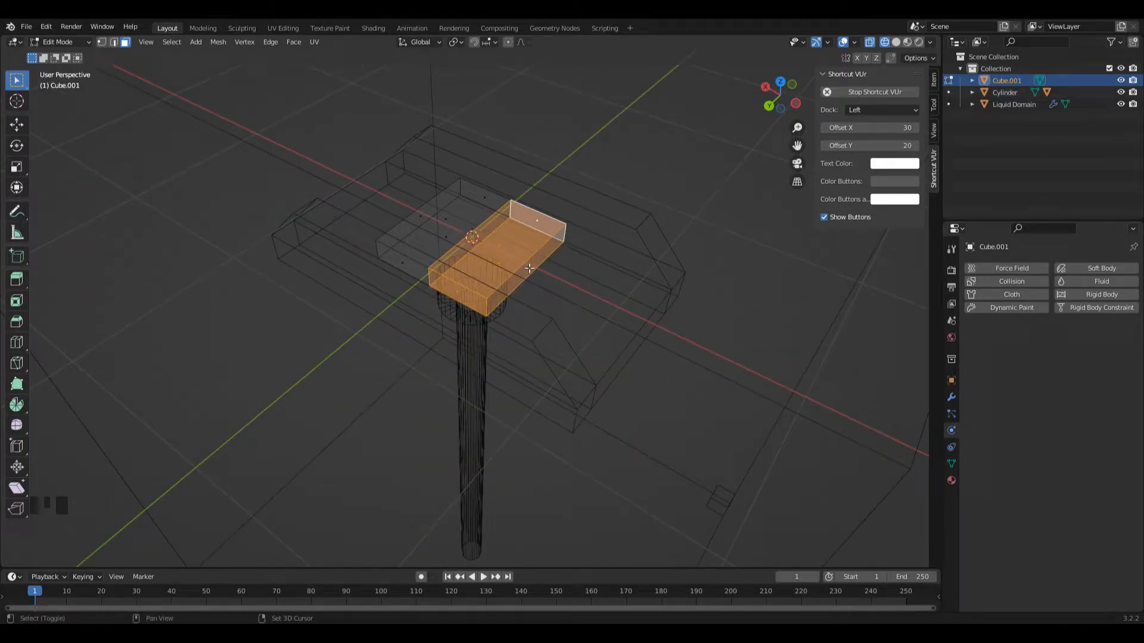
left_click(529, 268, "shift")
left_click_drag(777, 95, 685, 146)
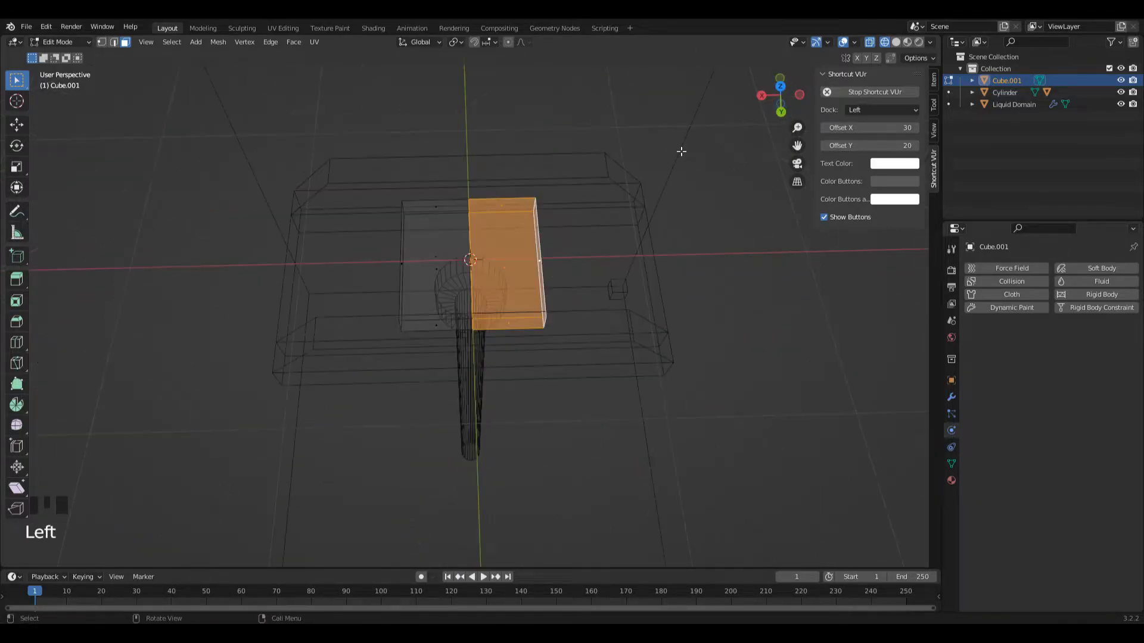
right_click(581, 242)
mouse_move(575, 243)
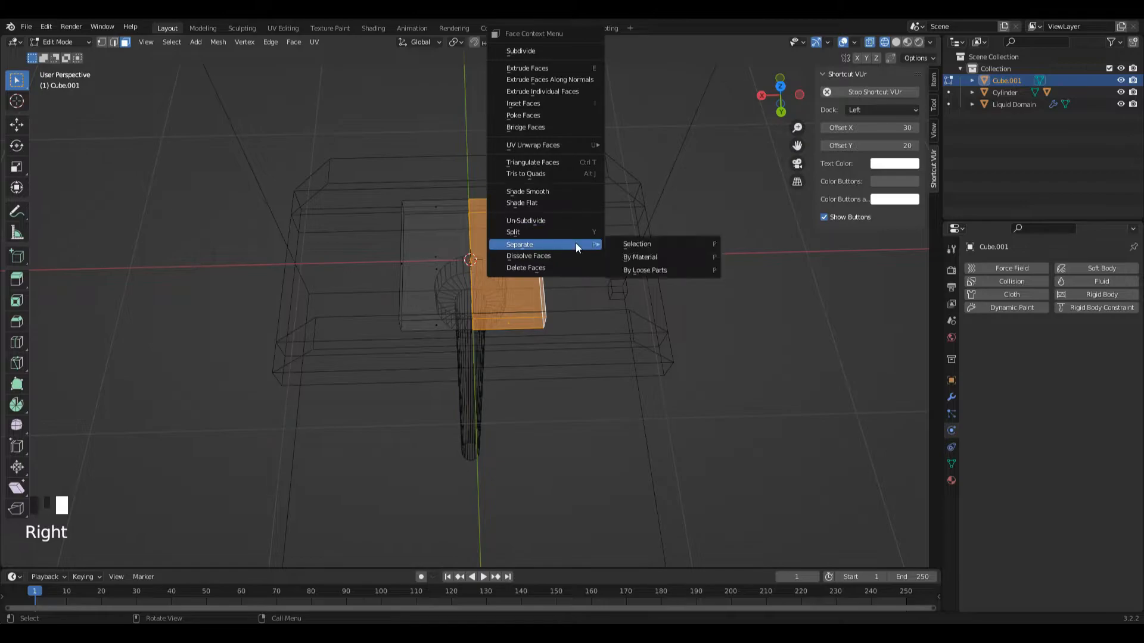
left_click(636, 244)
key("Tab")
Parent both halves of the flattened cube to the walled slab using the Object option.
left_click(513, 222)
left_click(514, 223)
left_click(516, 201)
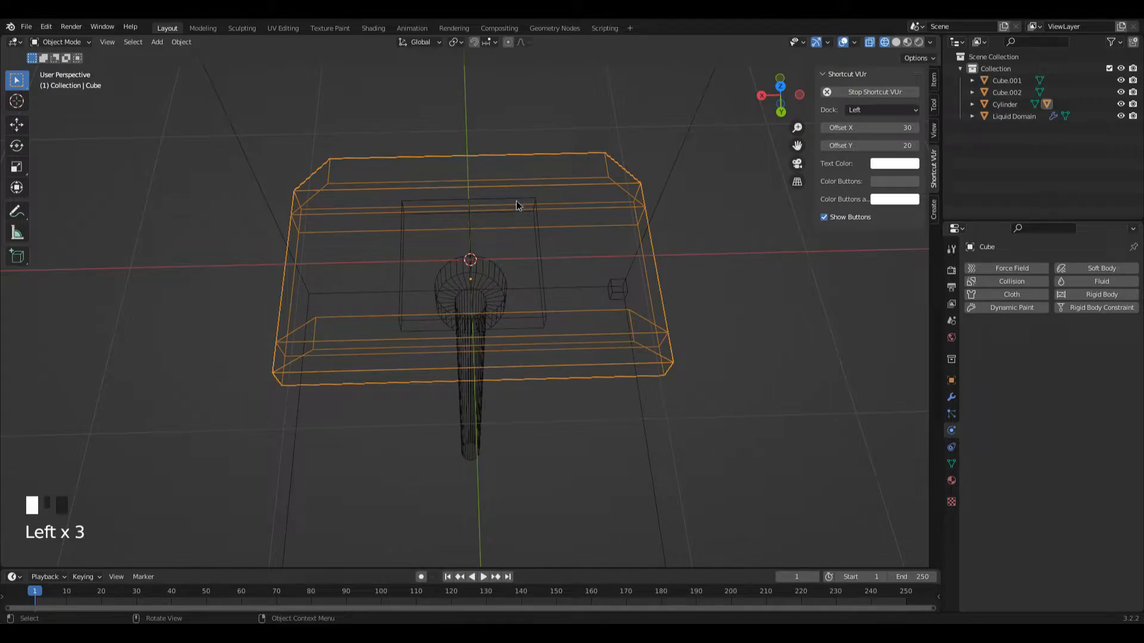
left_click(465, 204)
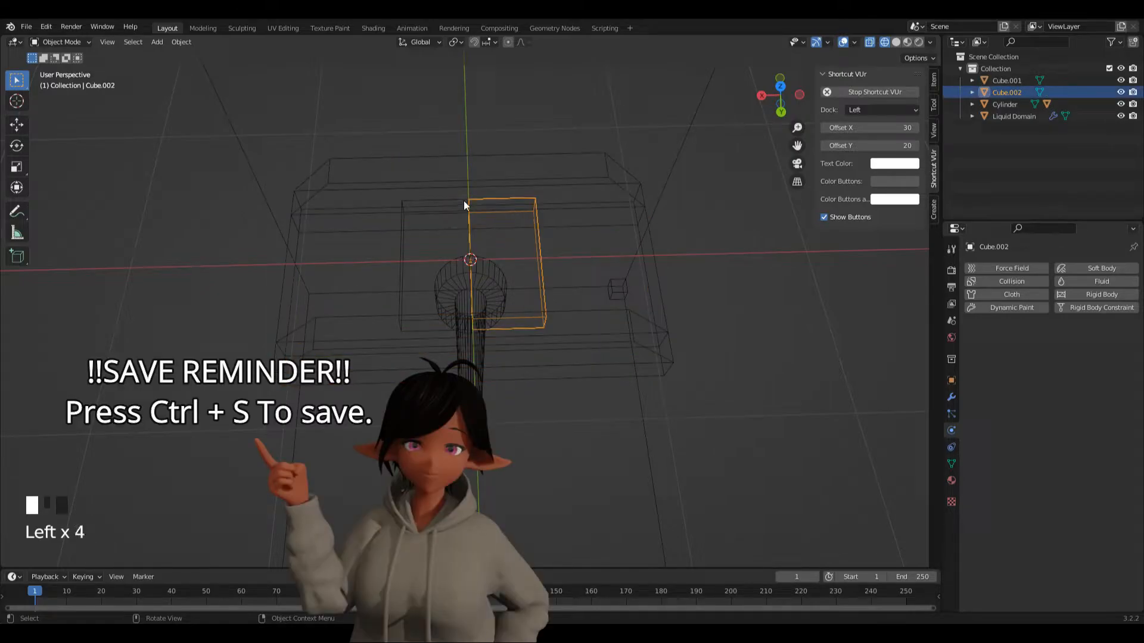
left_click(510, 195)
left_click_drag(781, 96, 788, 126)
key("ctrl+z")
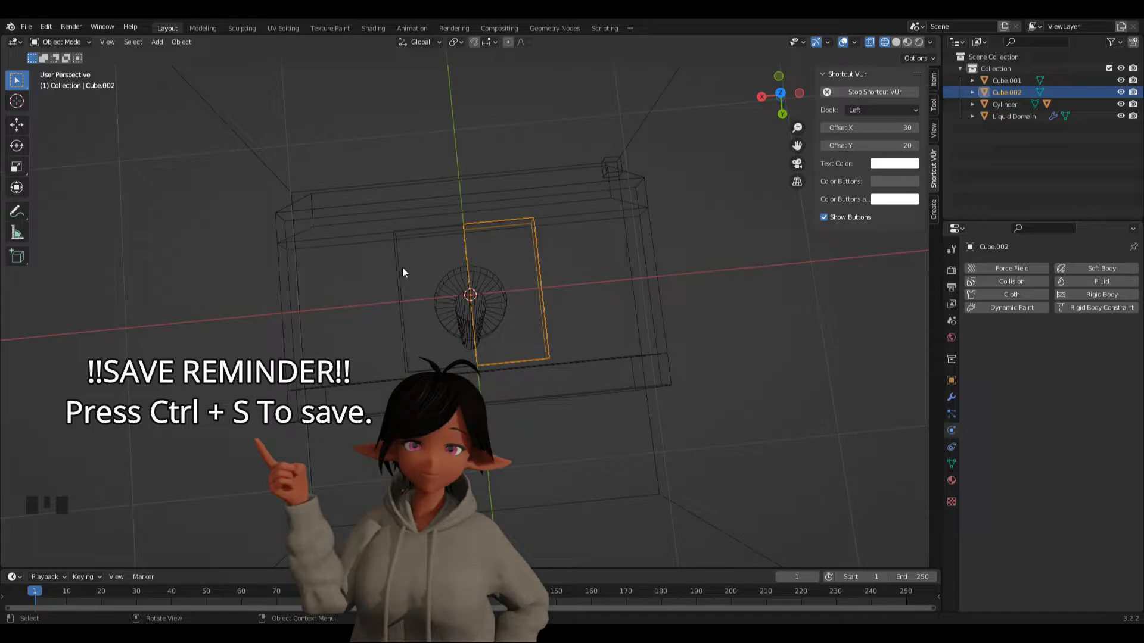
key("shift")
left_click(397, 282, "shift")
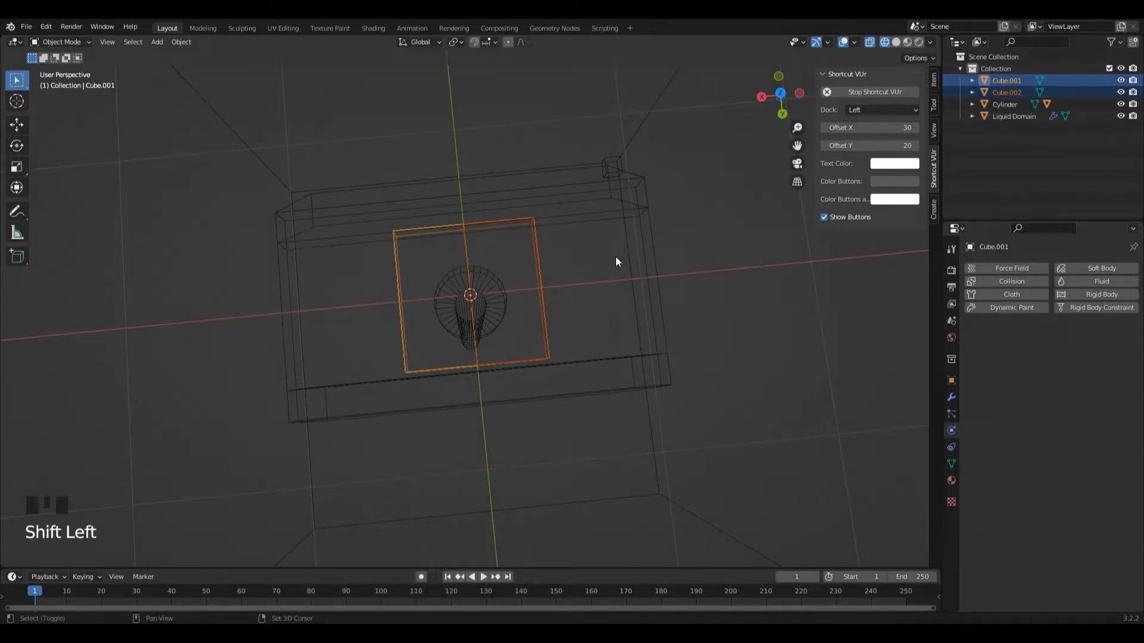
left_click(649, 230, "shift")
left_click_drag(781, 95, 710, 147)
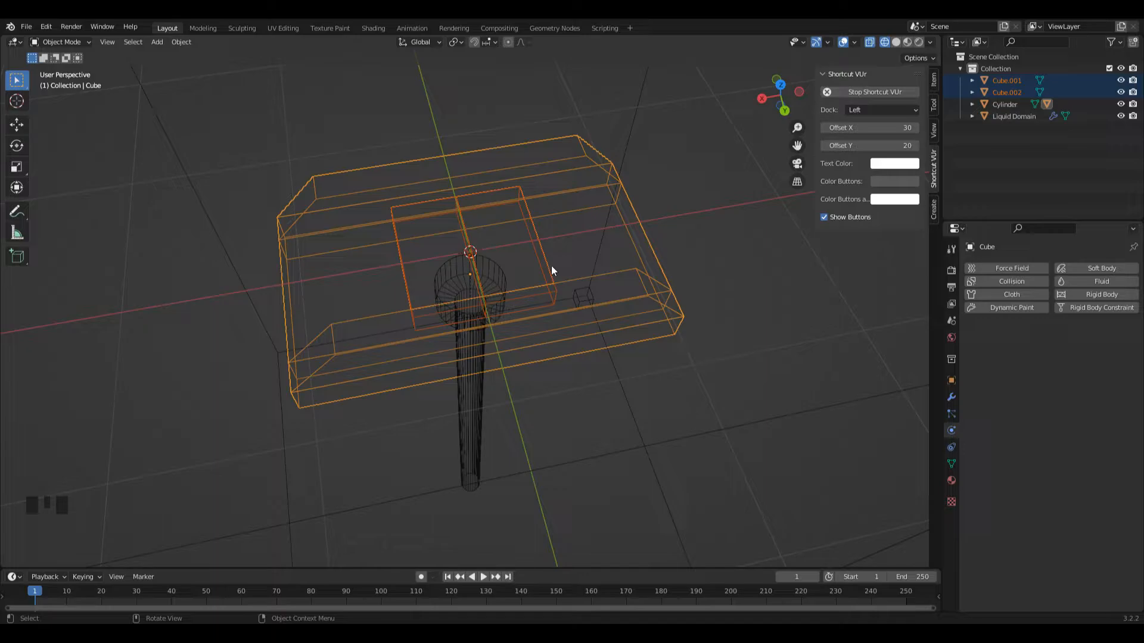
key("ctrl+p")
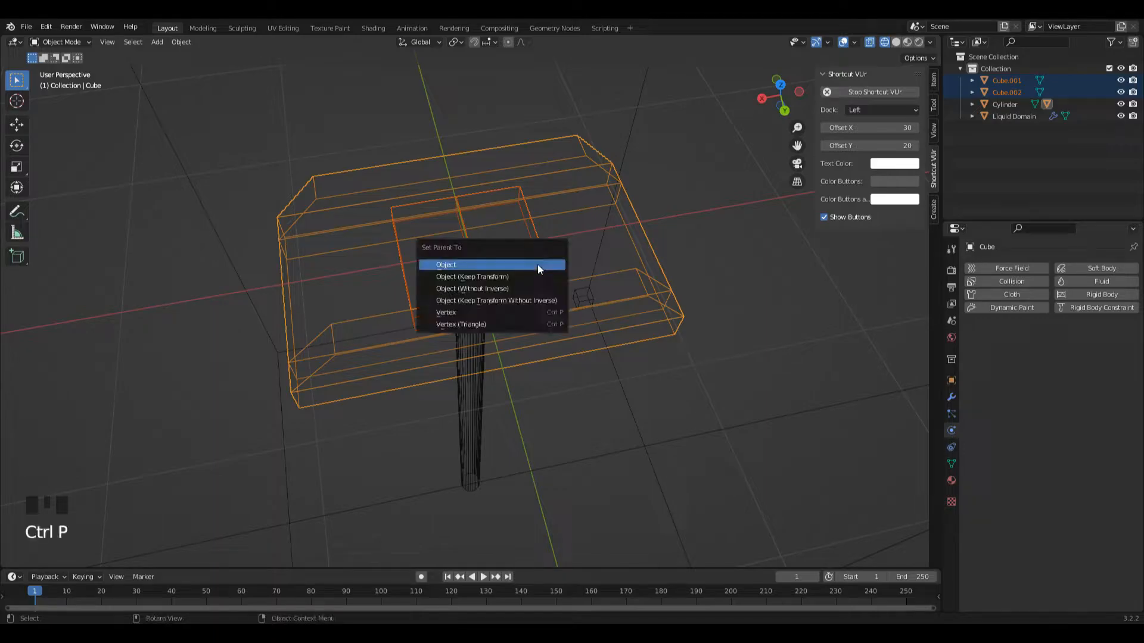
left_click(506, 264)
Test the parenting by trial-rotating the walled slab and the stemmed cylinder, cancelling each rotation.
left_click(532, 216)
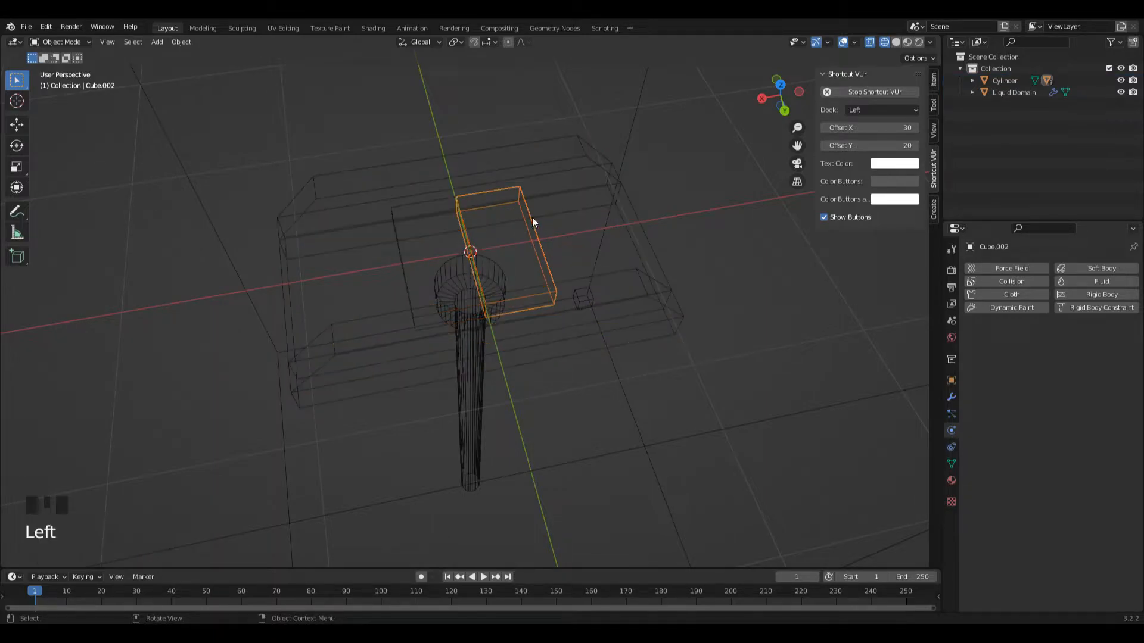
left_click(402, 254)
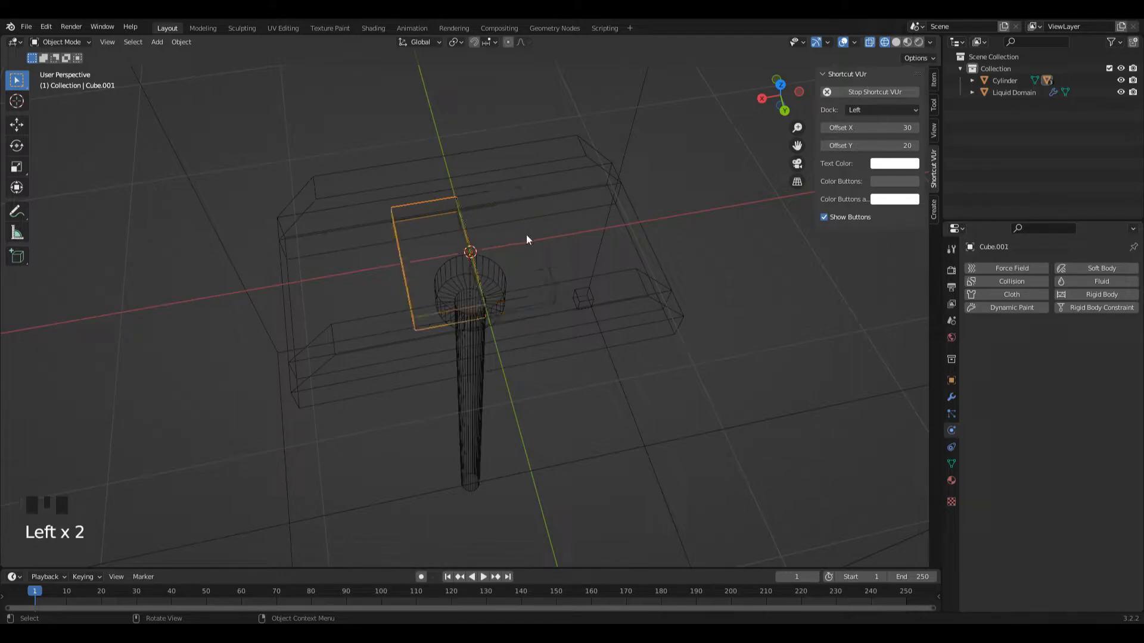
left_click(584, 206)
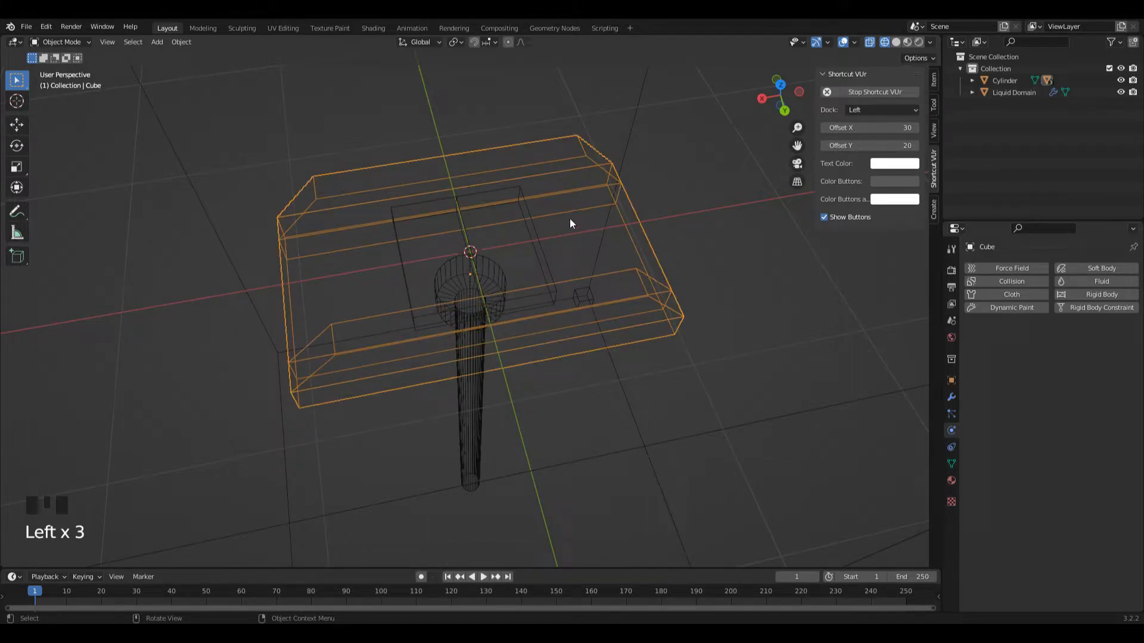
key("r")
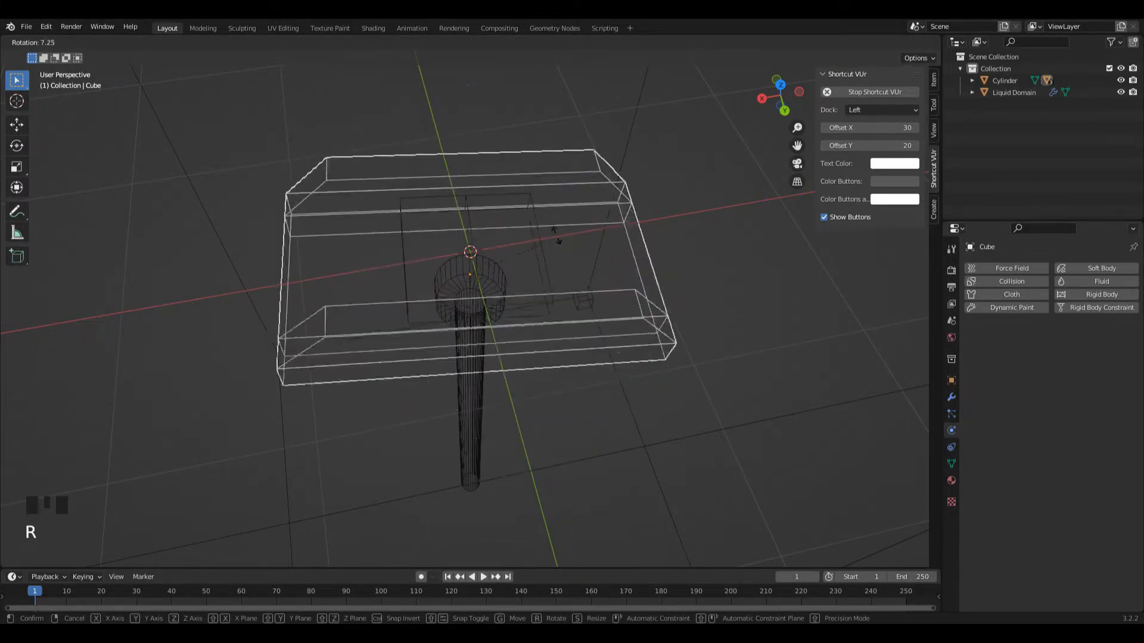
left_click(534, 289)
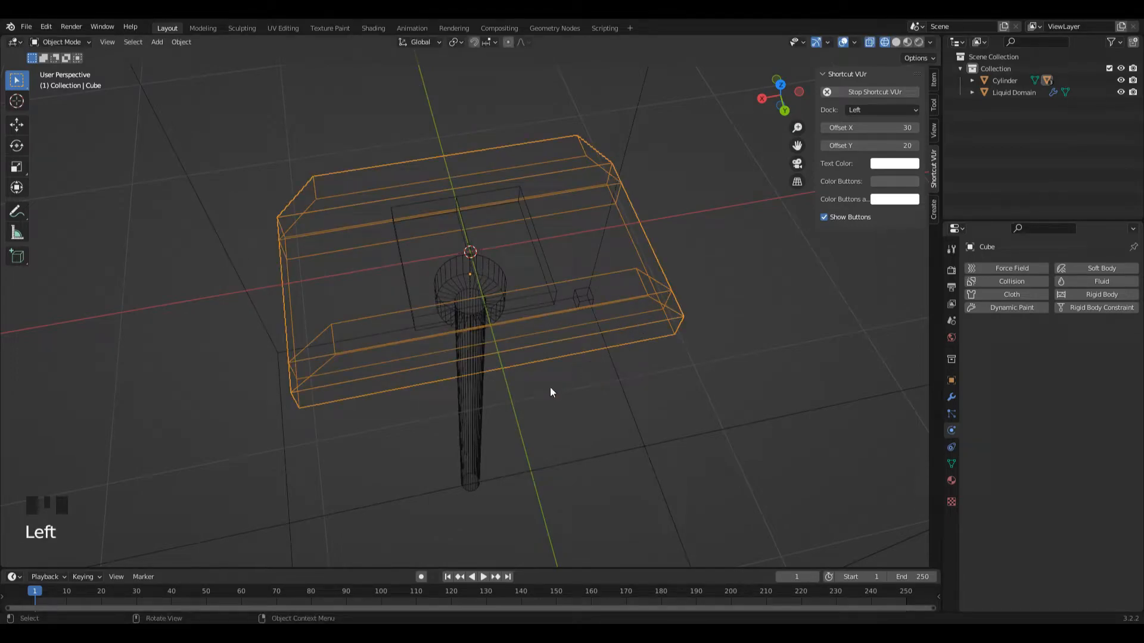
left_click(471, 428)
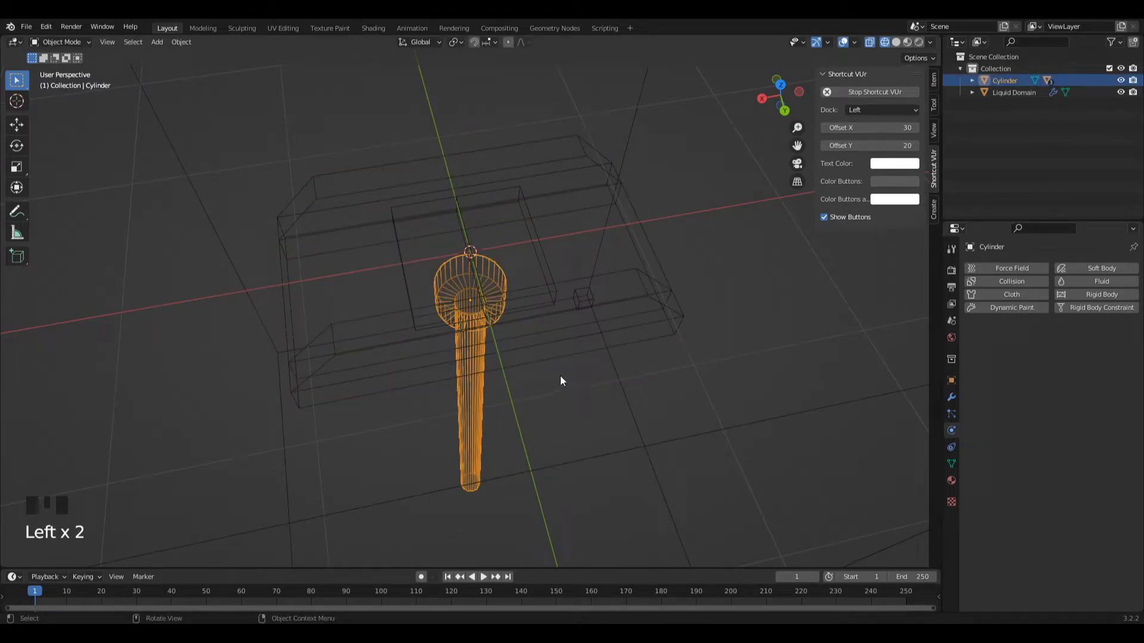
key("r")
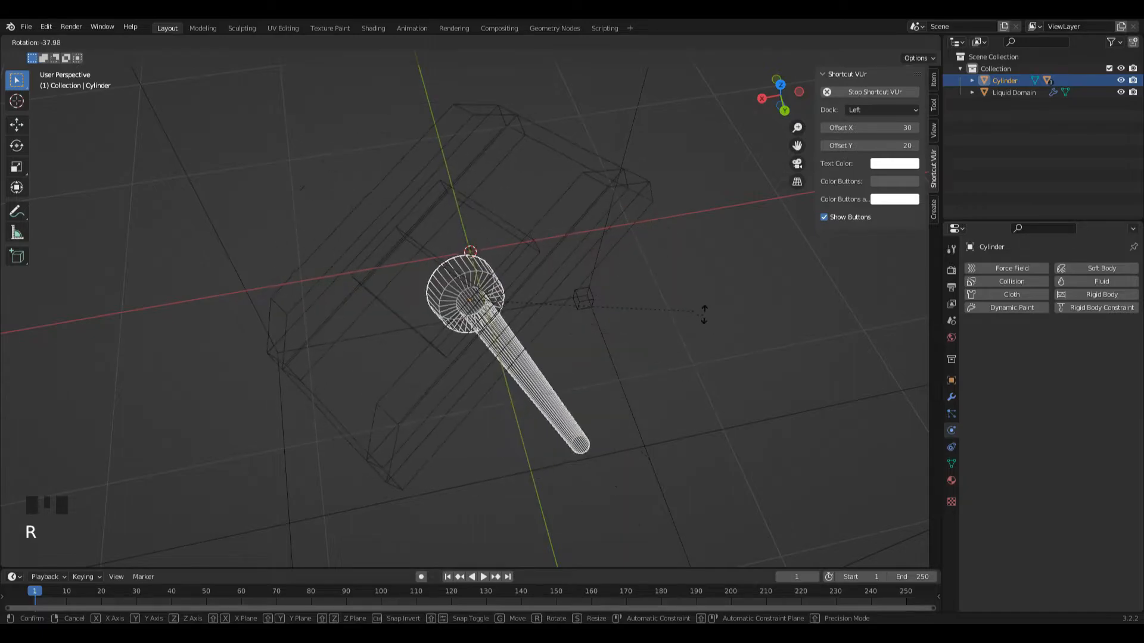
key("Escape")
Select the -X half of the flattened cube and preview a 1 m move along X to check the axis direction.
left_click(576, 297)
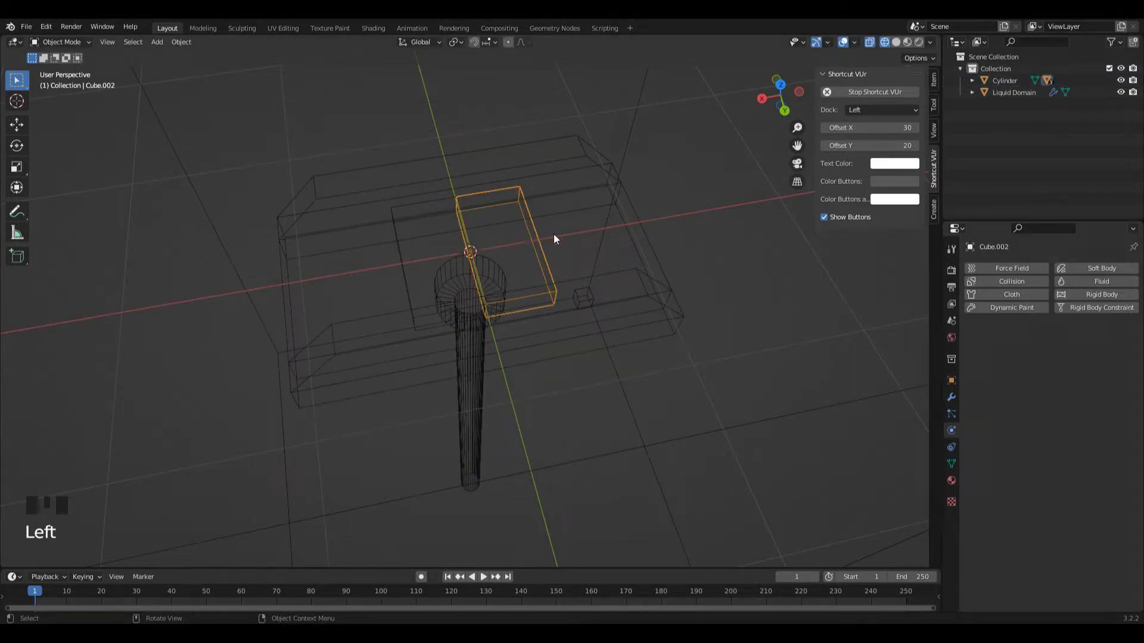
key("g")
type("x")
type("1")
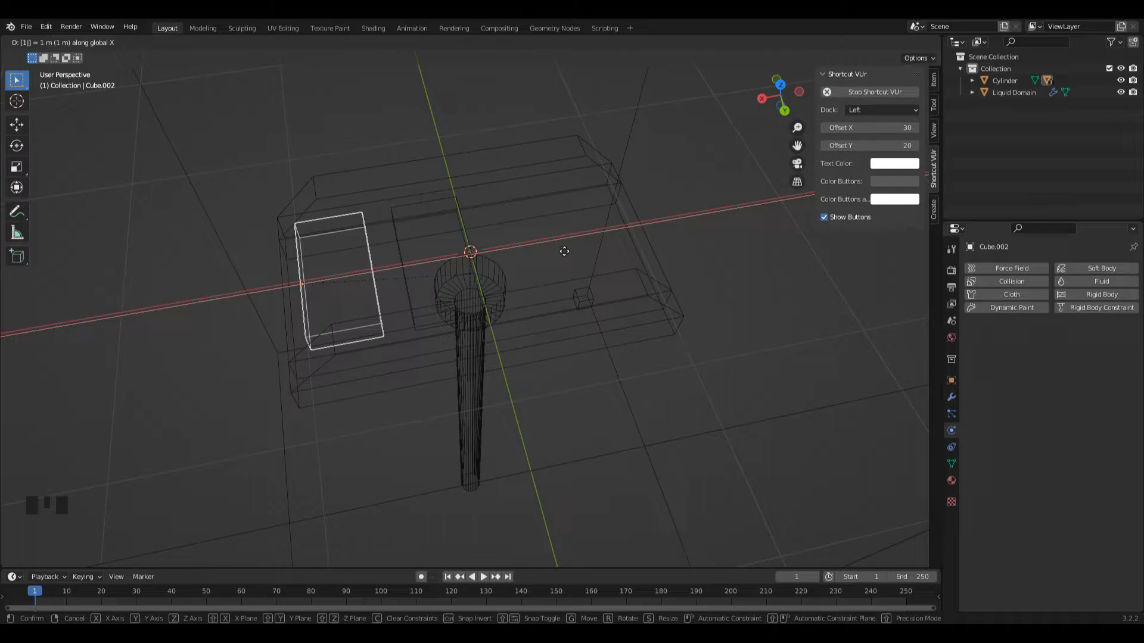
key("Escape")
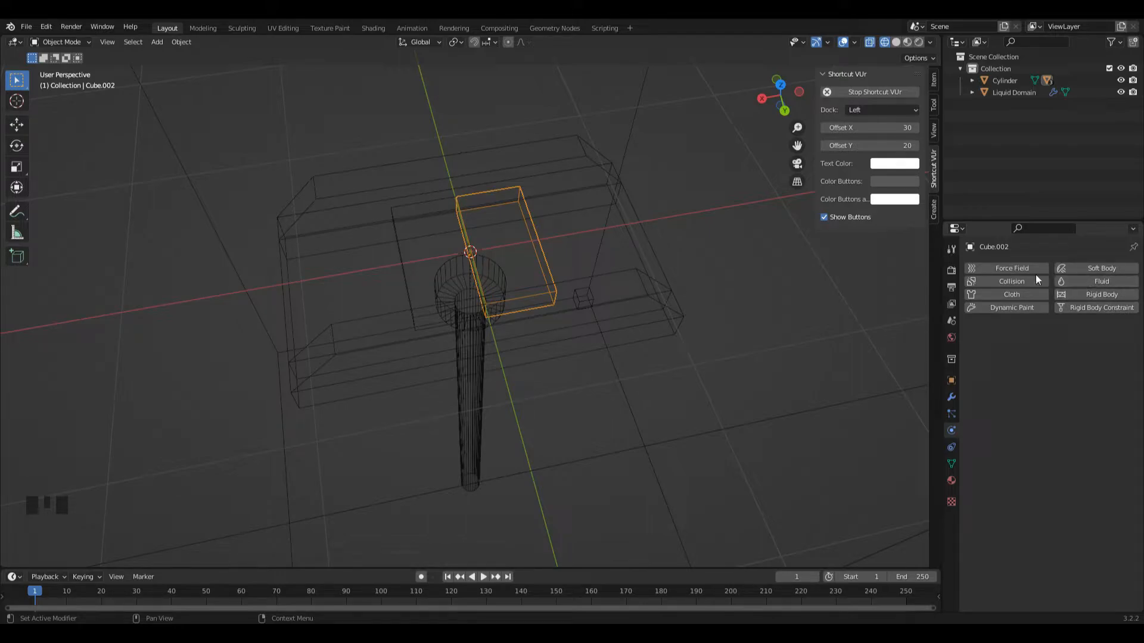
Give the -X half fluid physics of type Flow, with flow type Liquid and flow behavior Inflow.
left_click(1097, 286)
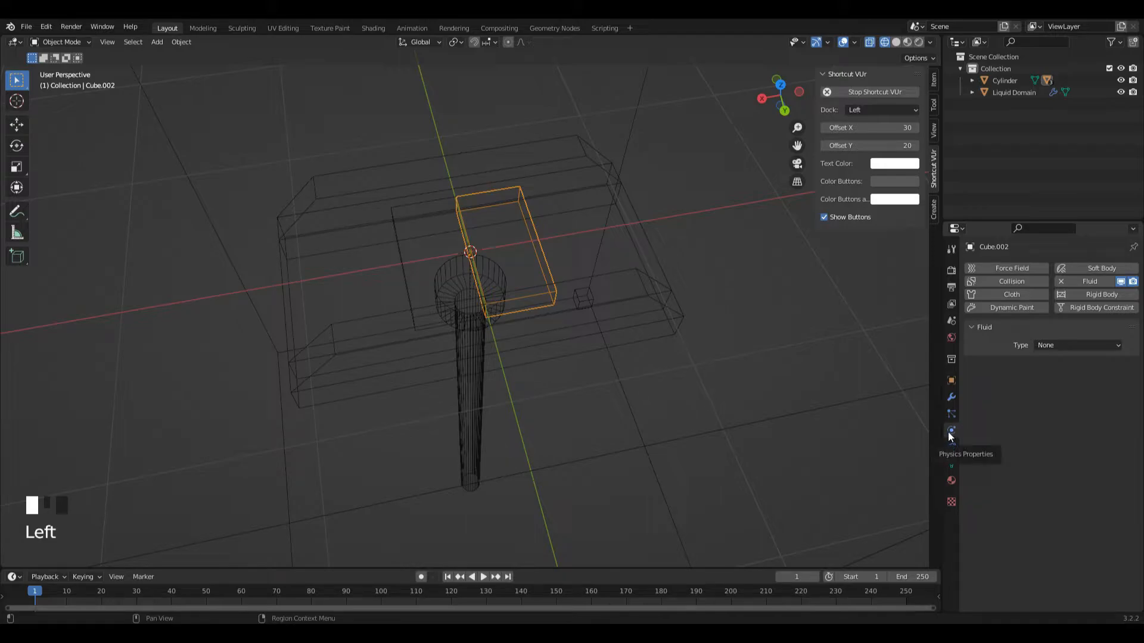
left_click(1074, 346)
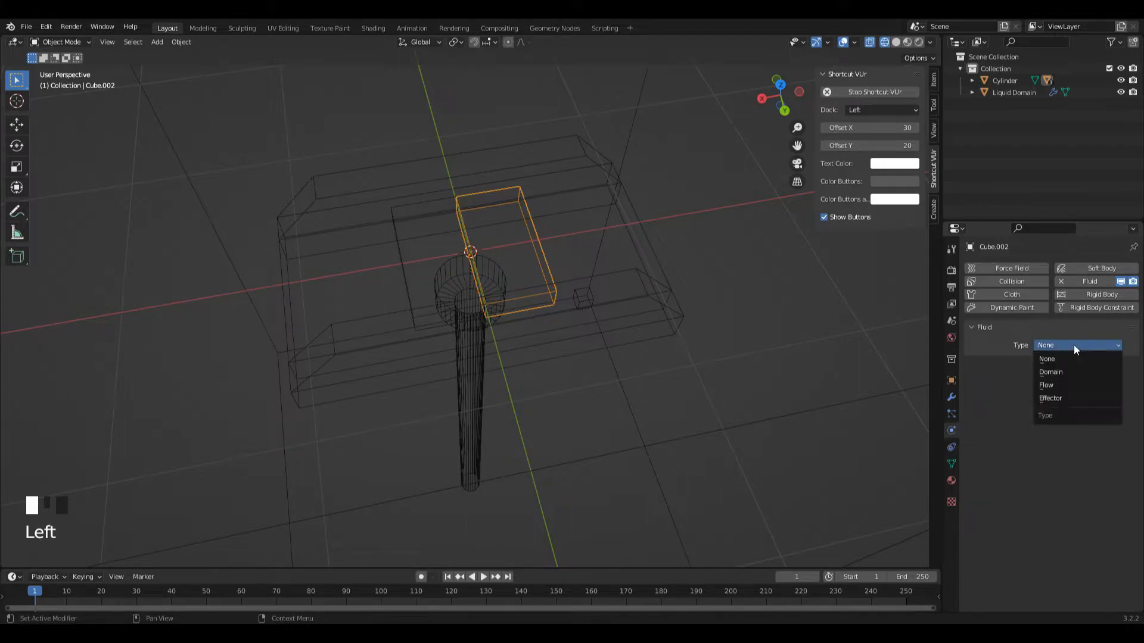
left_click(1059, 385)
left_click(1063, 381)
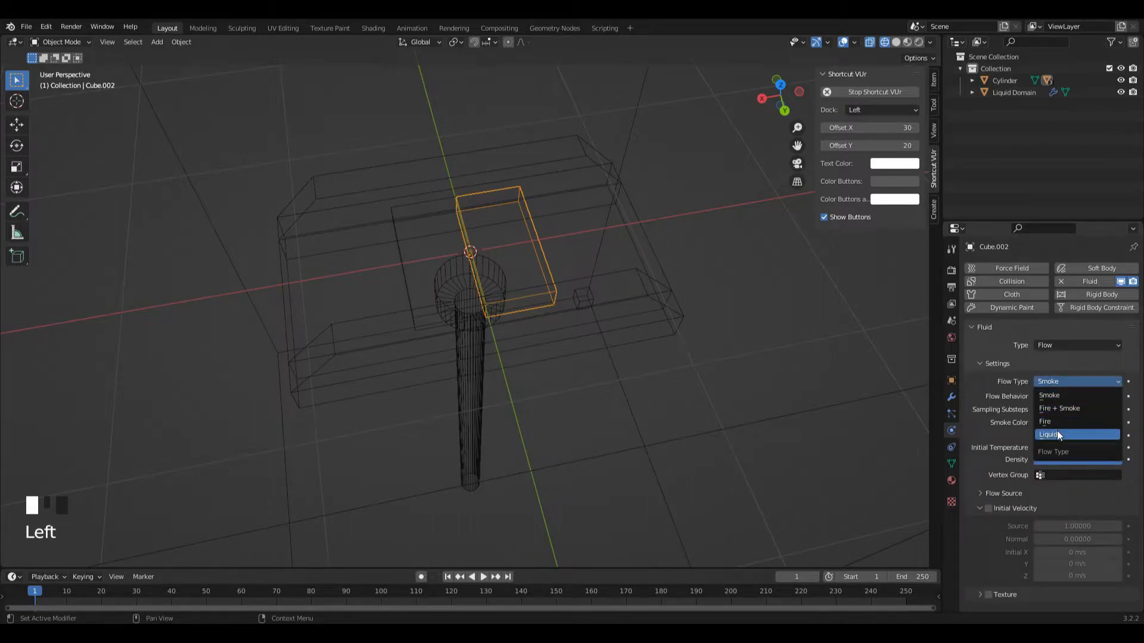
left_click(1058, 436)
left_click(1063, 396)
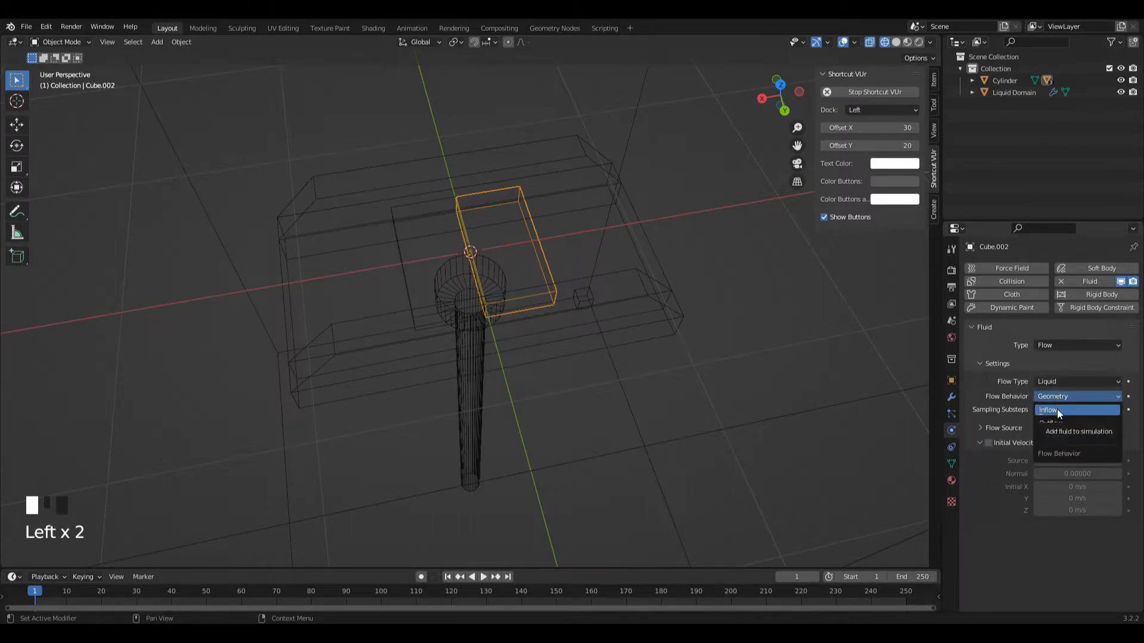
left_click(1053, 410)
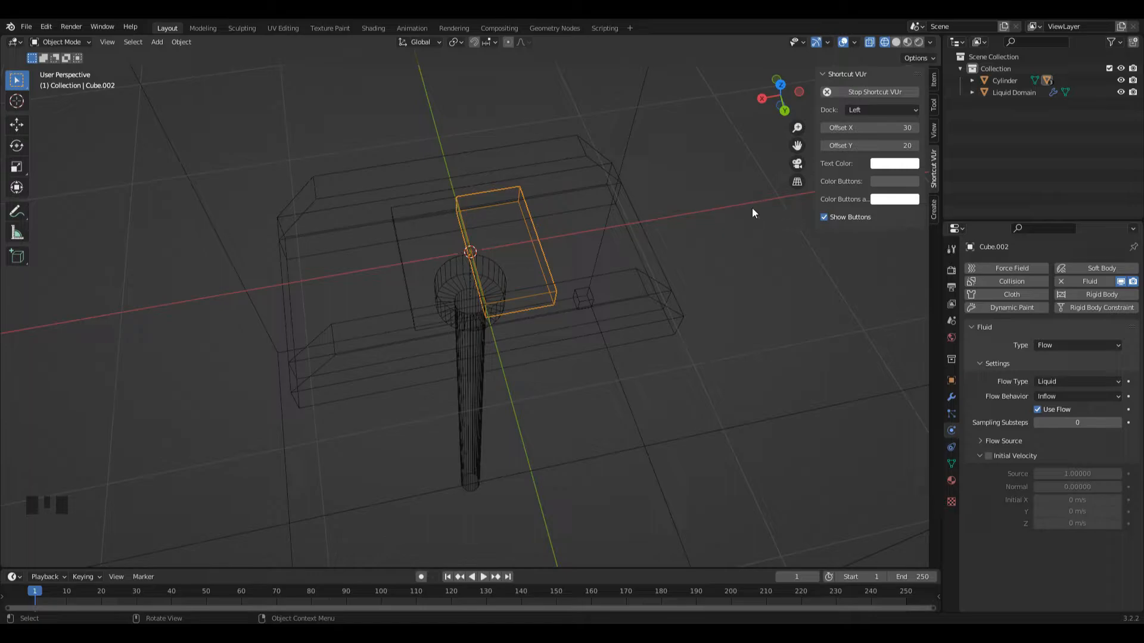
Enable initial velocity on the -X half's inflow and set its initial X velocity to -3 m/s.
scroll(1000, 462, "down", 3)
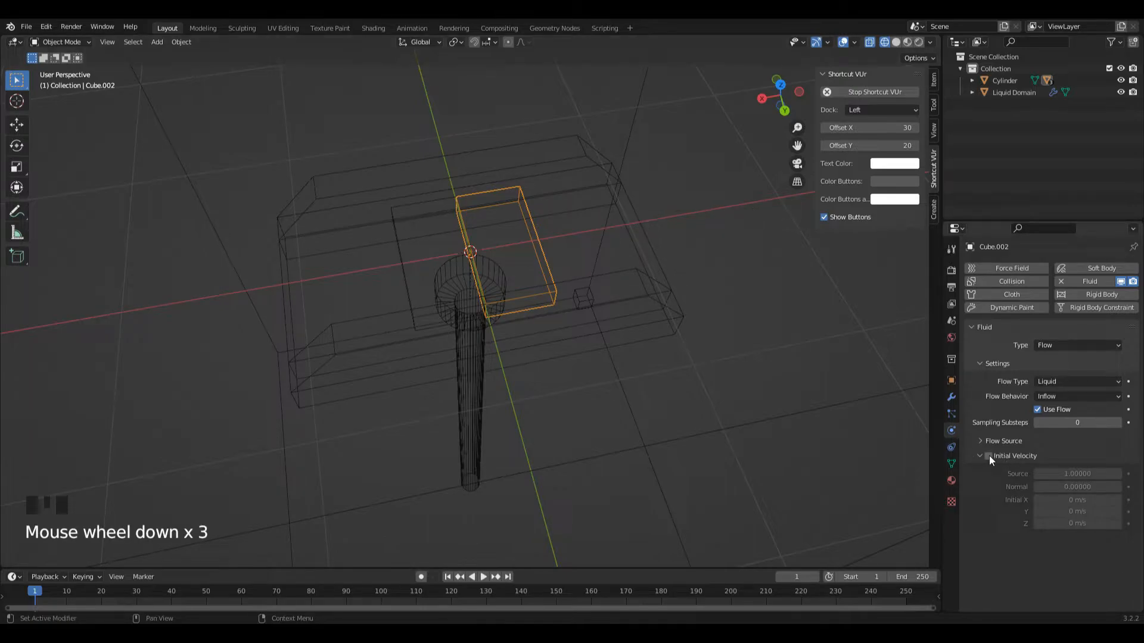
left_click(988, 456)
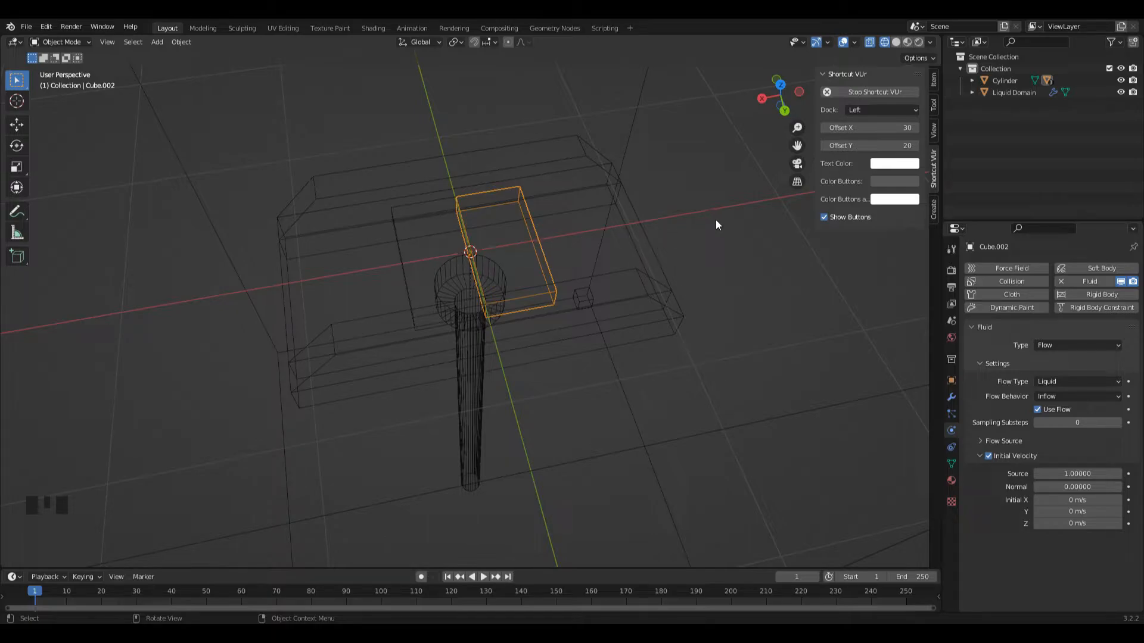
left_click(1066, 500)
type("-3")
key("Return")
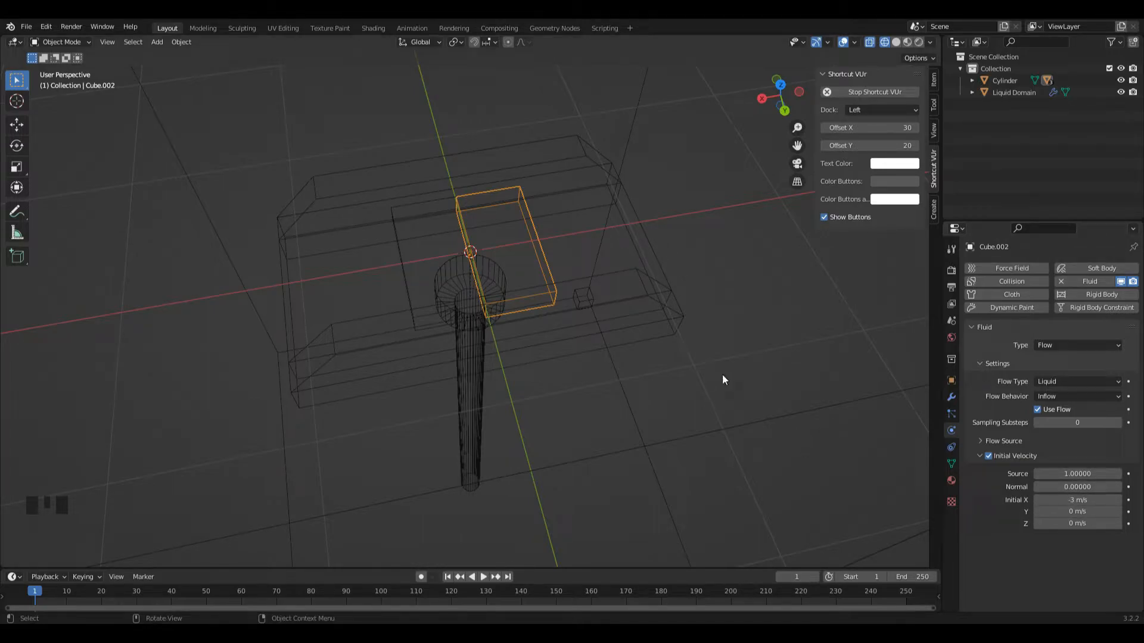
Make the -X half's mesh flow source planar.
left_click(981, 441)
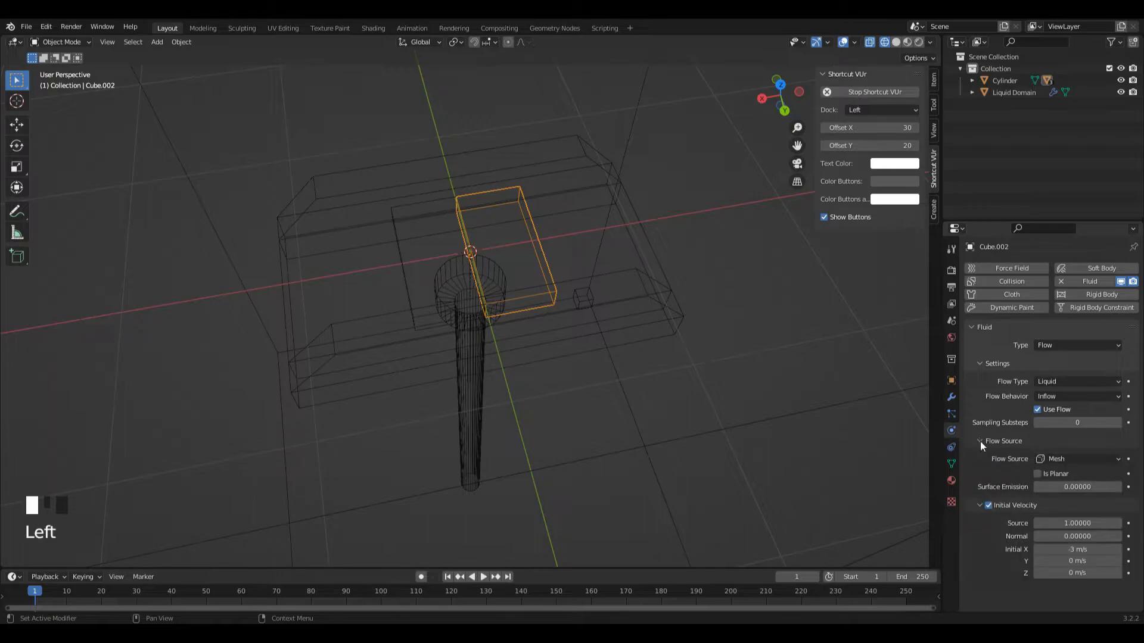
left_click(1037, 474)
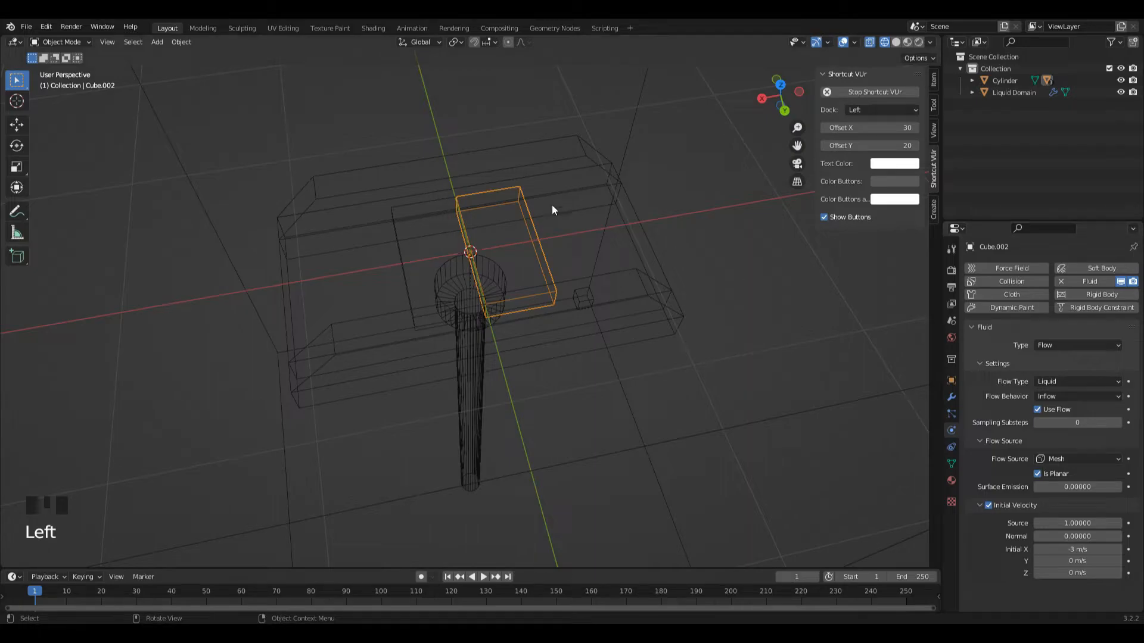
key("g")
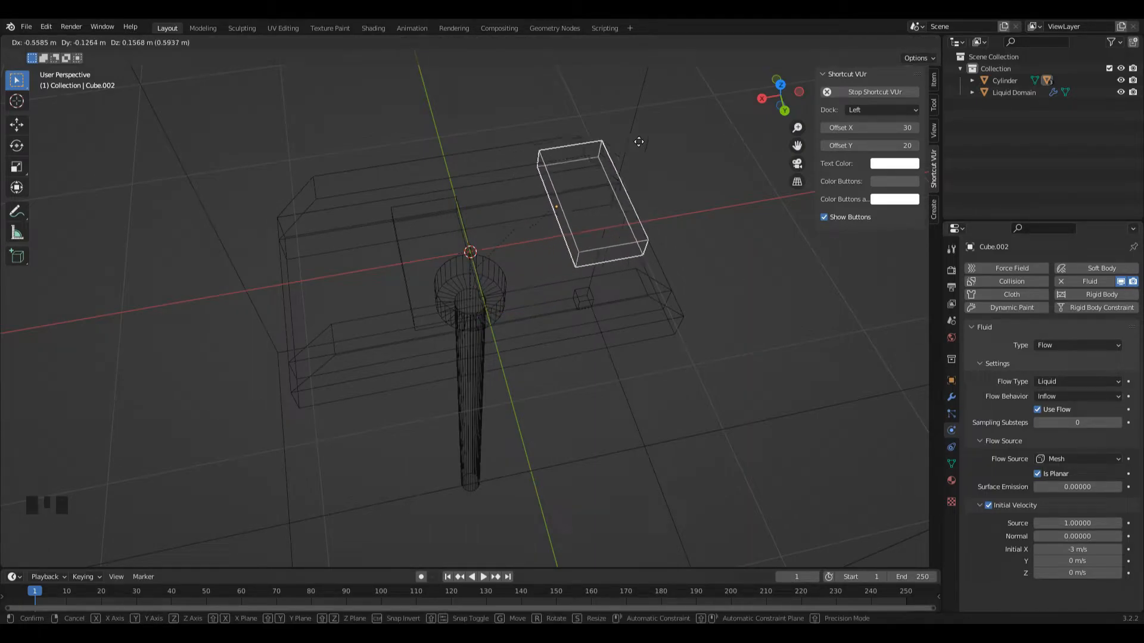
right_click(627, 128)
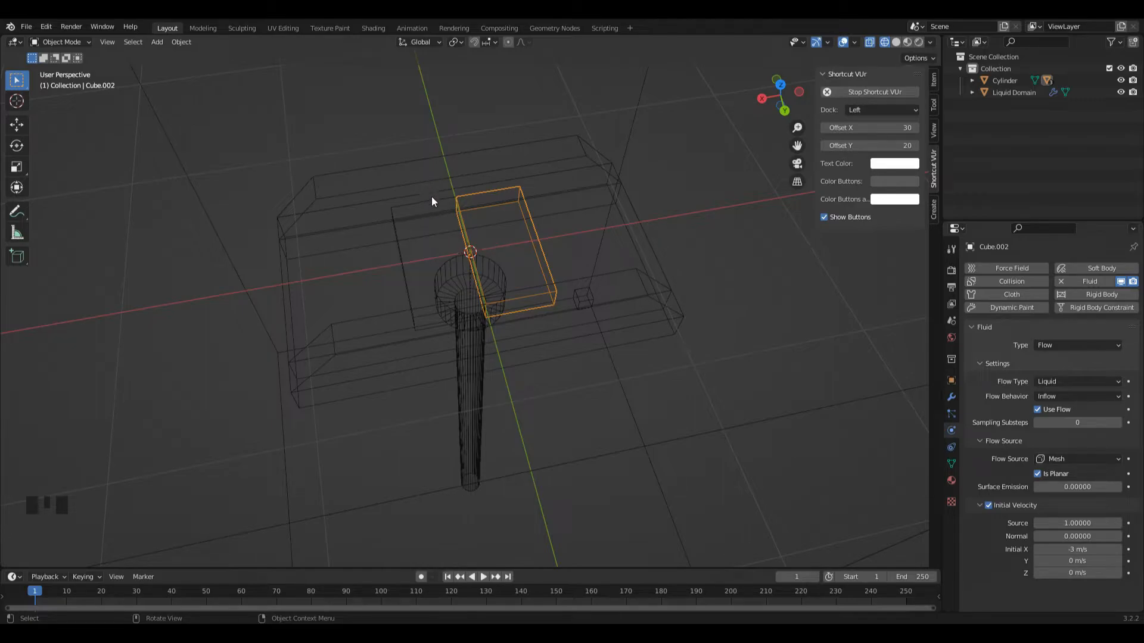
Give the +X half of the flattened cube fluid physics of type Flow, with flow type Liquid and flow behavior Inflow.
left_click(449, 195)
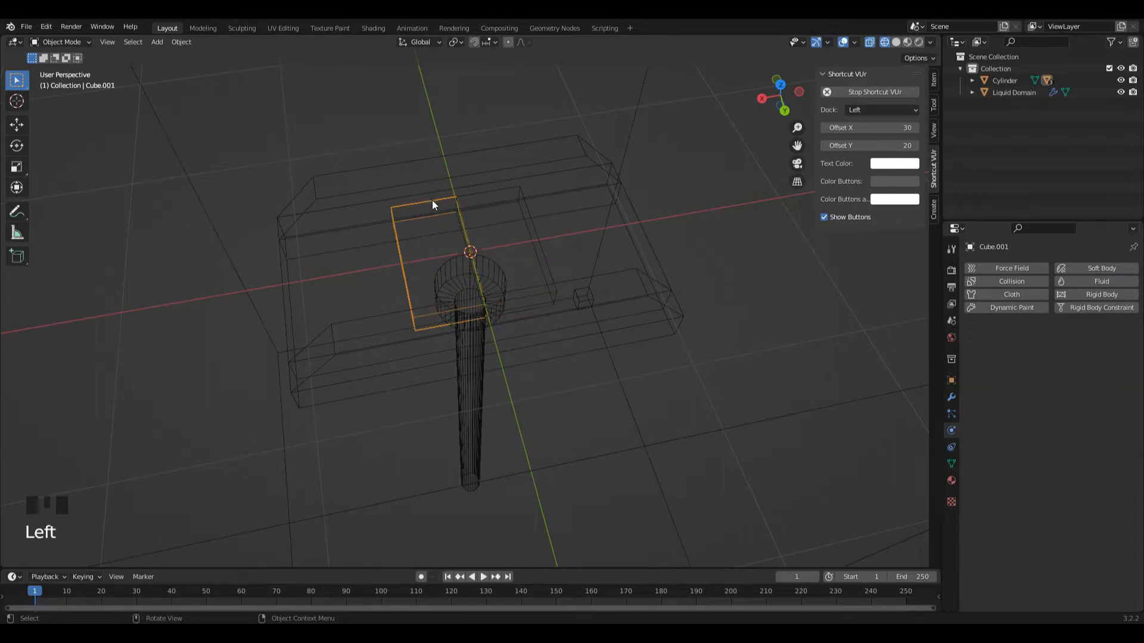
left_click(1070, 283)
left_click(1049, 343)
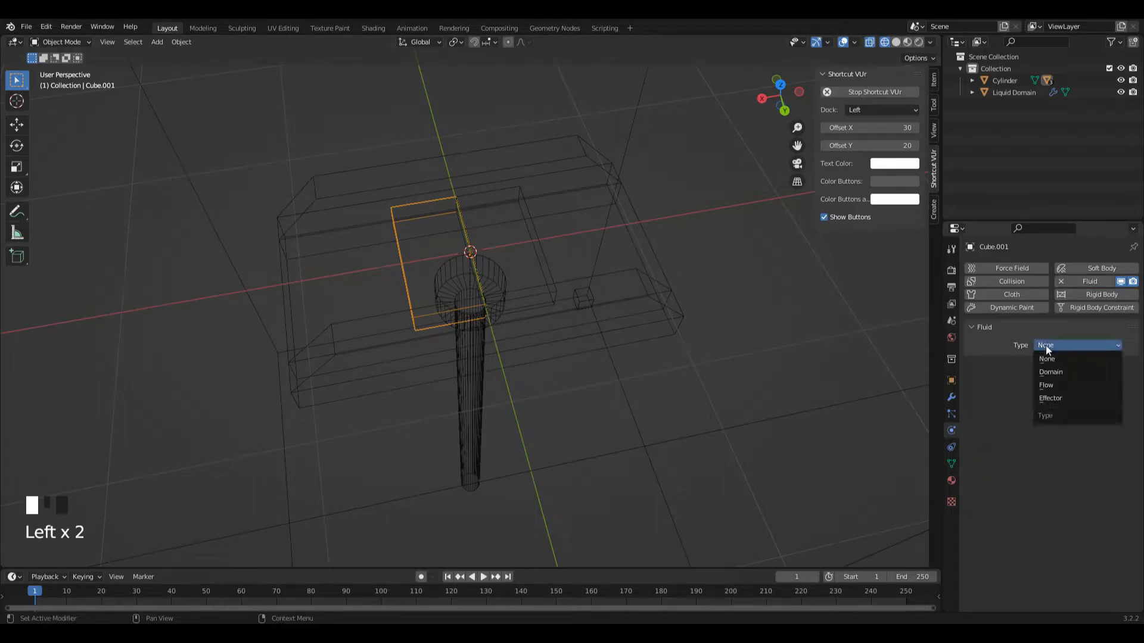
left_click(1047, 386)
left_click(1065, 382)
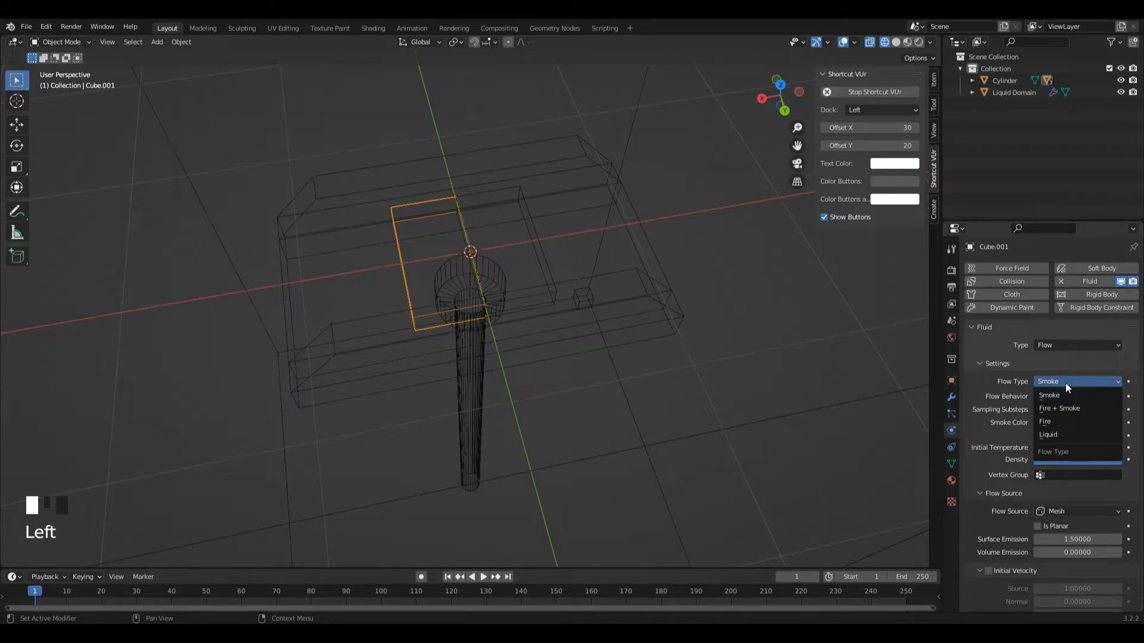
left_click(1059, 434)
left_click(1053, 396)
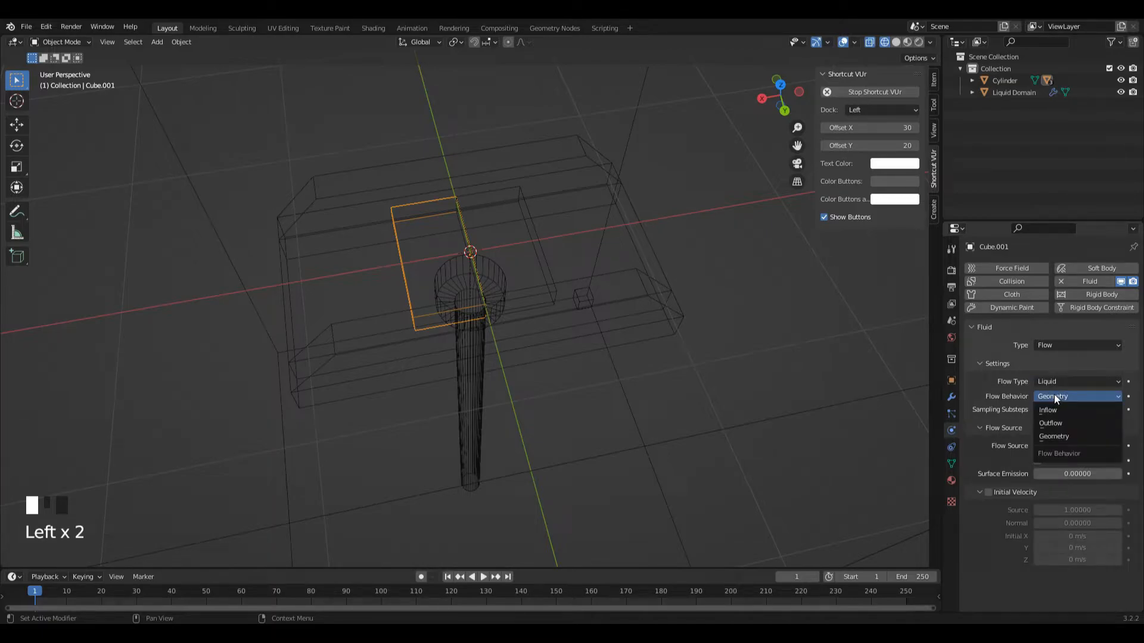
left_click(1056, 410)
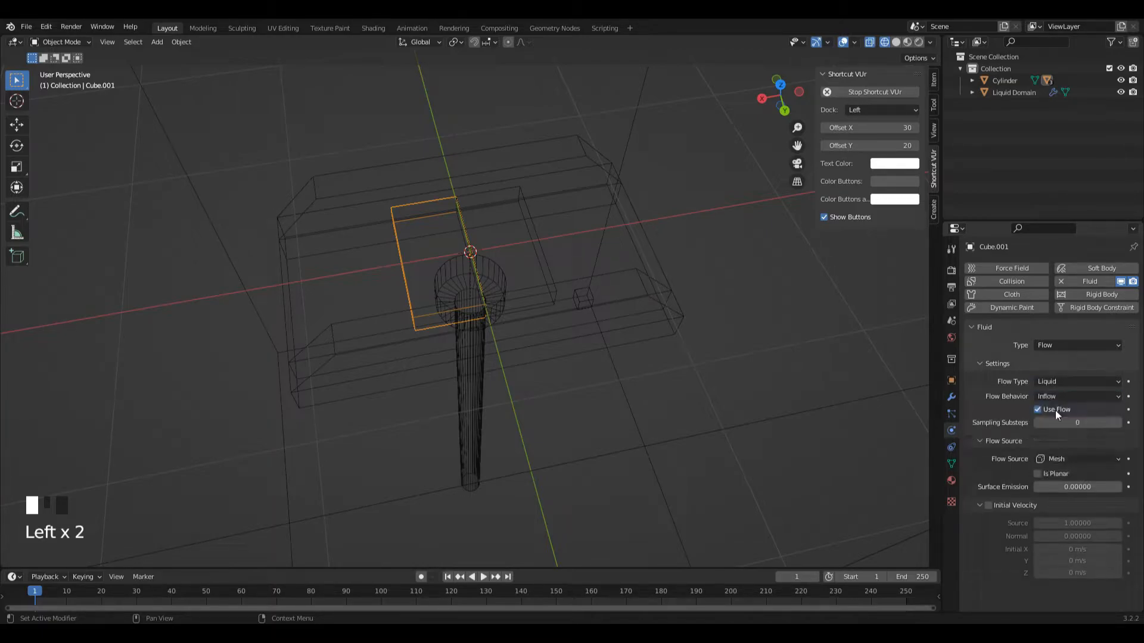
Make the +X half's flow source planar and enable initial velocity with an initial X of 3 m/s.
left_click(1038, 474)
left_click(988, 505)
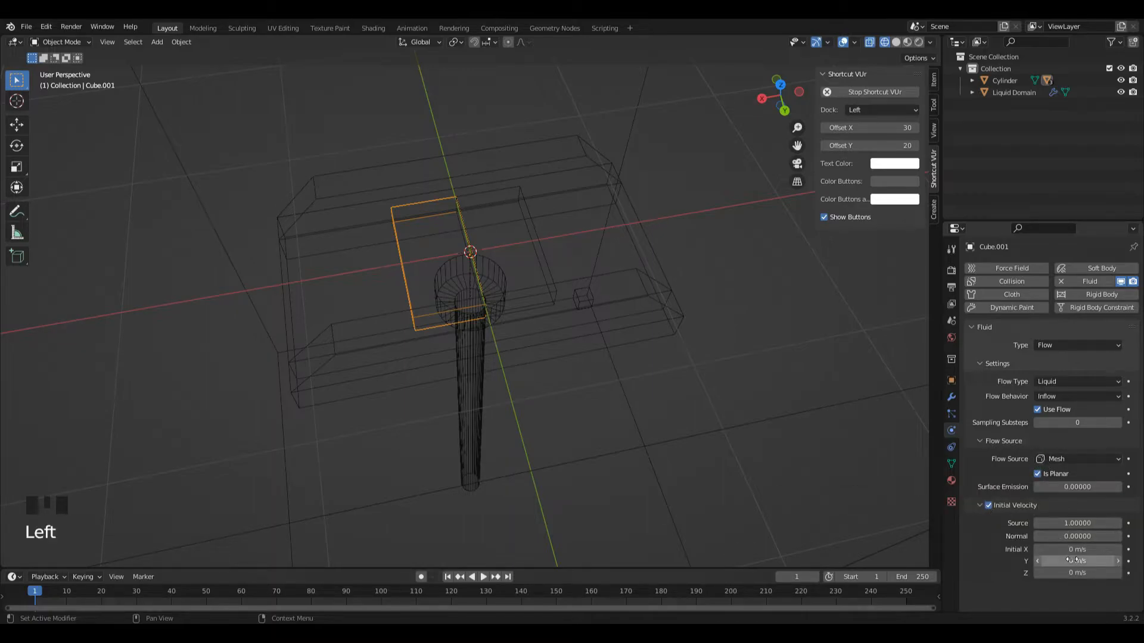
double_click(1071, 551)
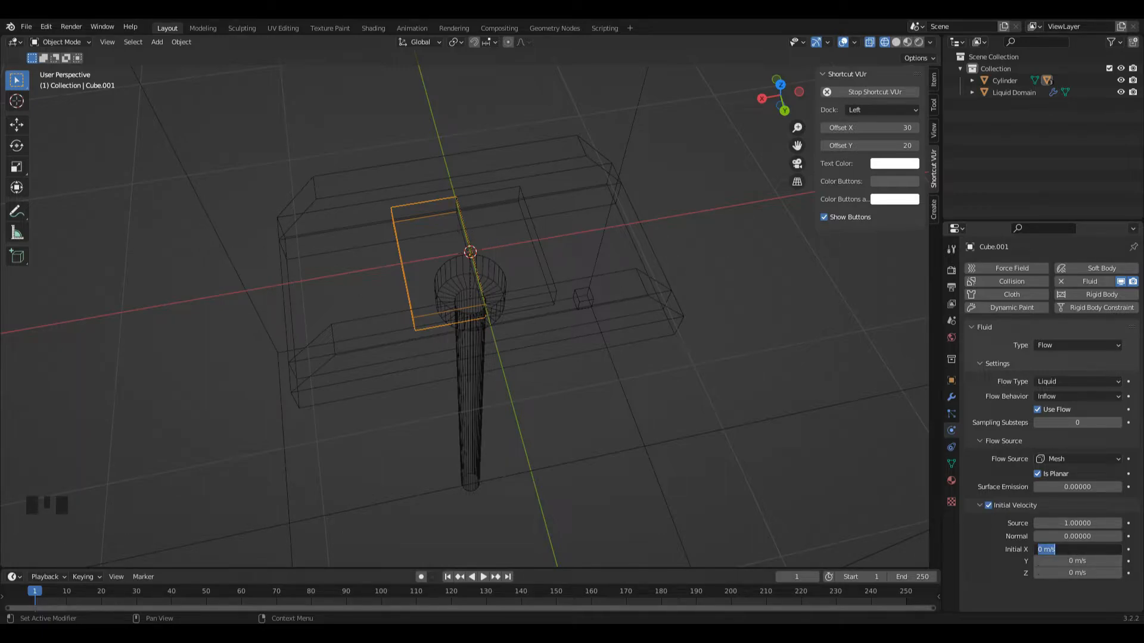
type("3")
key("Return")
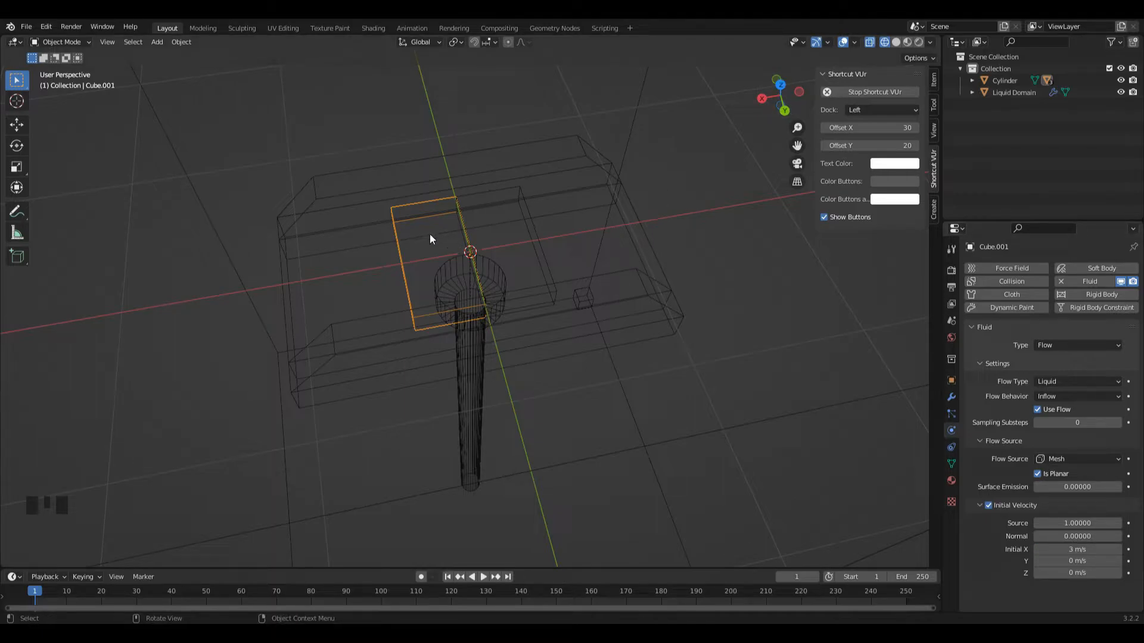
Scale the liquid domain by 1.5 along X and Y, keeping its Z size locked.
scroll(386, 256, "down", 8)
left_click(760, 113)
left_click(758, 103)
left_click_drag(777, 105, 562, 264)
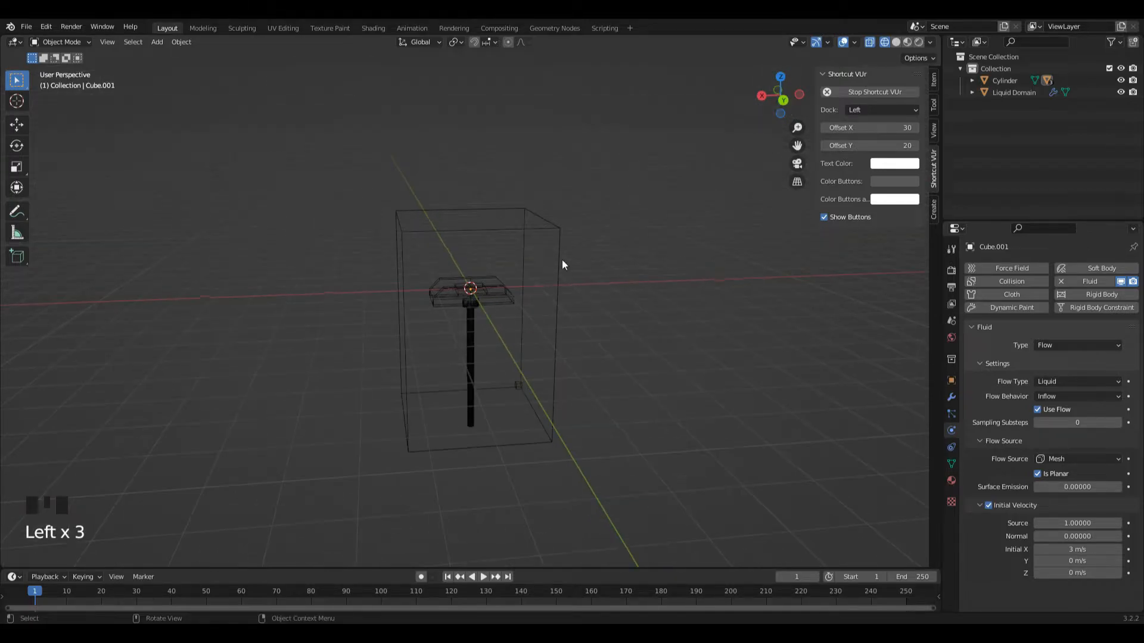
left_click(403, 299)
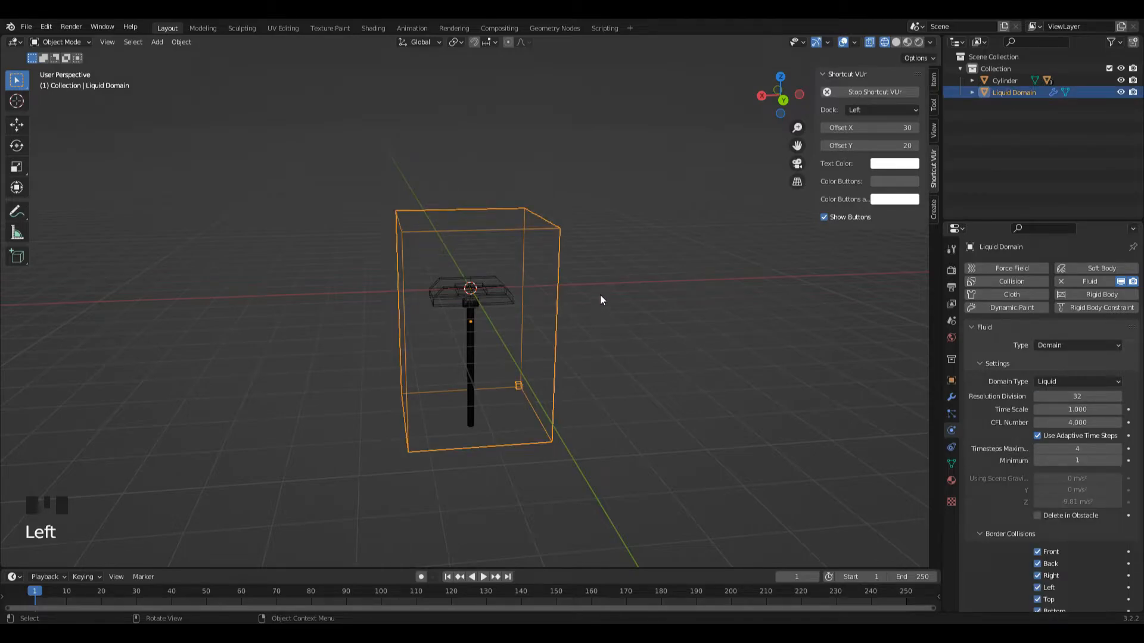
key("s")
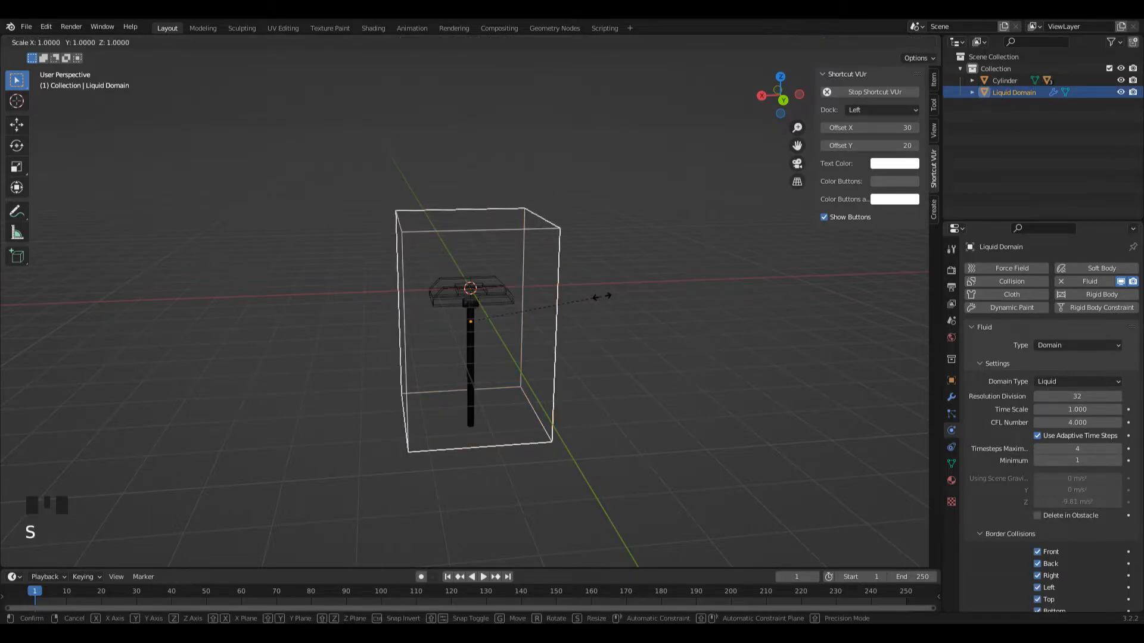
key("shift+z")
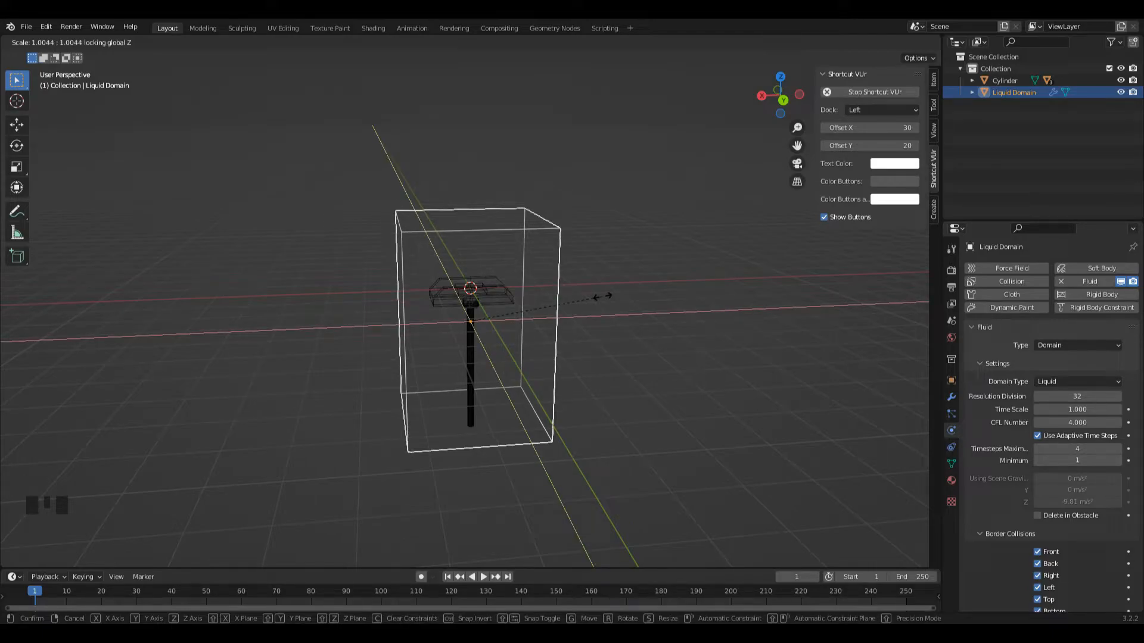
type("1.5")
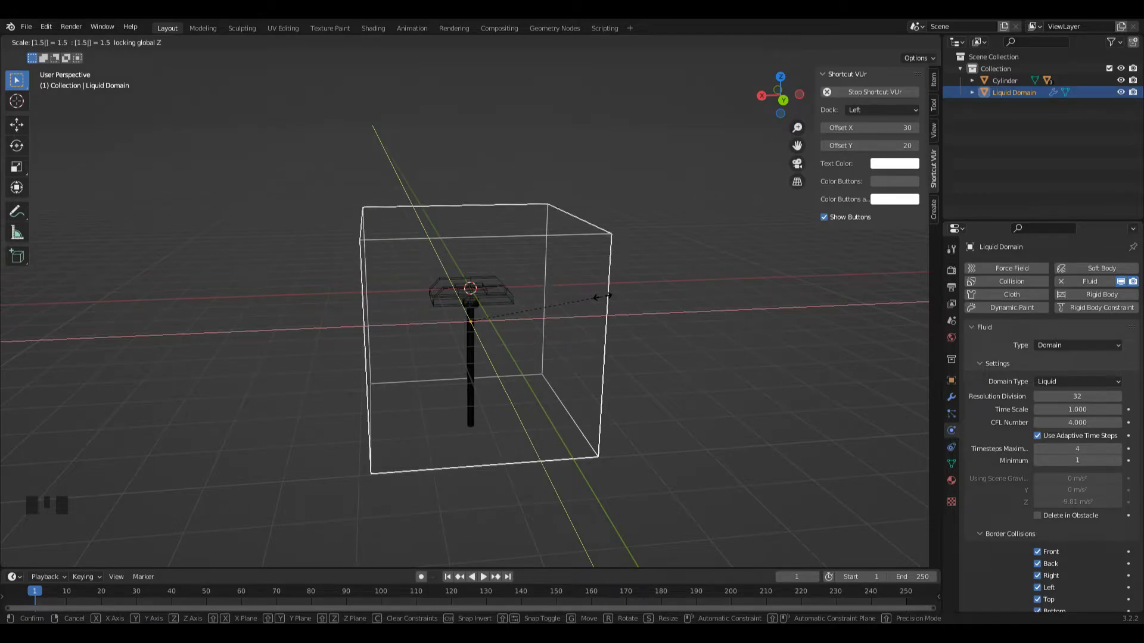
left_click(607, 296)
Select the stemmed cylinder and enlarge the timeline area.
left_click(486, 326)
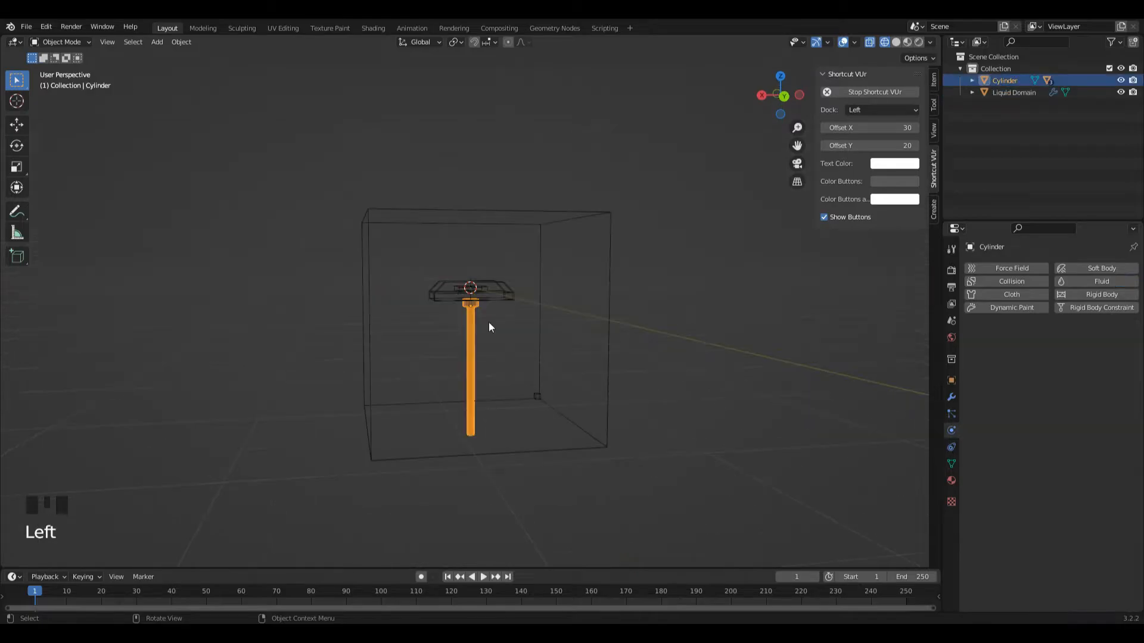
left_click_drag(618, 569, 608, 424)
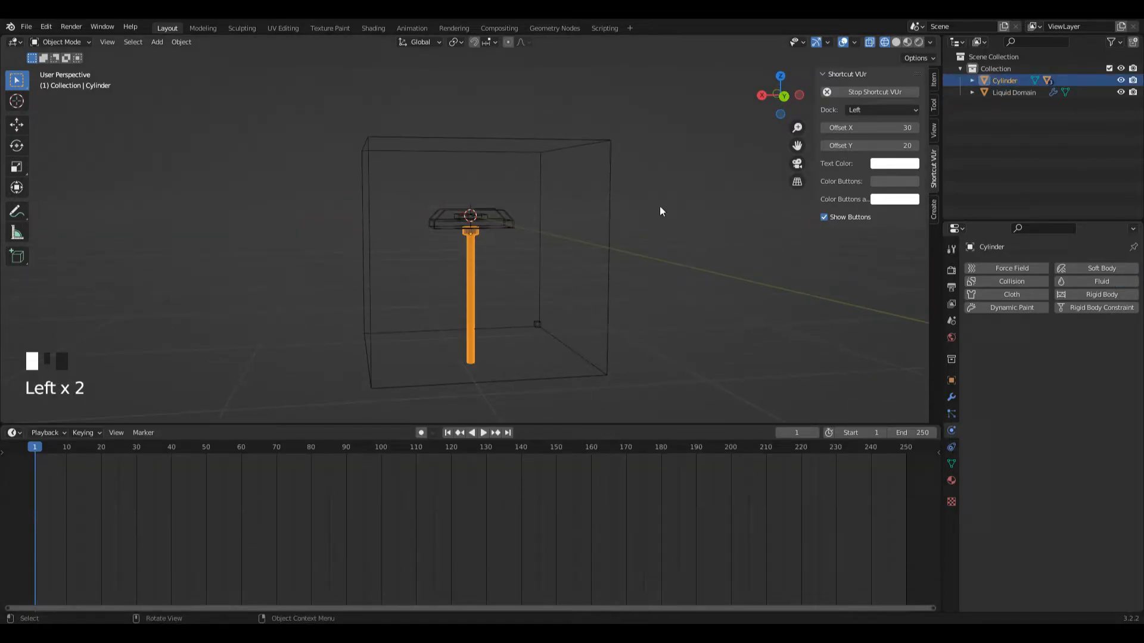
left_click_drag(778, 97, 757, 91)
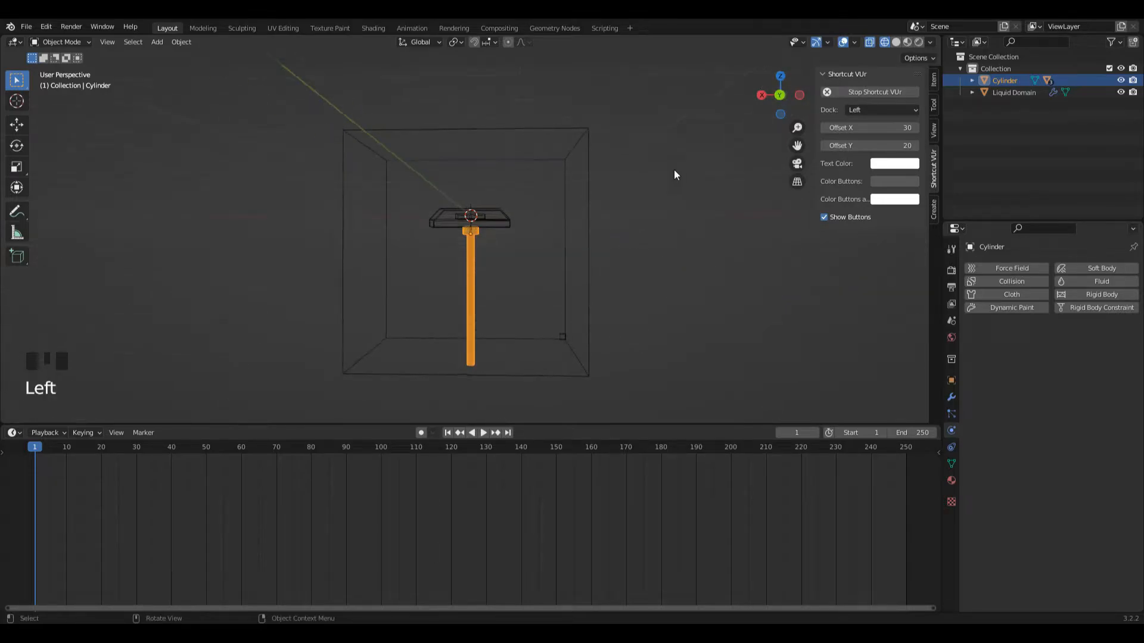
Resize the cylinder and its parented parts uniformly in two passes, the second by a factor of 0.911.
key("s")
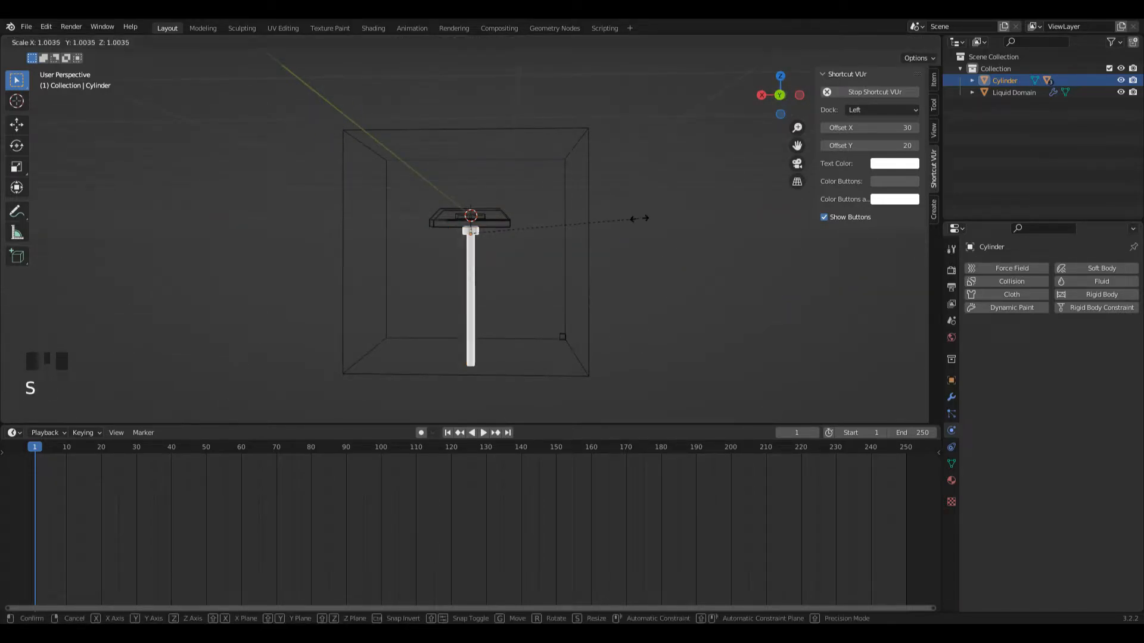
left_click(680, 213)
key("s")
left_click(691, 200)
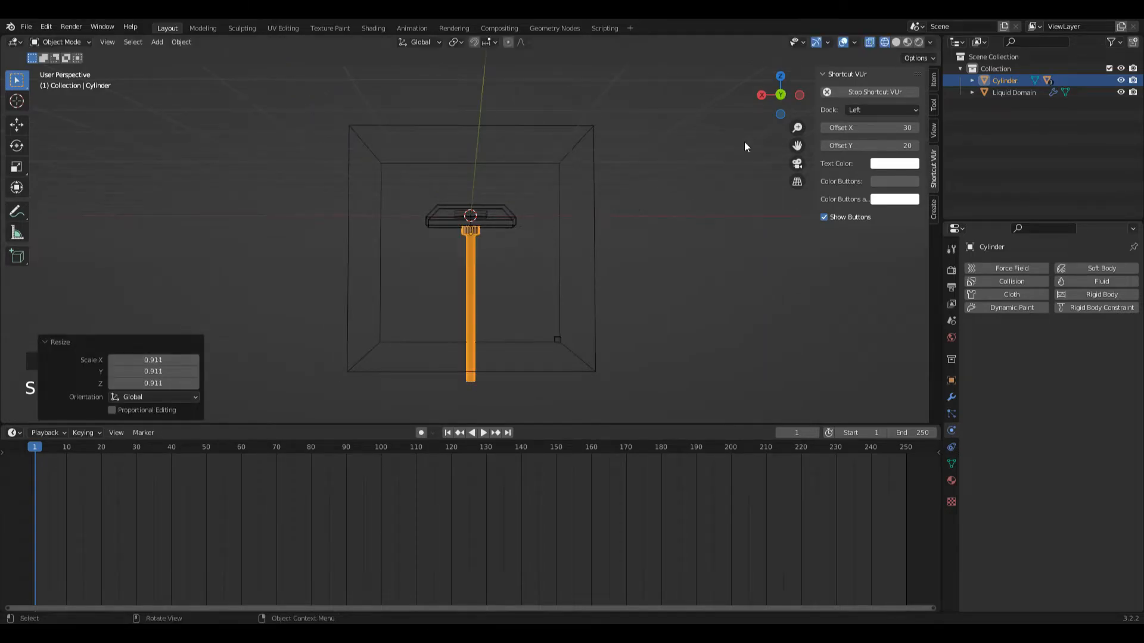
mouse_move(779, 95)
left_mouse_down()
mouse_move(778, 86)
mouse_move(767, 94)
mouse_move(778, 104)
left_mouse_up()
Shorten the cylinder's stem in front view by moving its bottom face up along Z in Edit Mode.
left_click(590, 215)
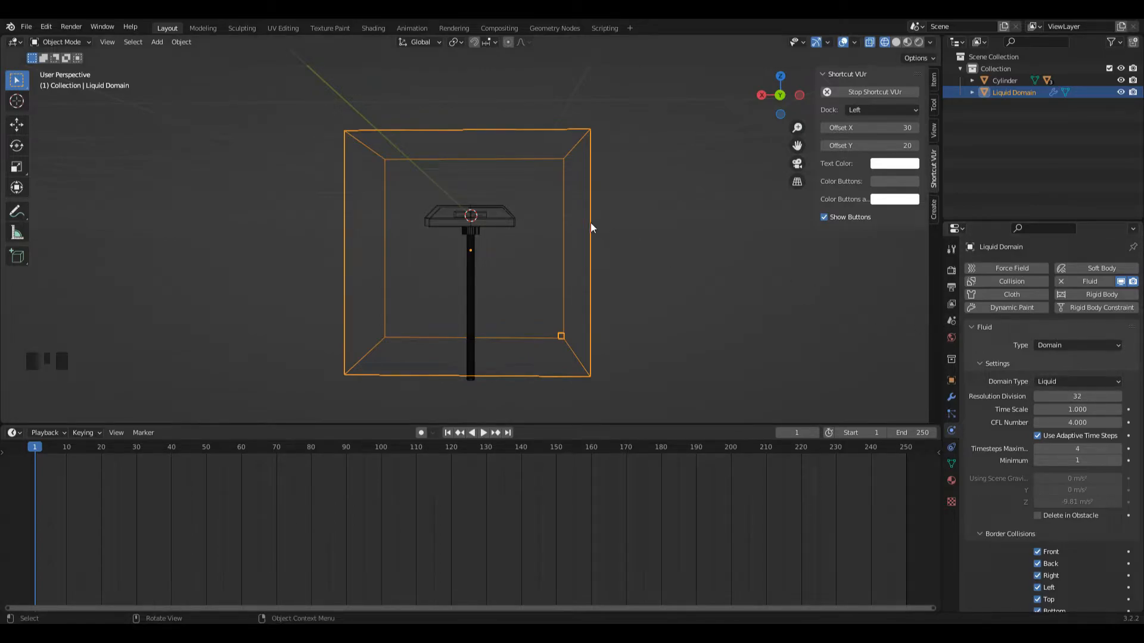
left_click(471, 271)
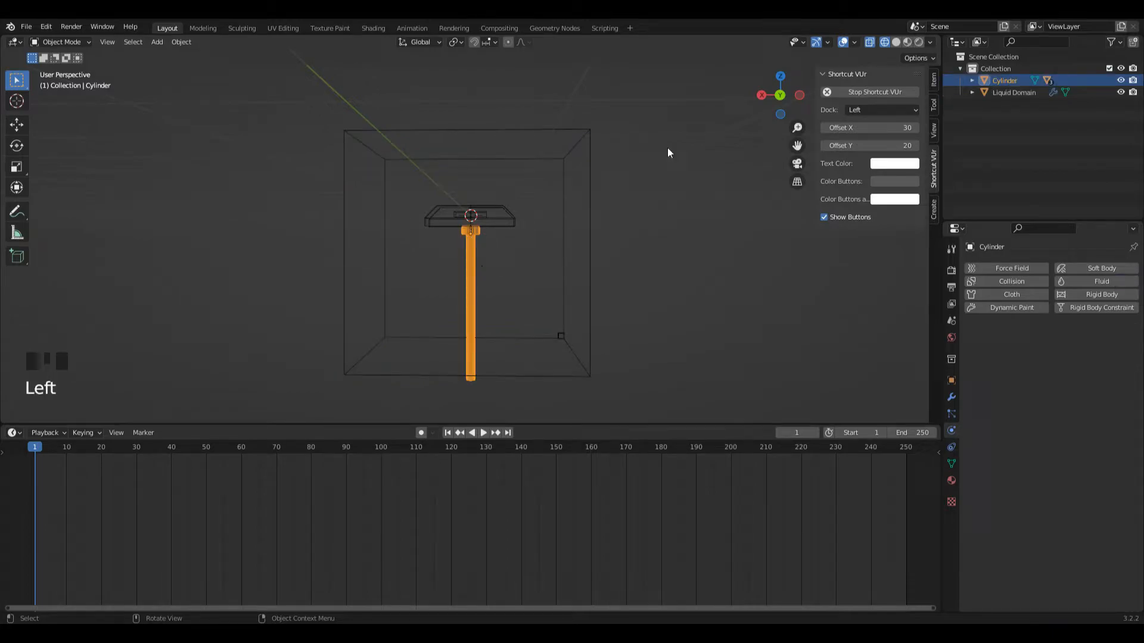
left_click(781, 96)
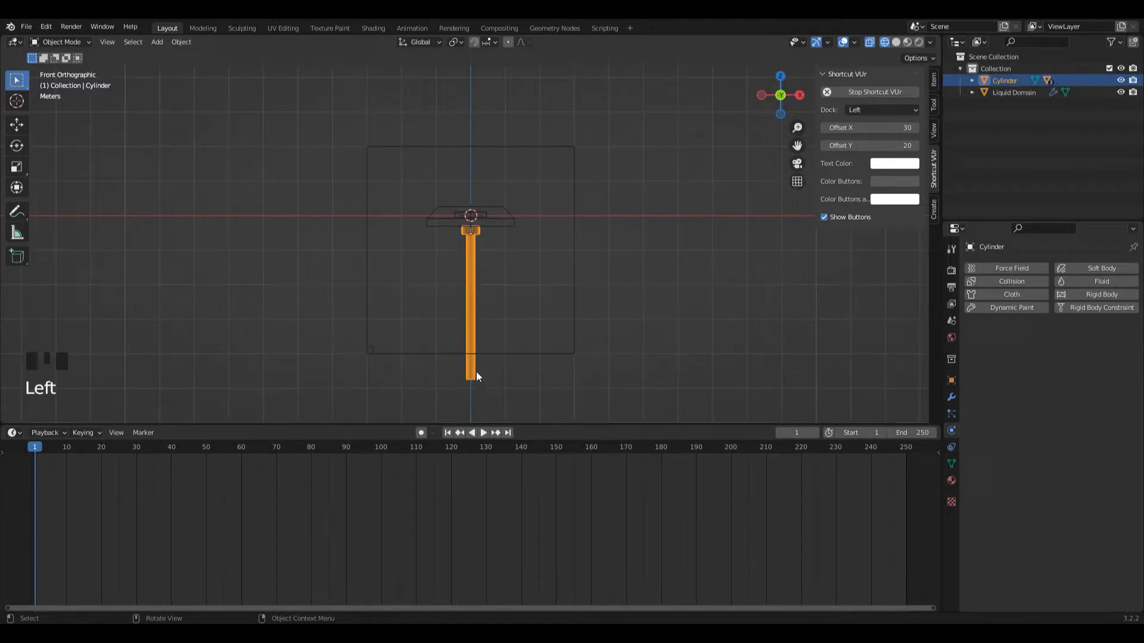
key("Tab")
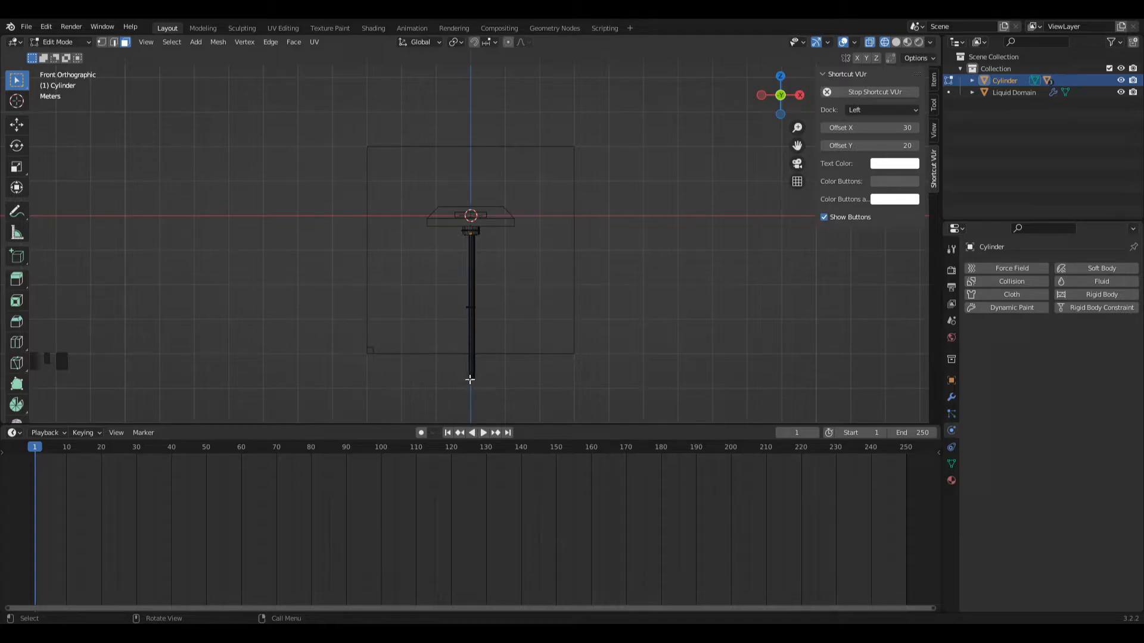
key("g")
key("z")
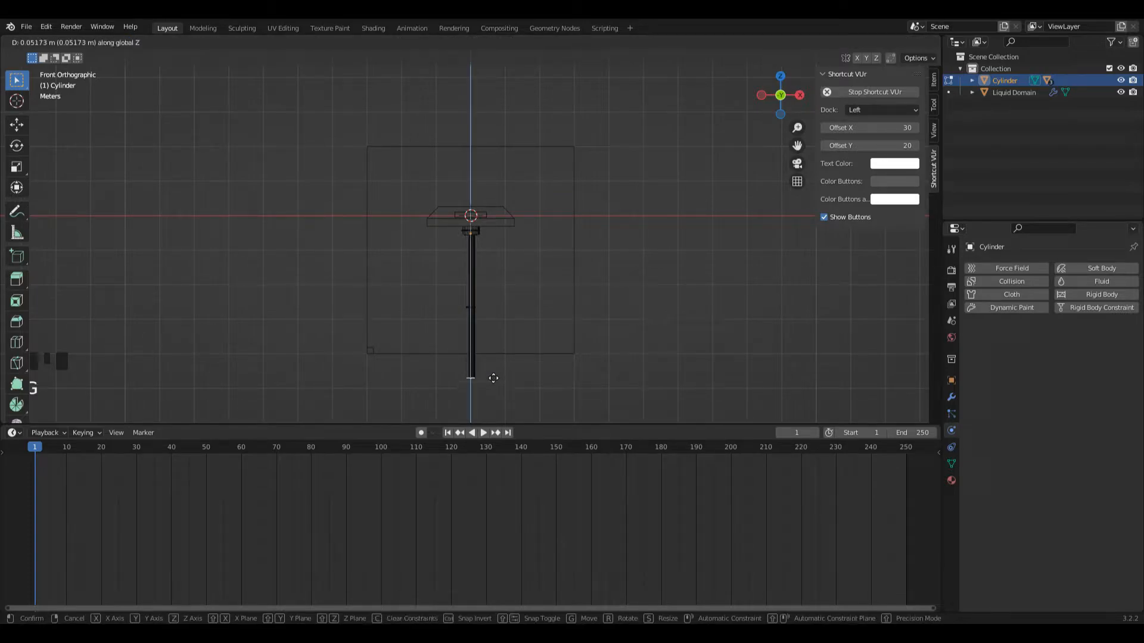
left_click(495, 369)
key("Tab")
Insert a rotation keyframe for the cylinder at frame 1.
left_click_drag(780, 95, 576, 255)
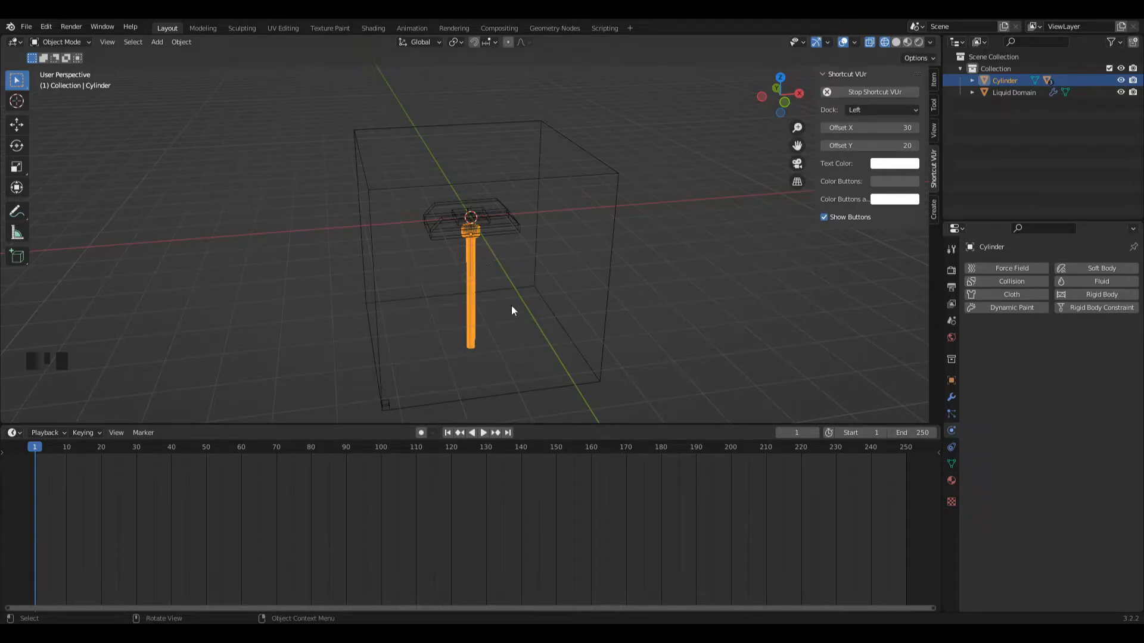
key("i")
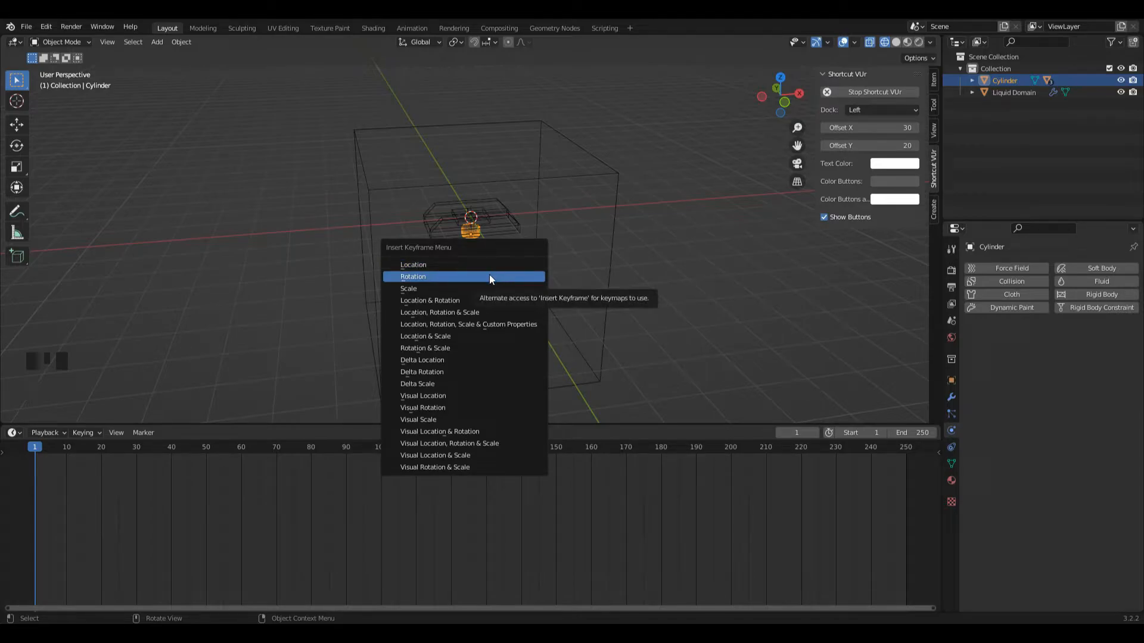
left_click(490, 277)
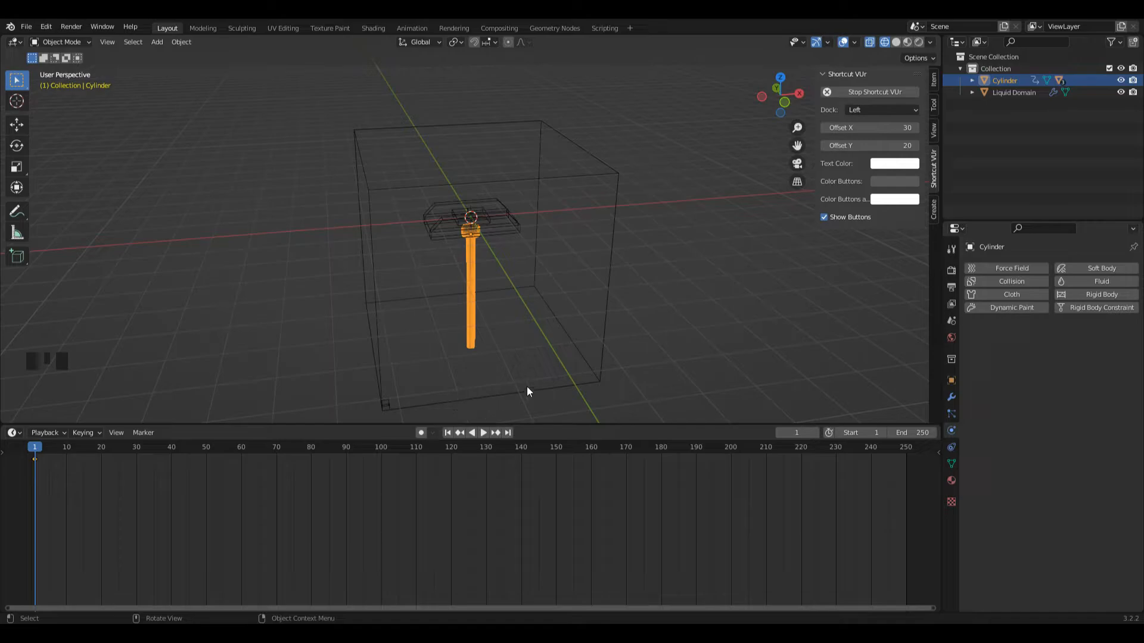
Rotate the cylinder 180° about Z at frame 120 and insert a rotation keyframe there.
left_click(452, 452)
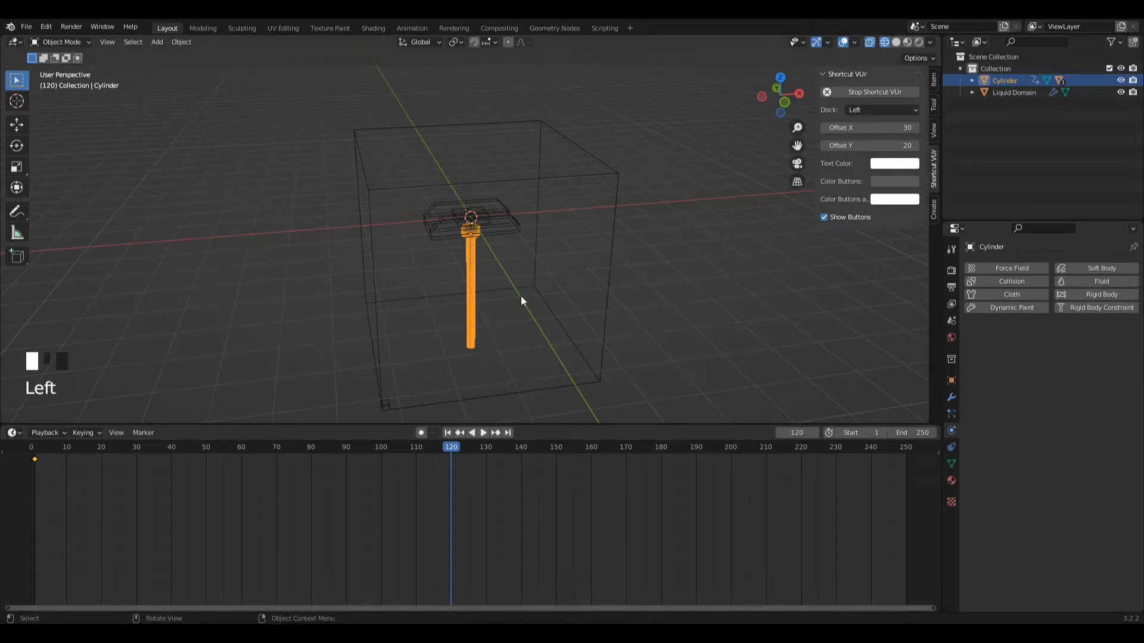
key("r")
key("z")
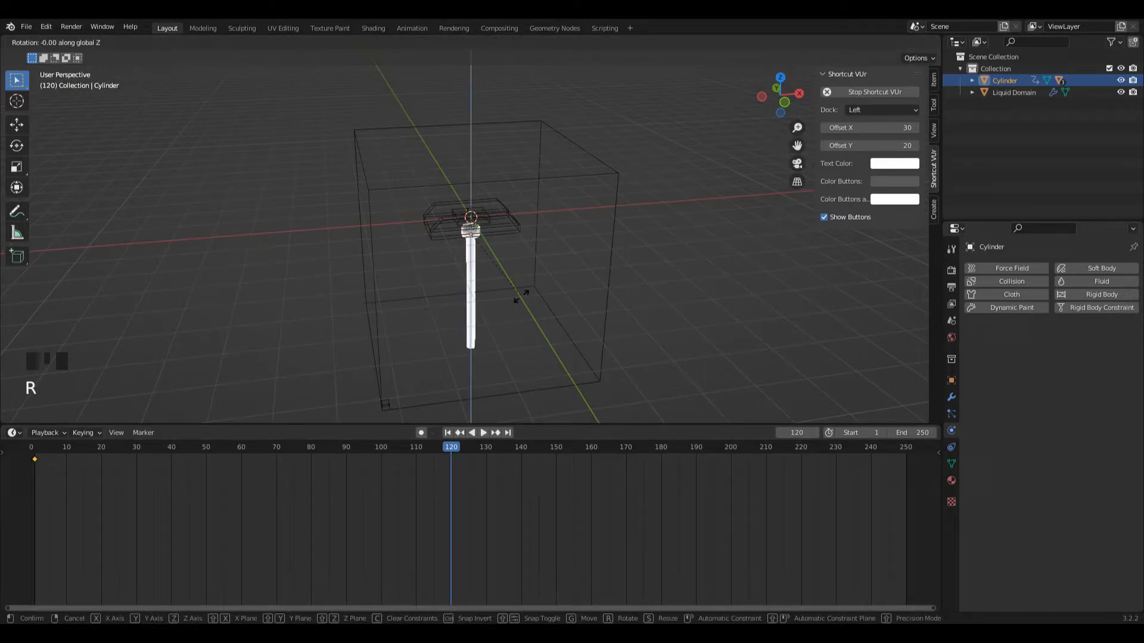
type("1")
type("80")
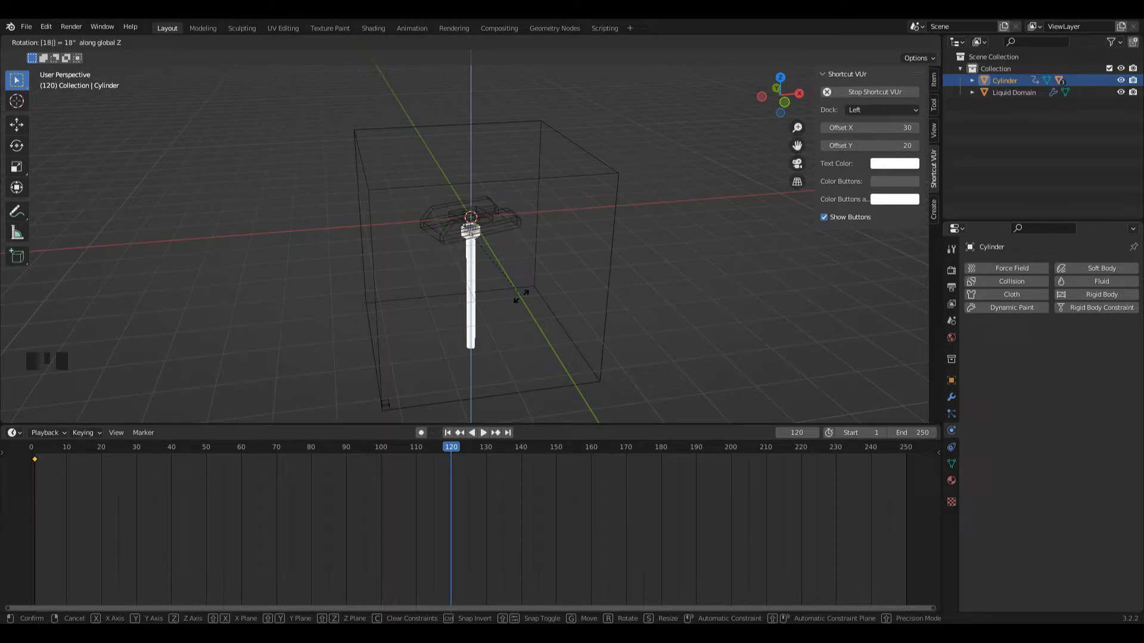
key("Return")
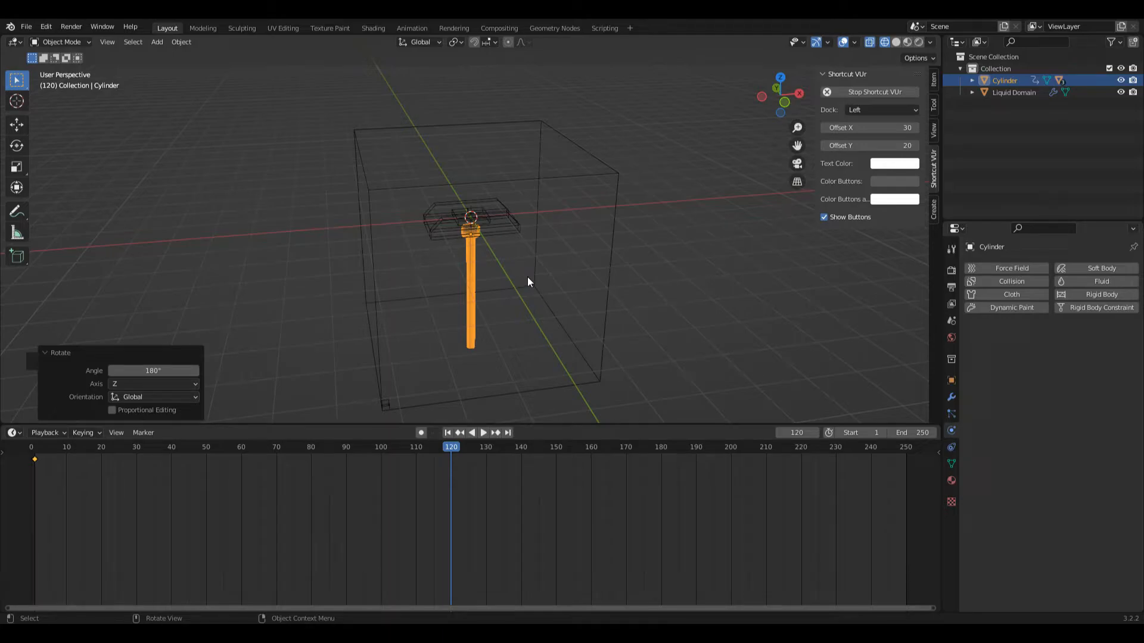
key("i")
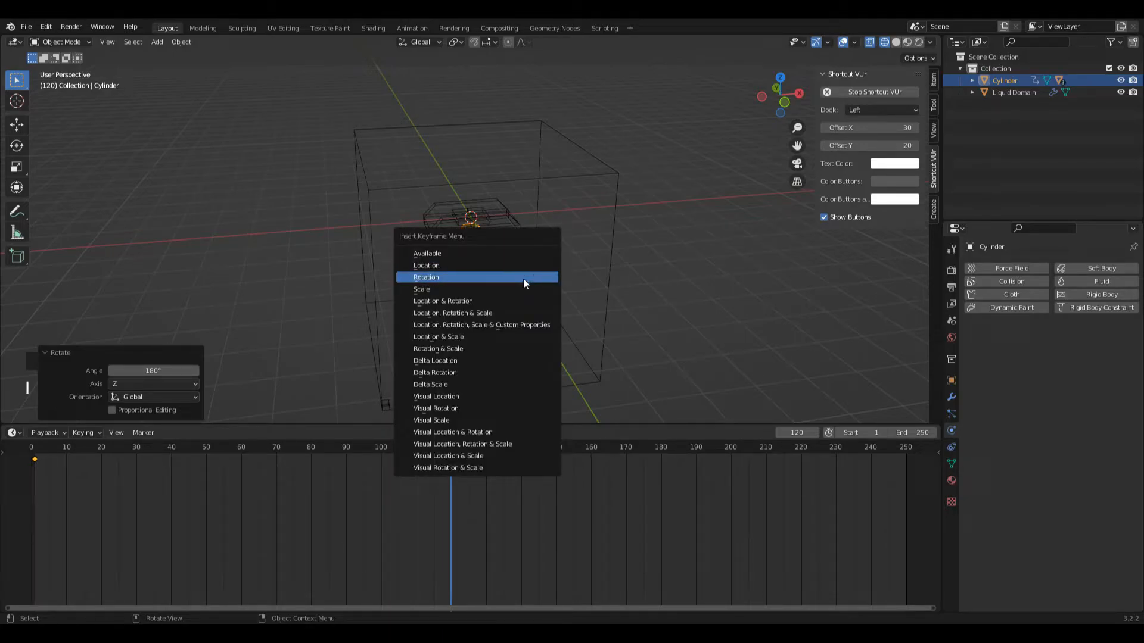
left_click(521, 278)
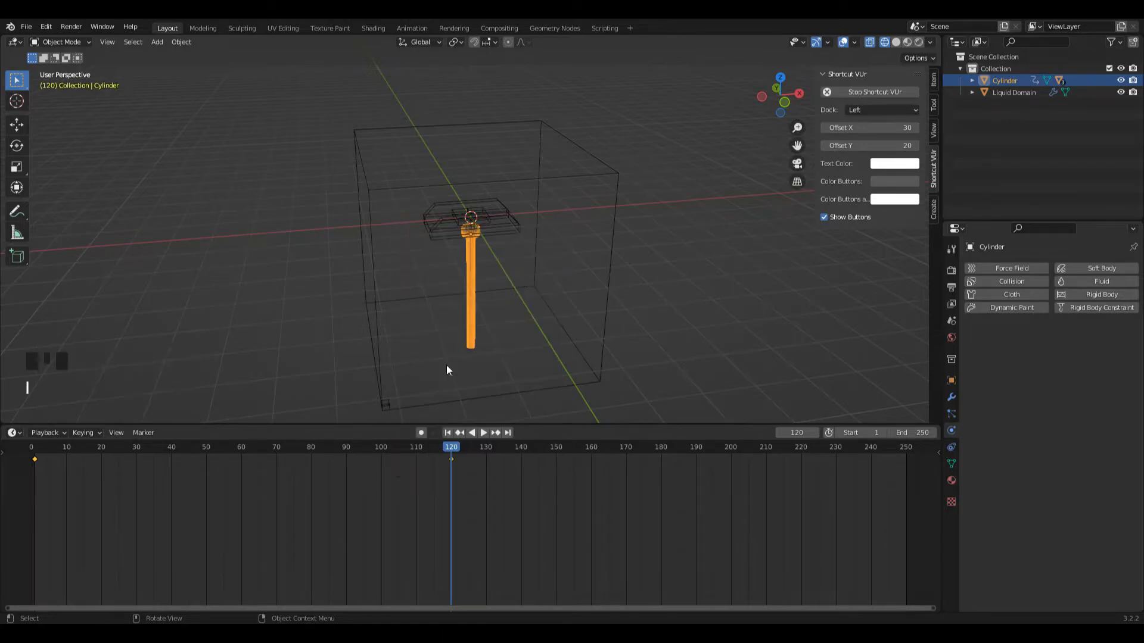
Set the scene's frame rate to 30 fps and return the playhead to frame 1.
left_click(951, 271)
left_click(952, 288)
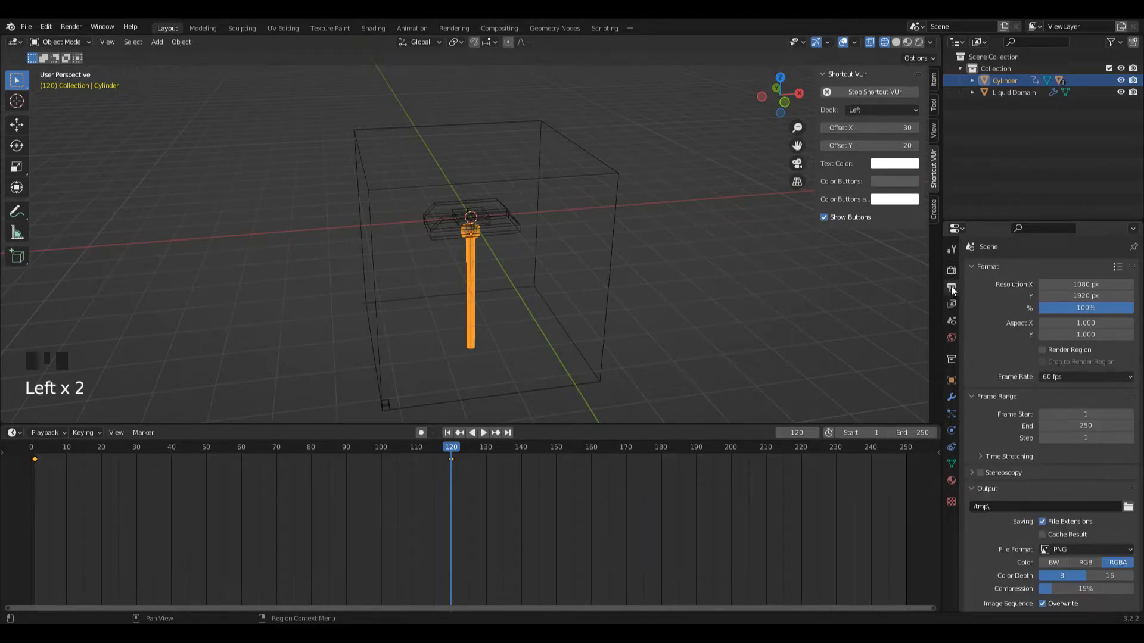
left_click(1057, 377)
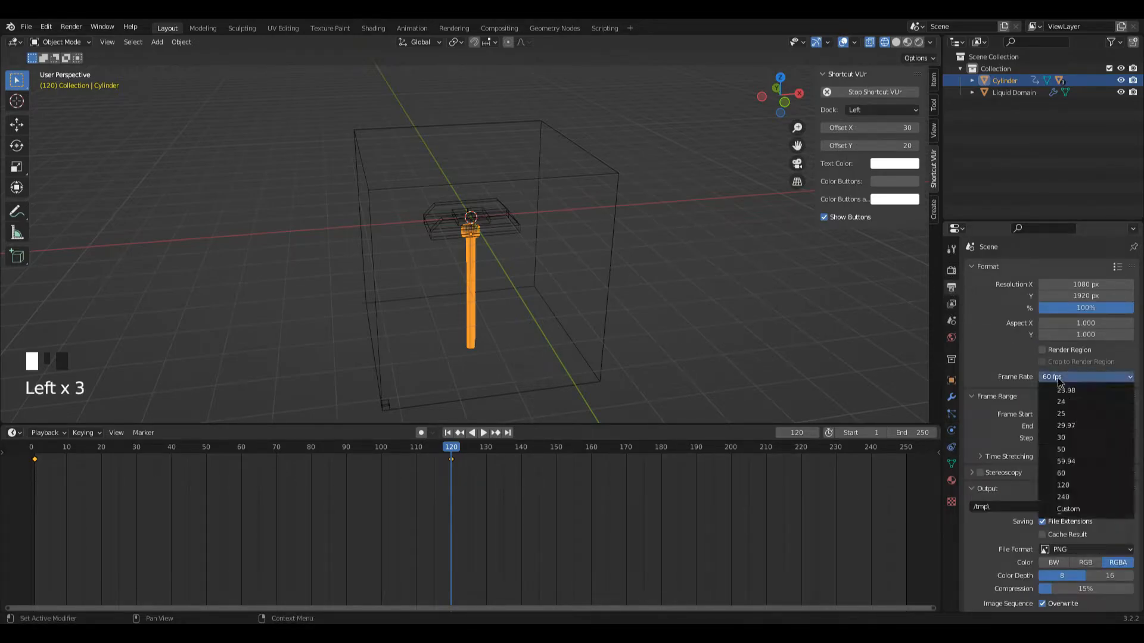
left_click(1077, 441)
left_click_drag(870, 446, 34, 446)
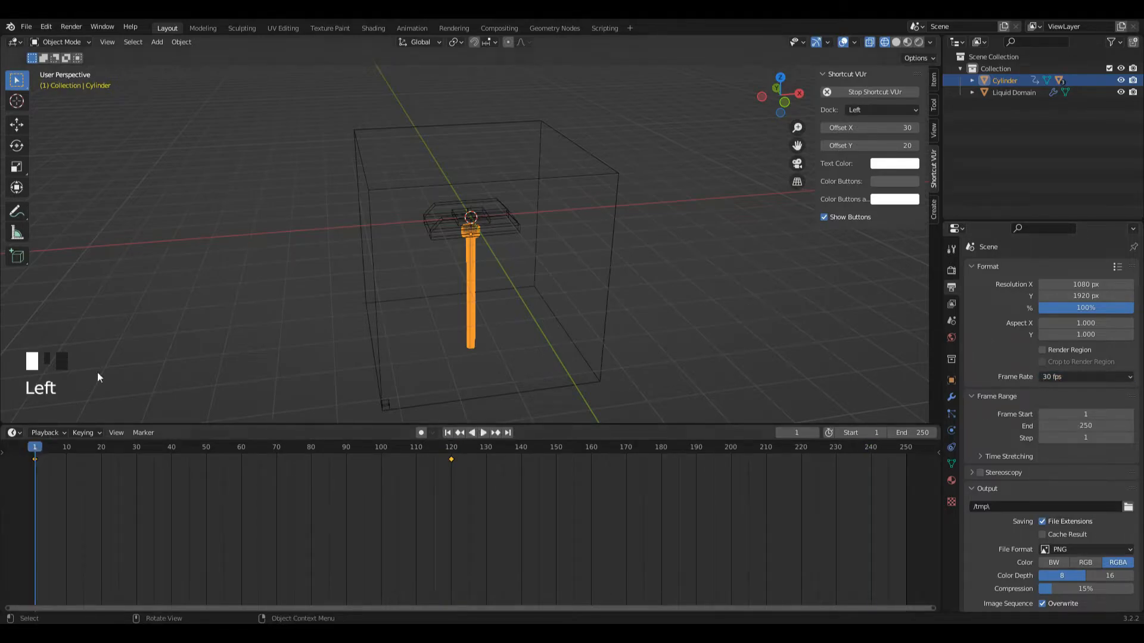
Play the animation to check the cylinder's rotation and move the playhead to frame 240.
key("space")
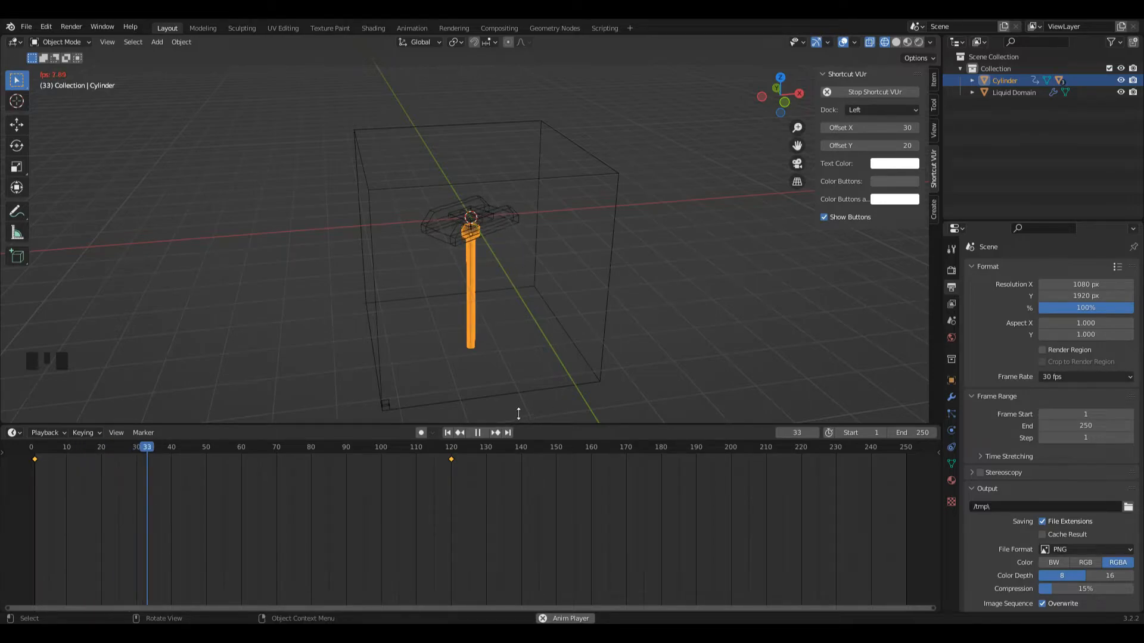
key("space")
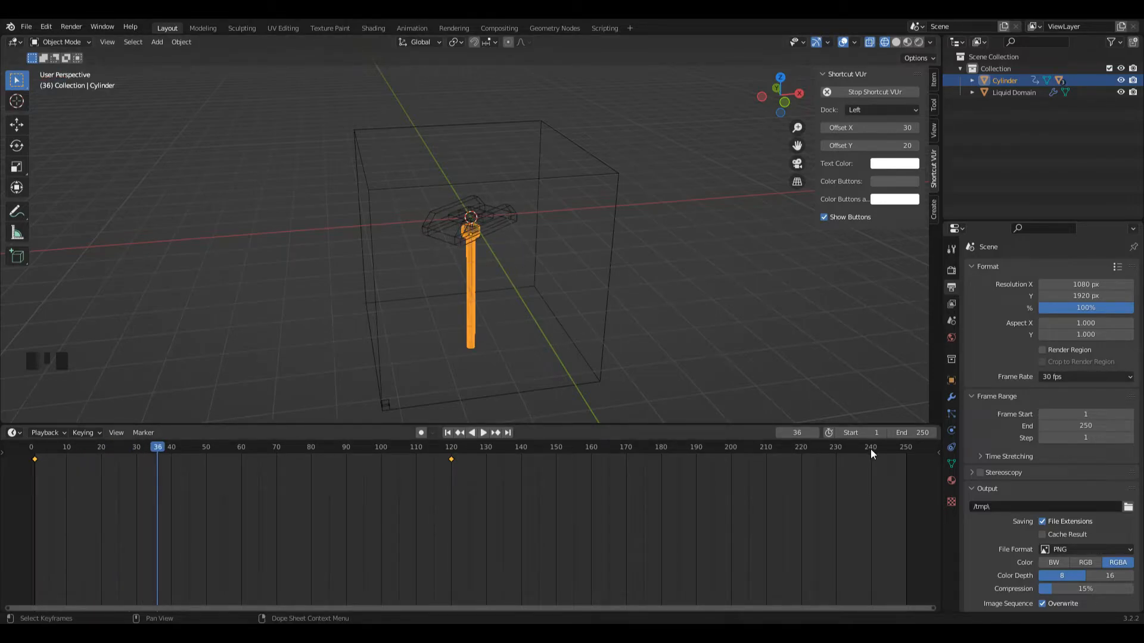
left_click(870, 449)
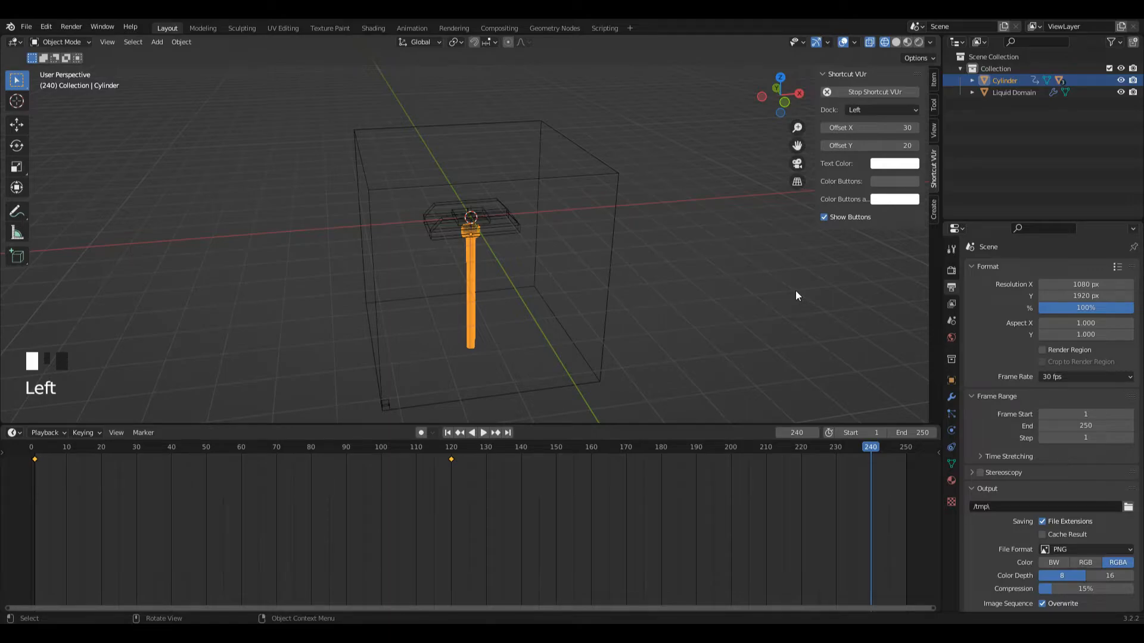
type("rz1")
type("80")
key("Return")
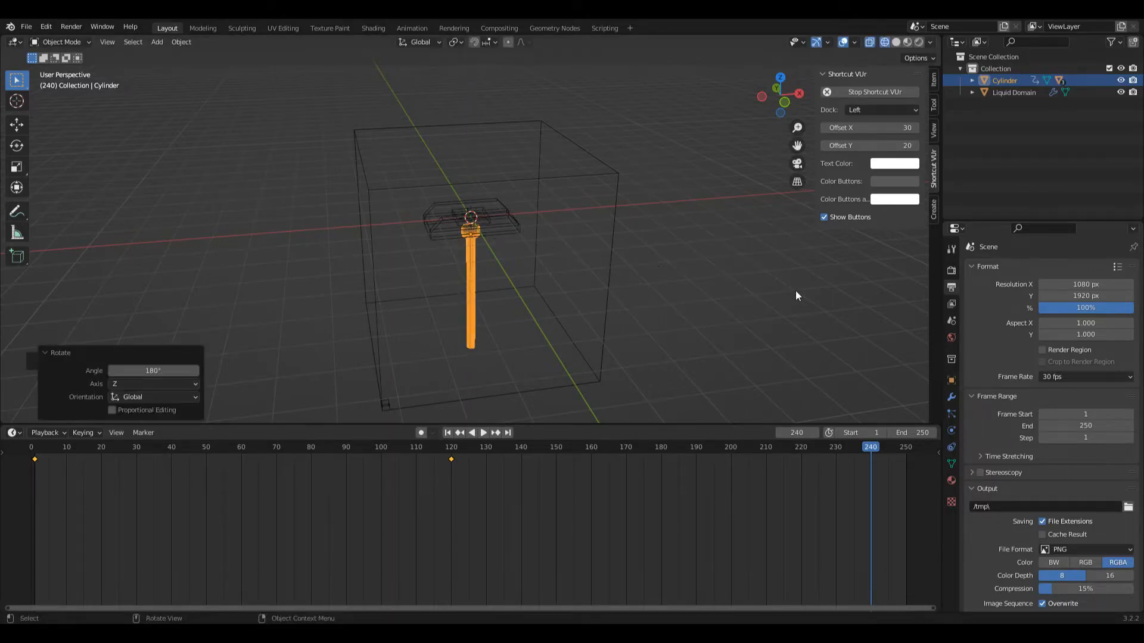
key("ctrl+z")
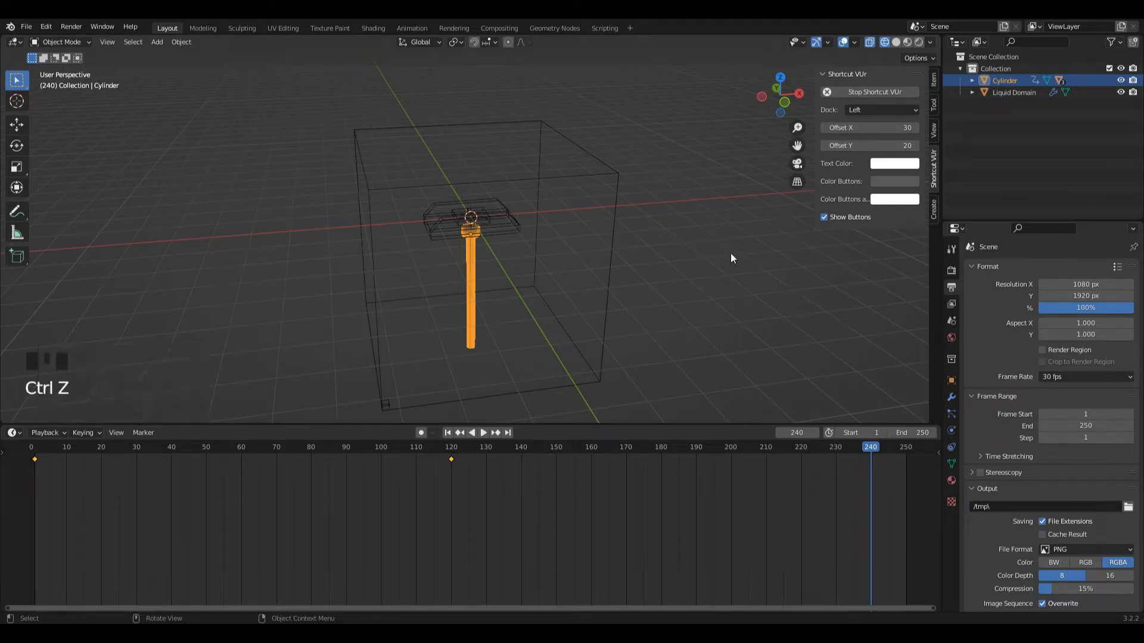
Insert a rotation keyframe for the cylinder at frame 240 and set the scene's end frame to 360.
key("i")
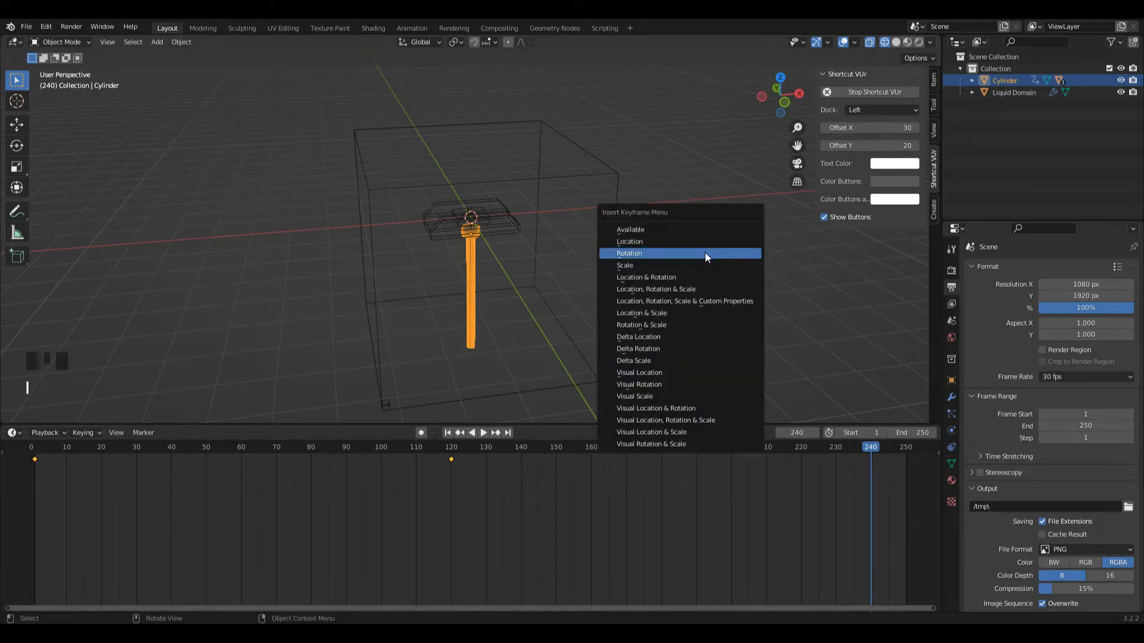
left_click(706, 253)
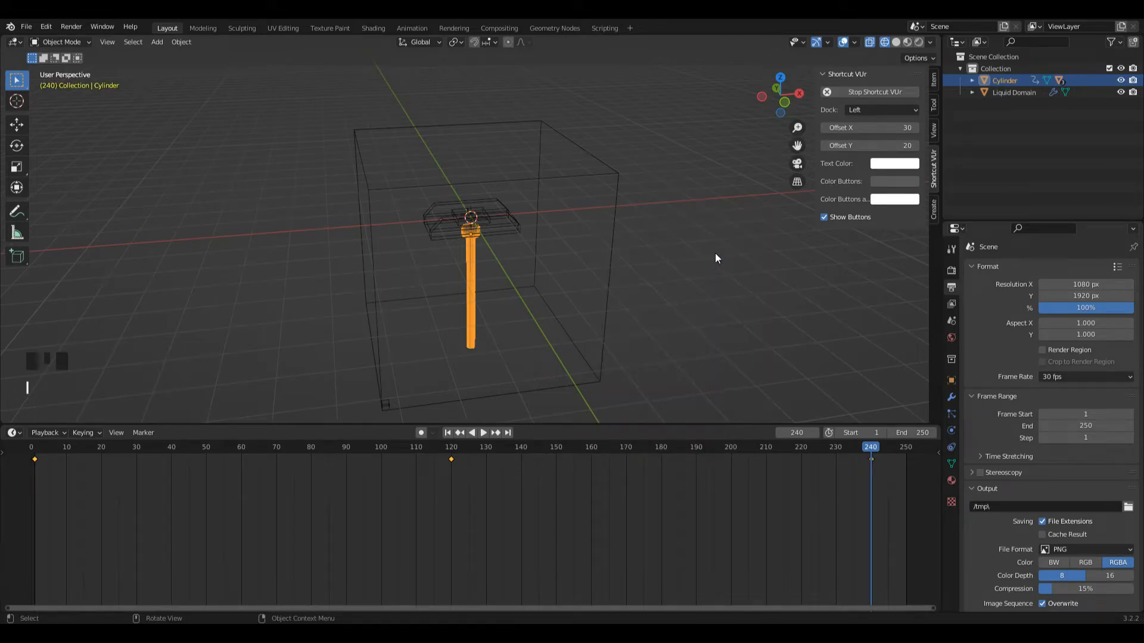
left_click(917, 433)
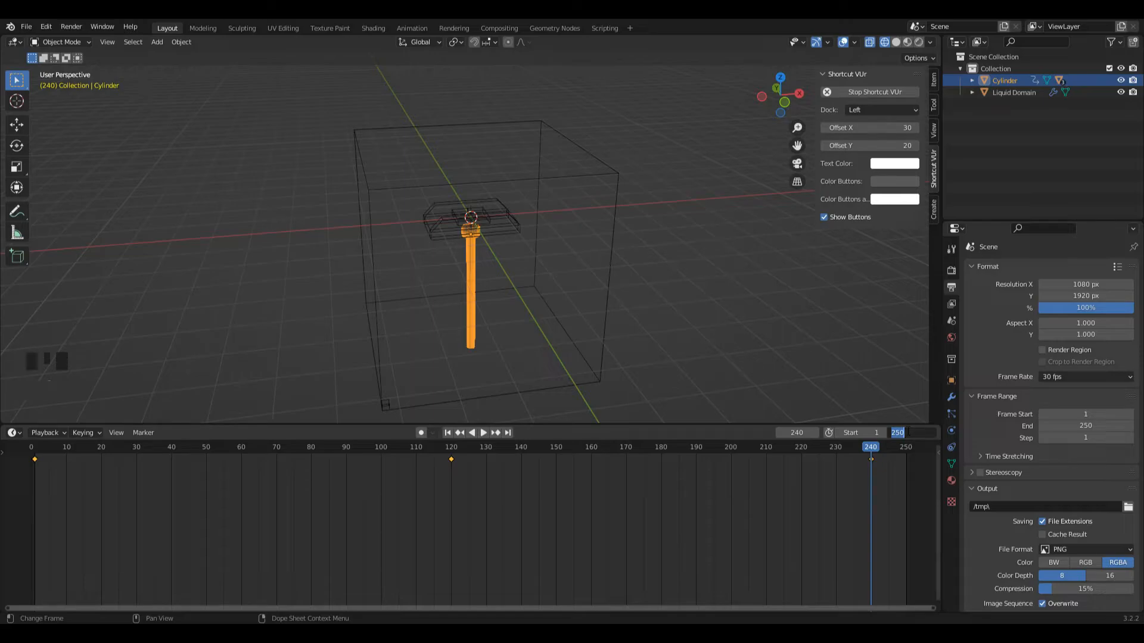
type("360")
key("Return")
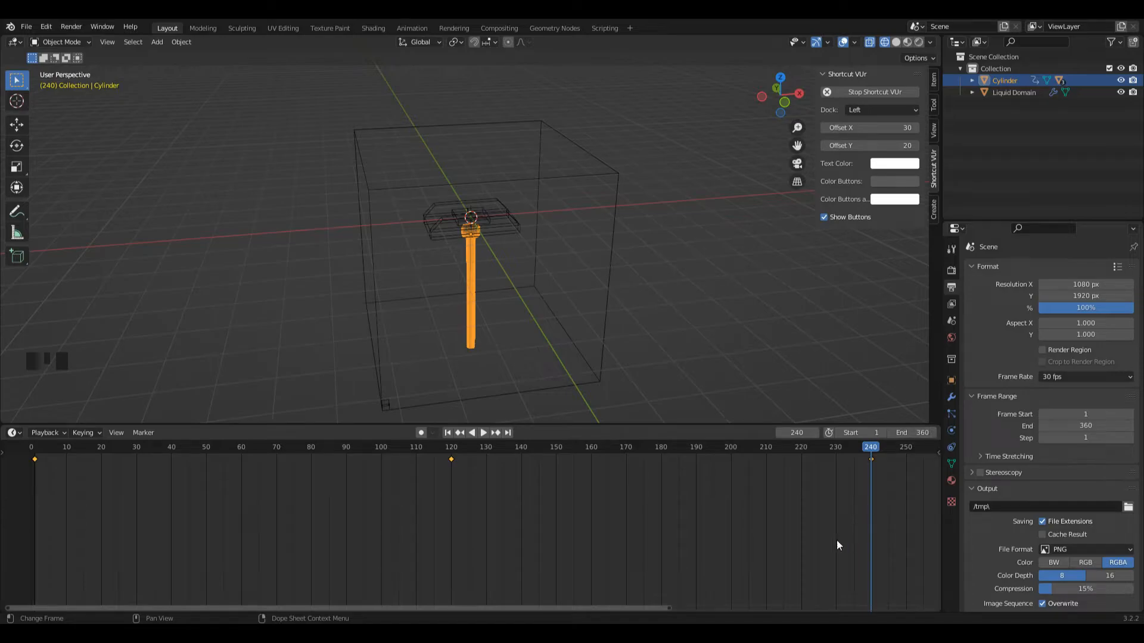
Rotate the cylinder 180° about Z at frame 360 and insert a rotation keyframe there.
left_click_drag(634, 608, 923, 609)
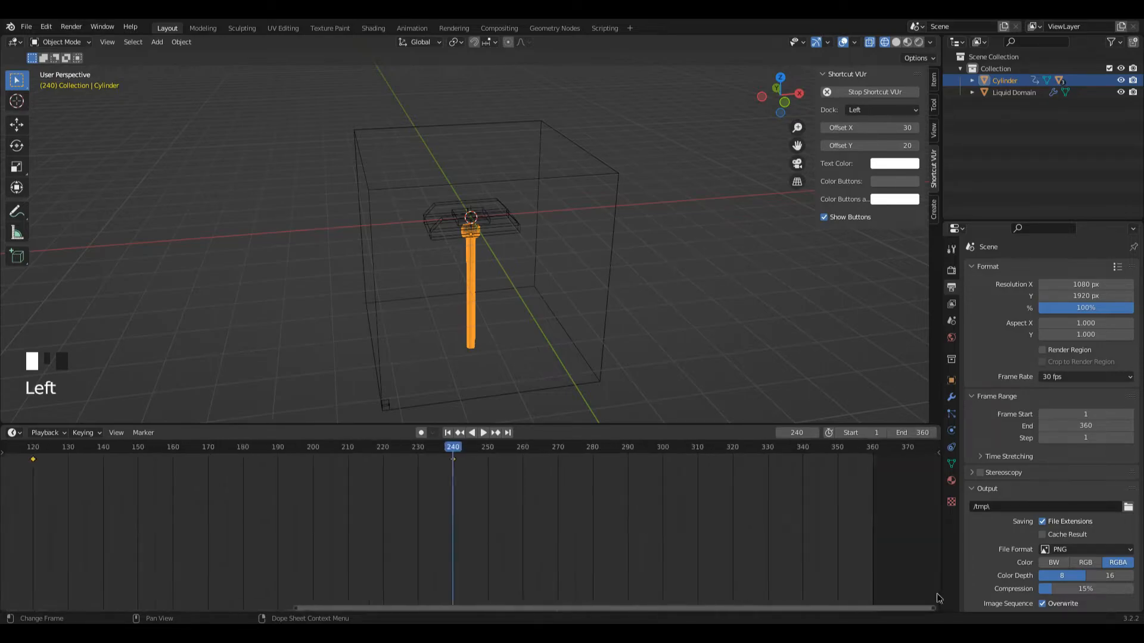
left_click(874, 447)
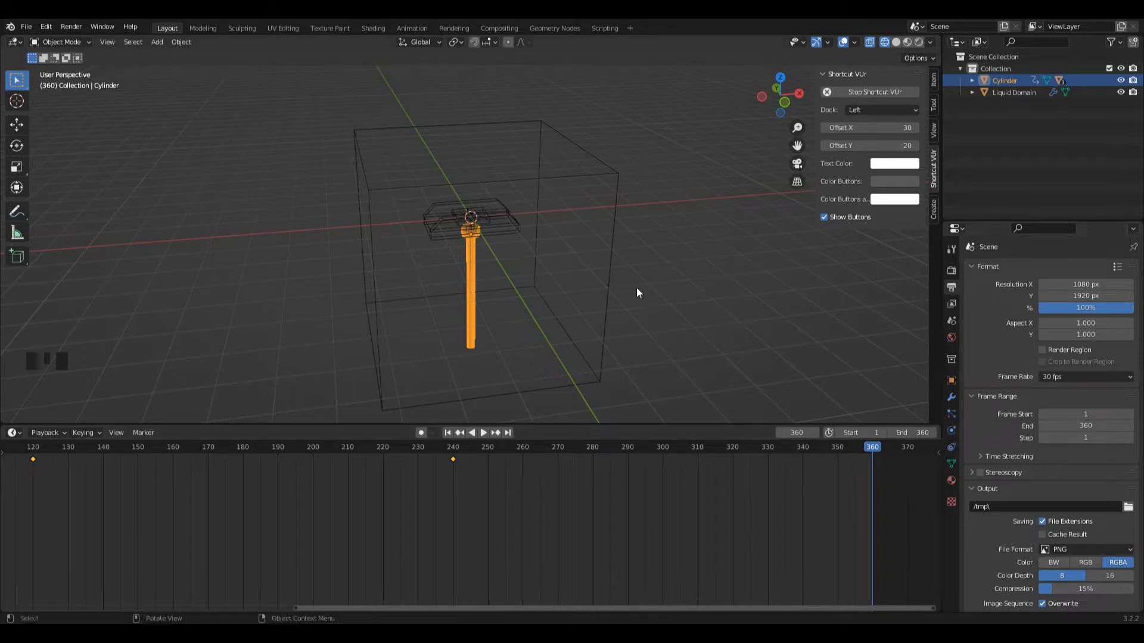
key("i")
type("rz180")
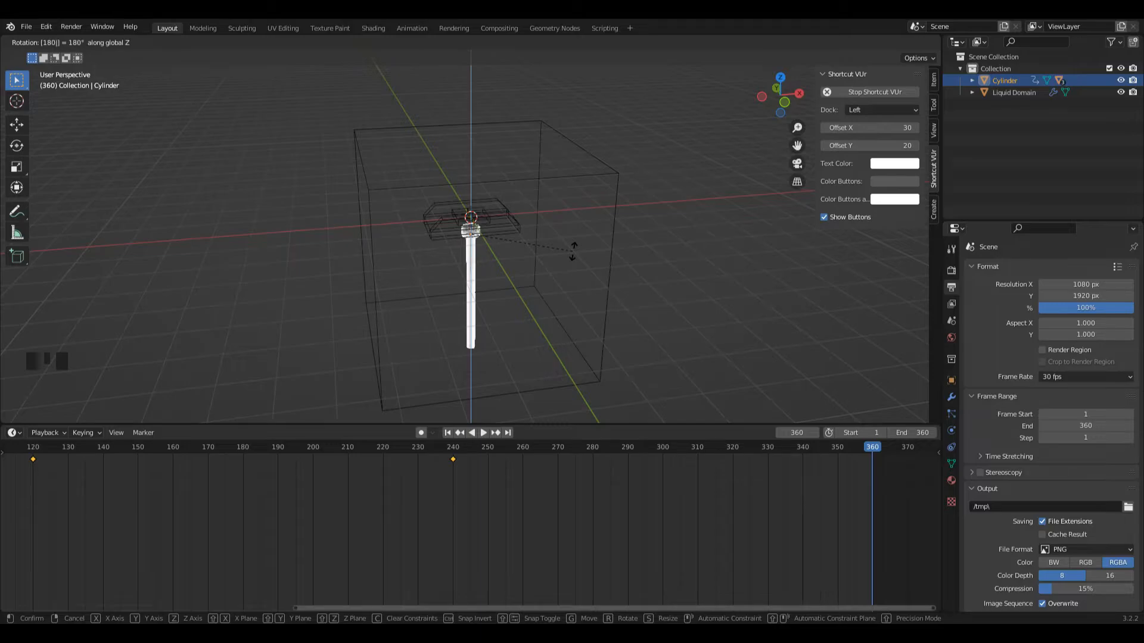
key("Return")
key("i")
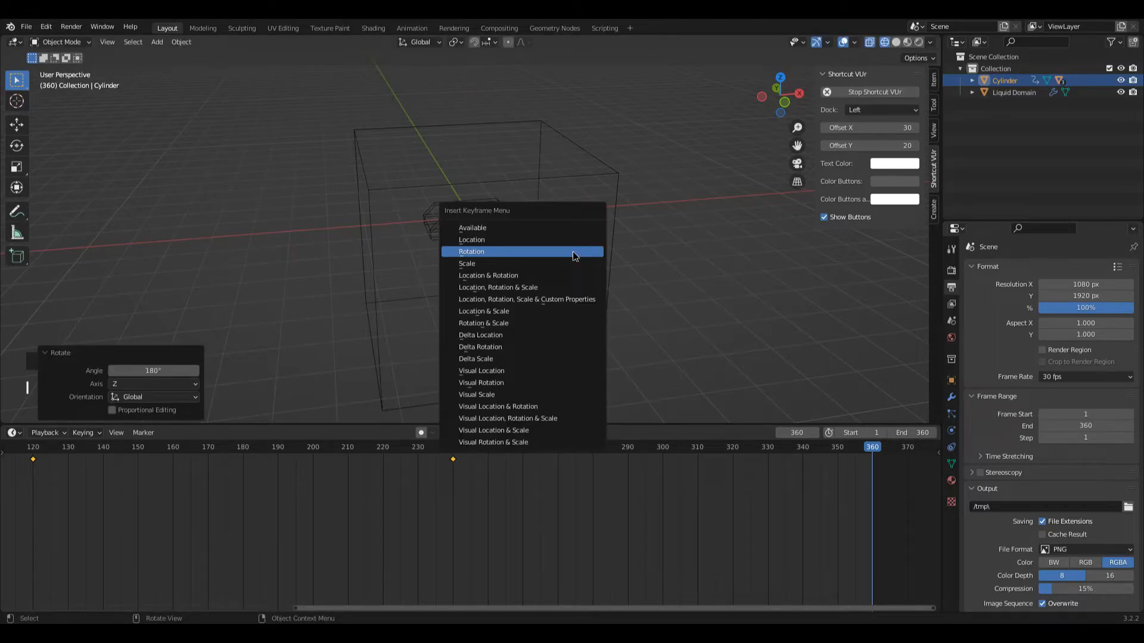
left_click(573, 252)
Play the animation to check the keyframed rotation and return the playhead to frame 1.
left_click_drag(514, 606, 178, 599)
left_click(69, 446)
key("space")
key("space")
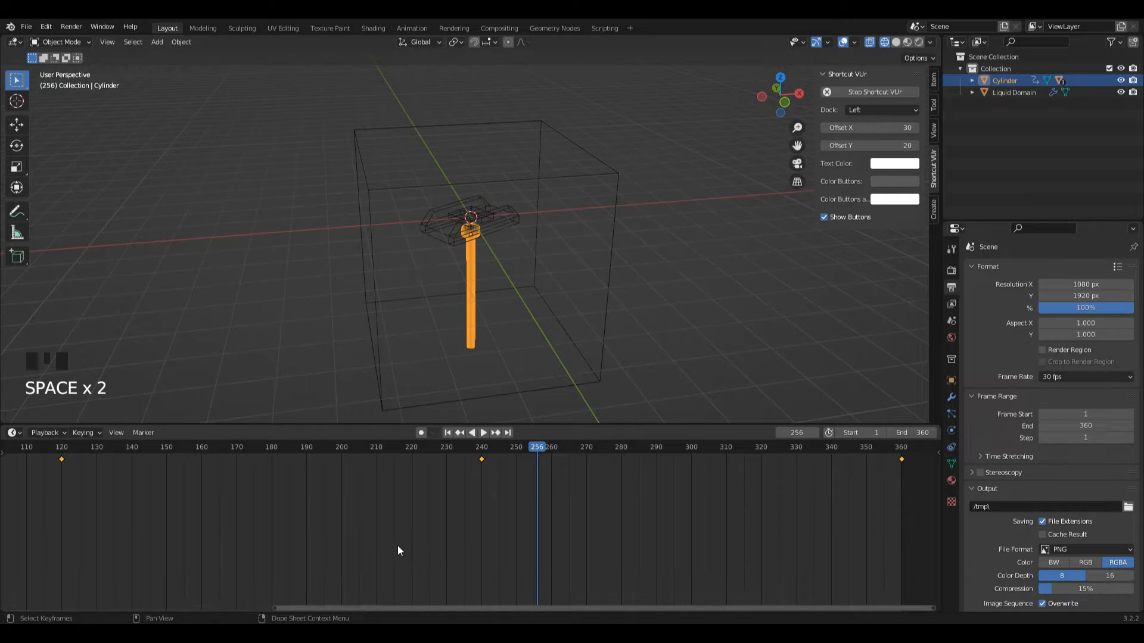
left_click_drag(409, 607, 62, 609)
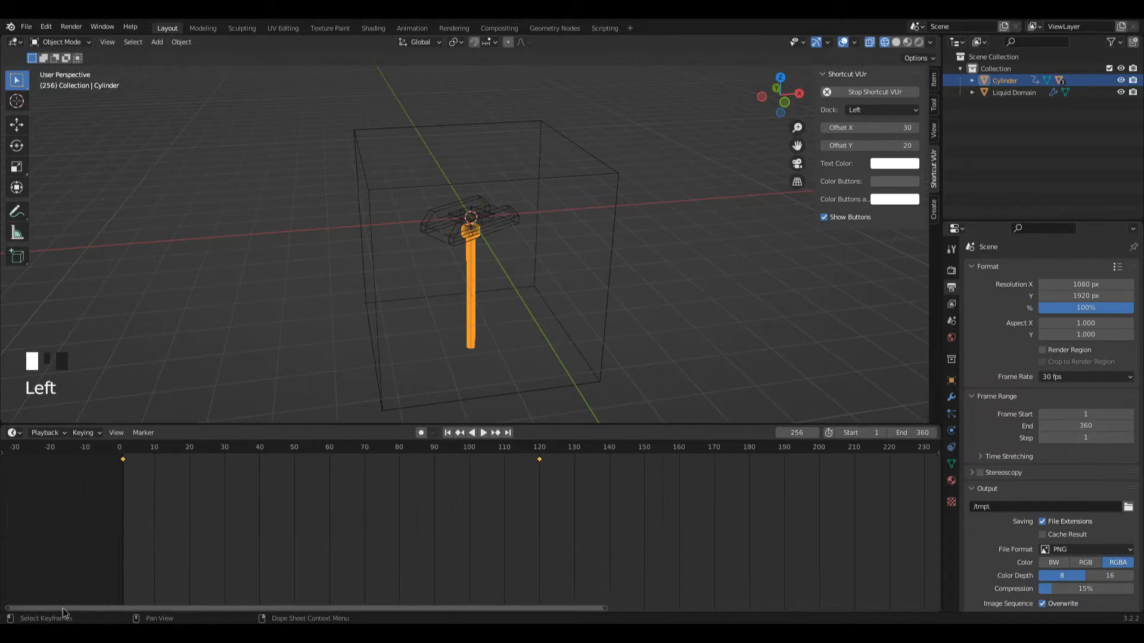
key("shift+Left")
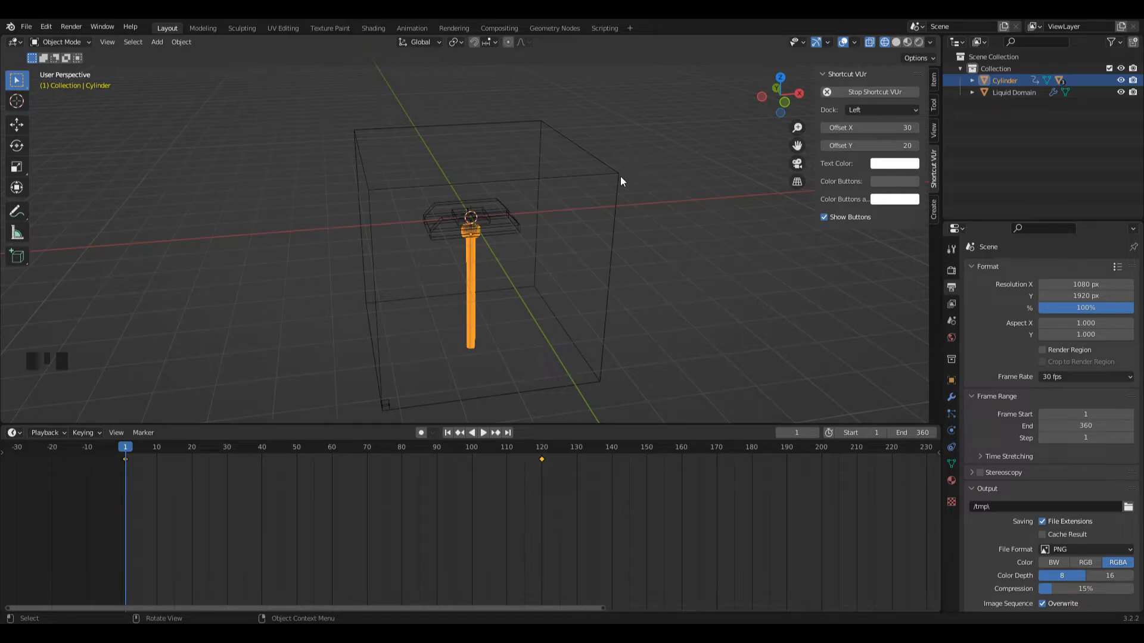
Set the liquid domain's resolution divisions to 128 in its fluid physics settings.
left_click(614, 176)
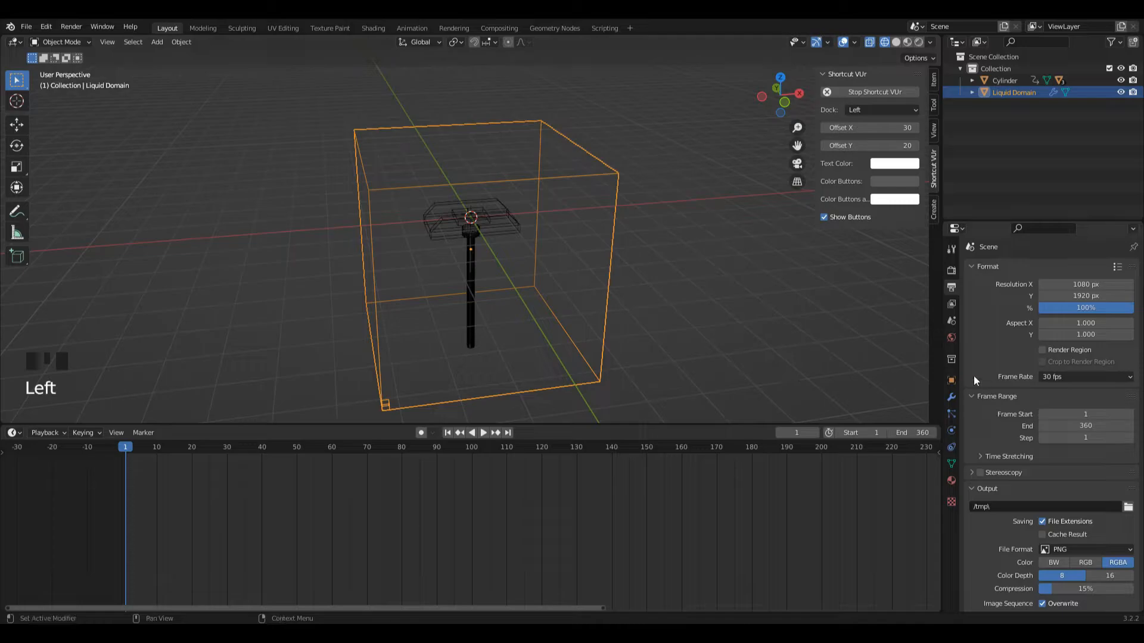
left_click(952, 430)
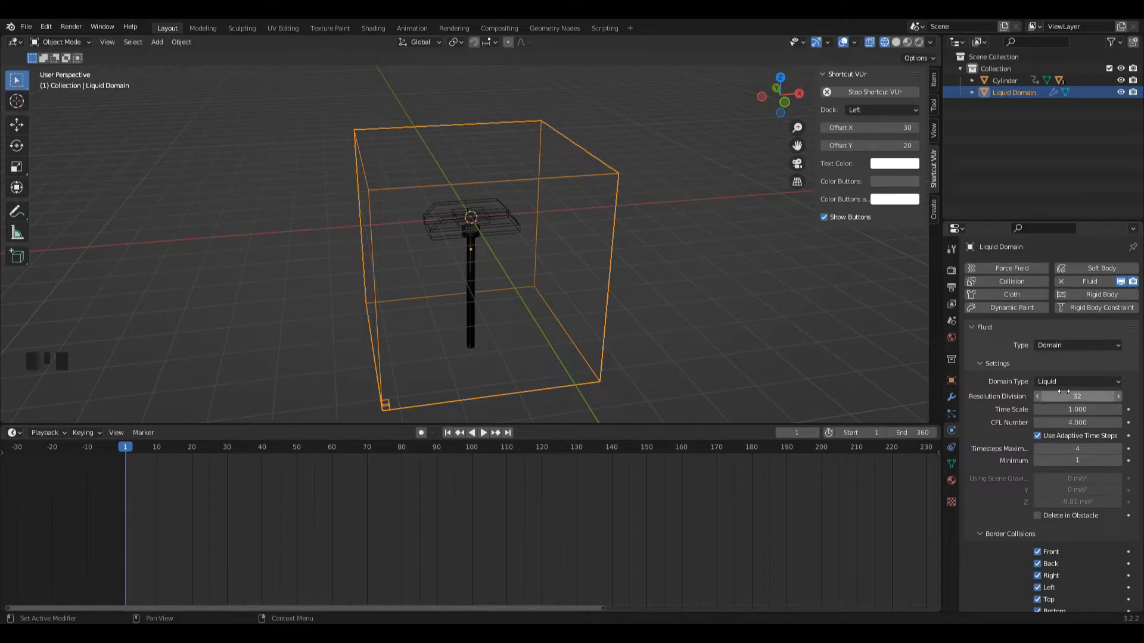
left_click_drag(780, 87, 840, 95)
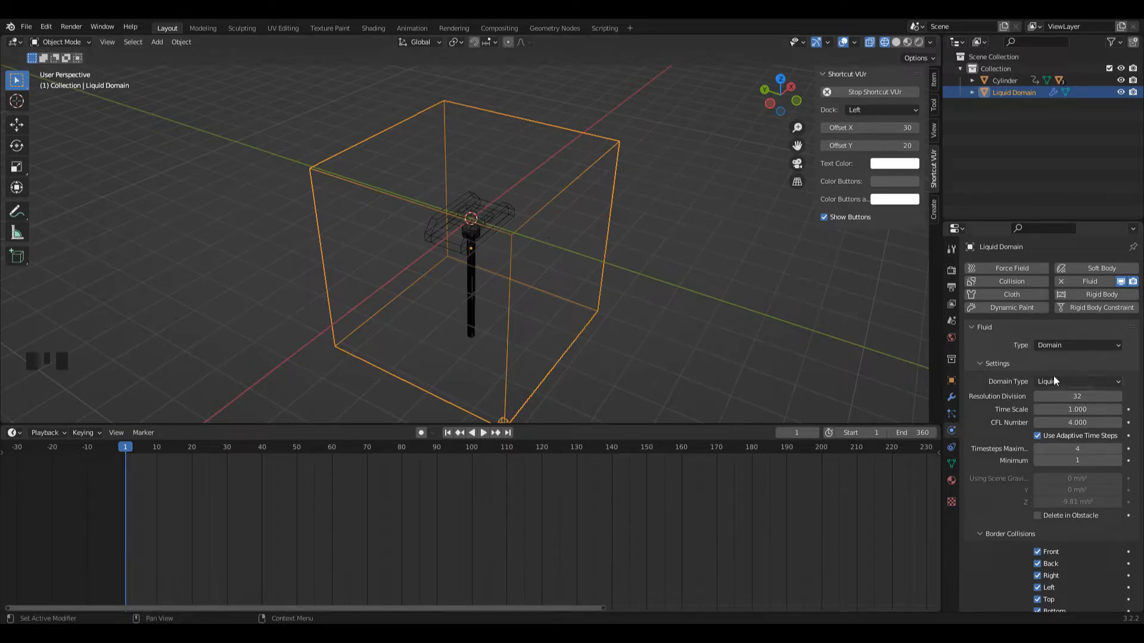
left_click(1073, 396)
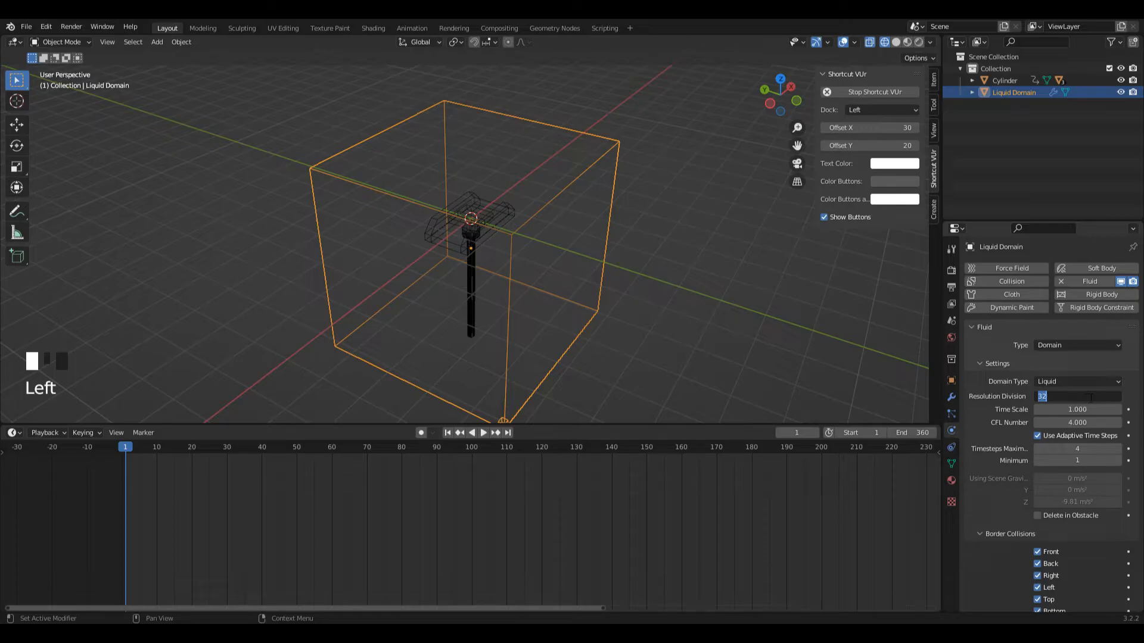
type("128")
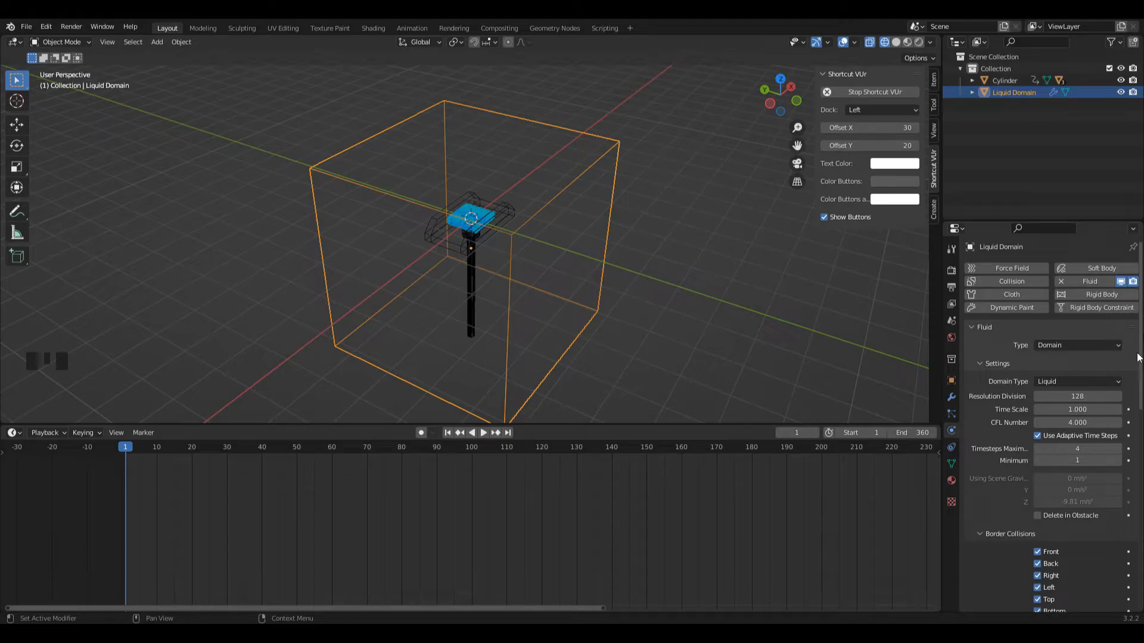
Enable Diffusion and Mesh in the liquid domain's fluid settings and expand the mesh settings.
left_click_drag(1141, 336, 1142, 491)
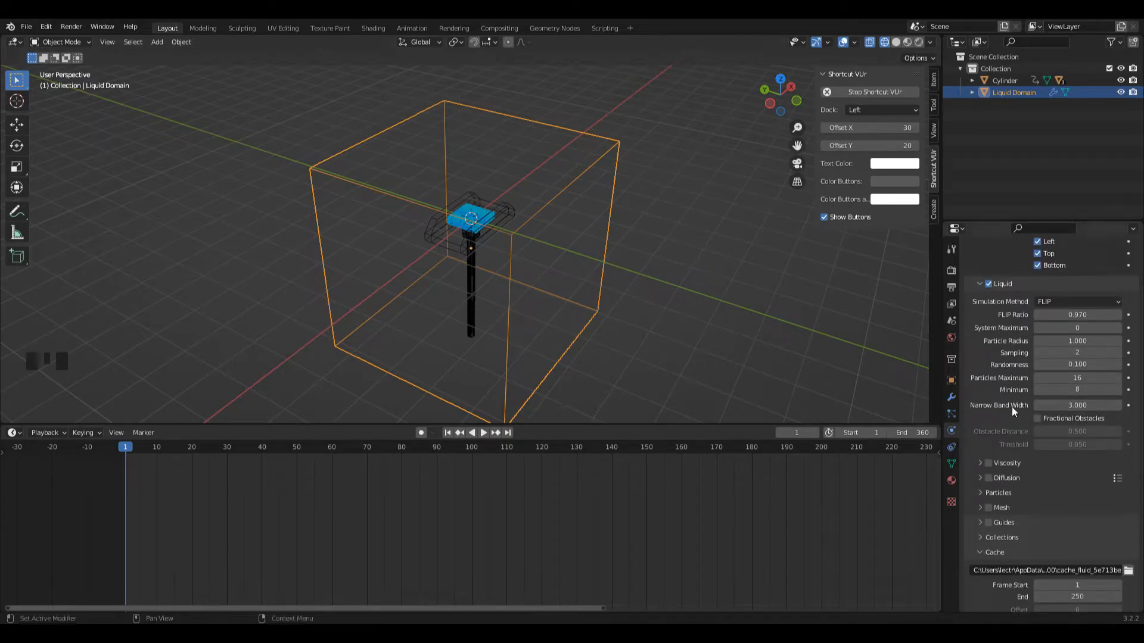
left_click(988, 478)
scroll(1108, 485, "down", 2)
left_click(1112, 429)
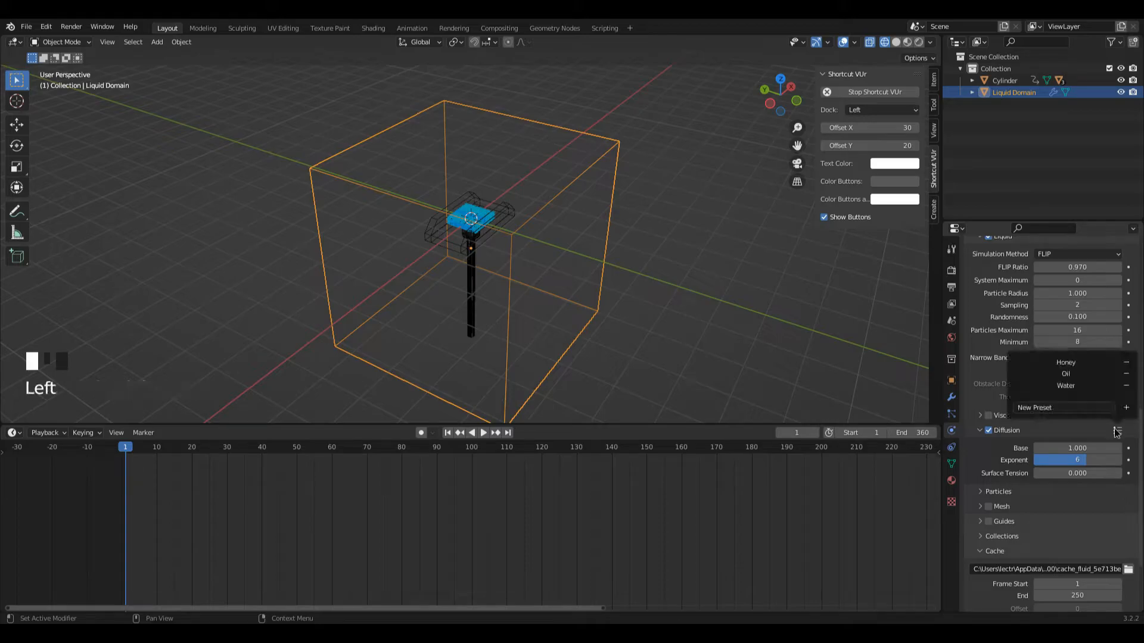
scroll(987, 413, "down", 4)
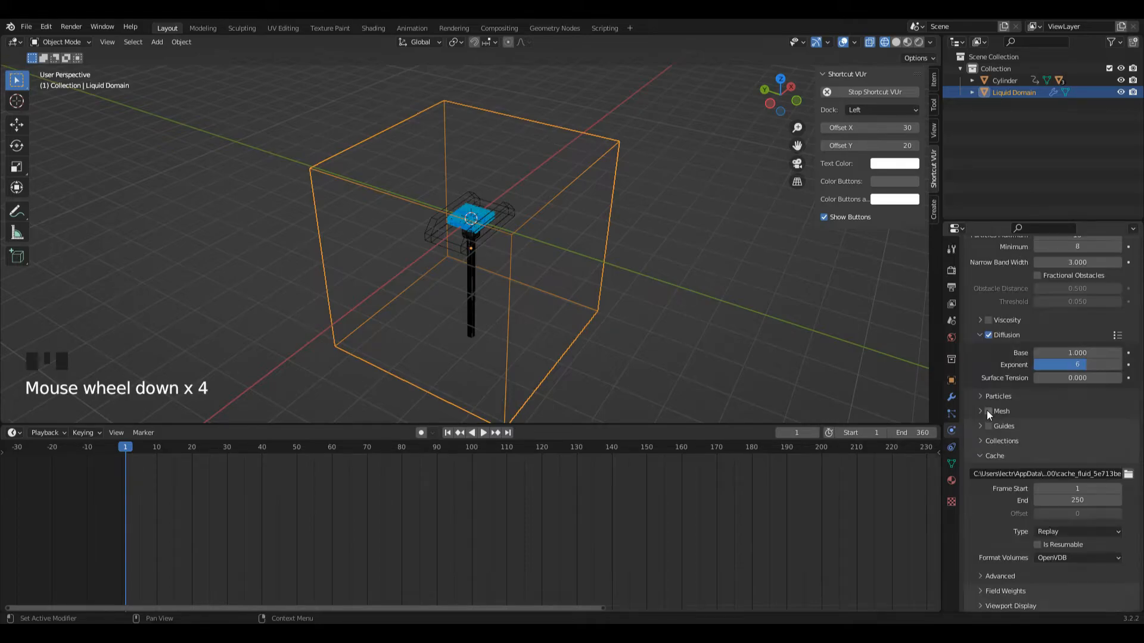
left_click(987, 411)
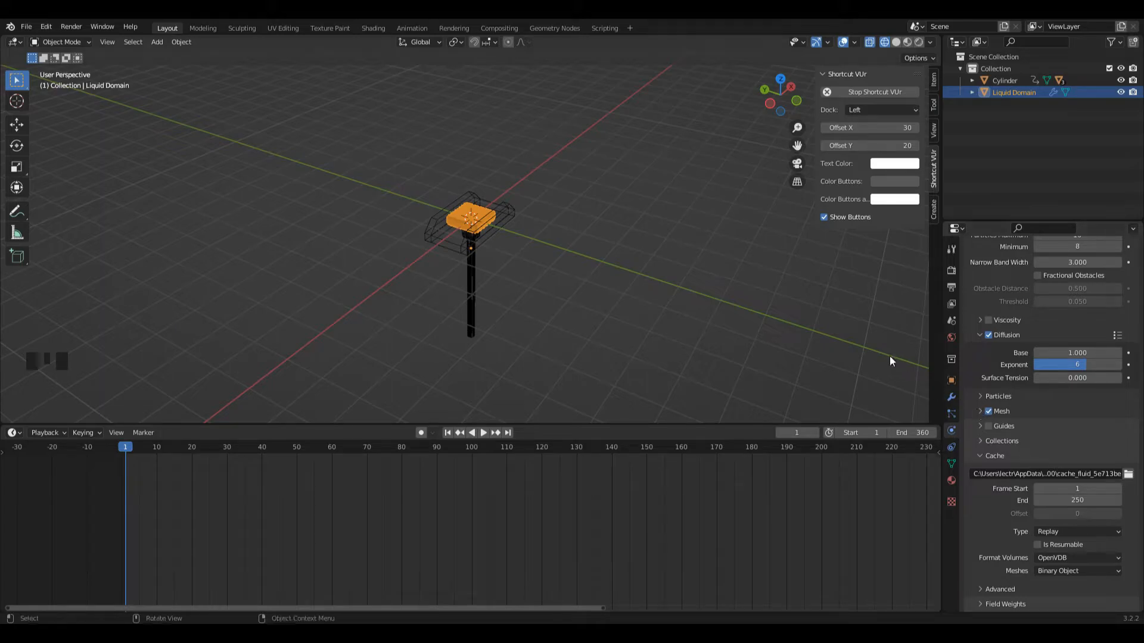
left_click(980, 411)
scroll(1032, 513, "down", 5)
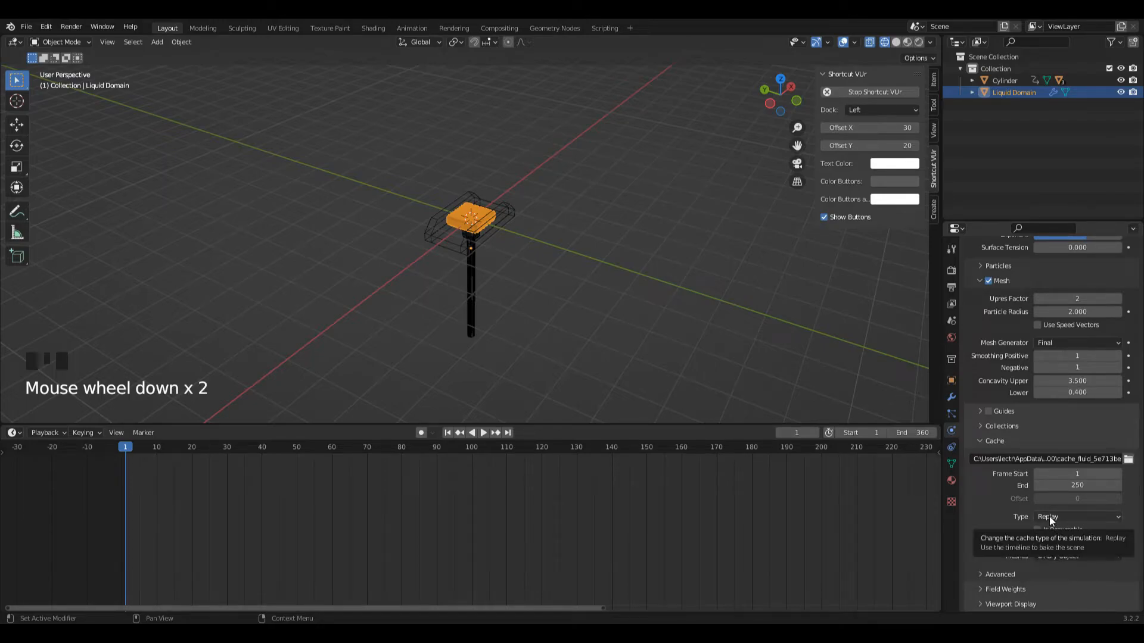
Set the liquid domain's cache type to All, saving the project so the cache can be made resumable.
left_click(1049, 518)
left_click(1052, 557)
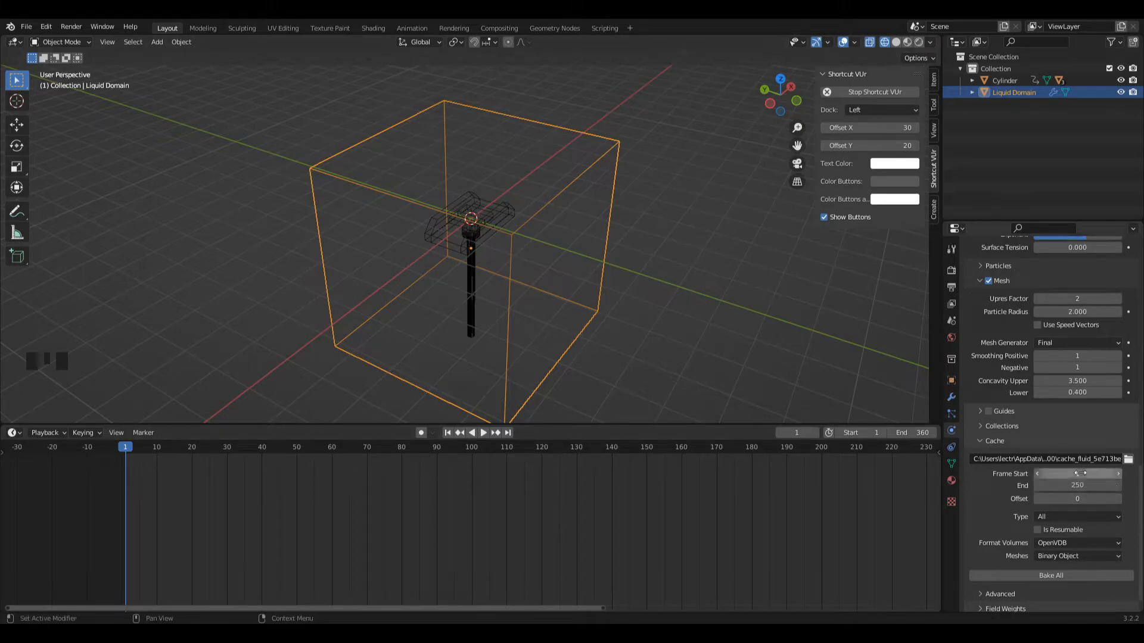
key("ctrl+s")
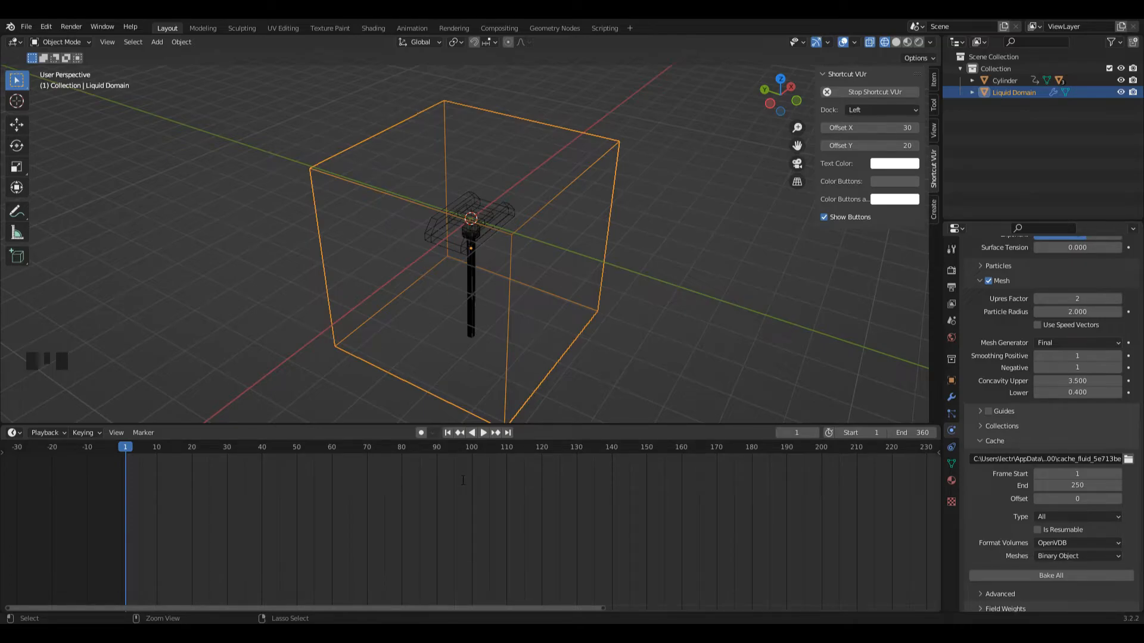
left_click(1037, 530)
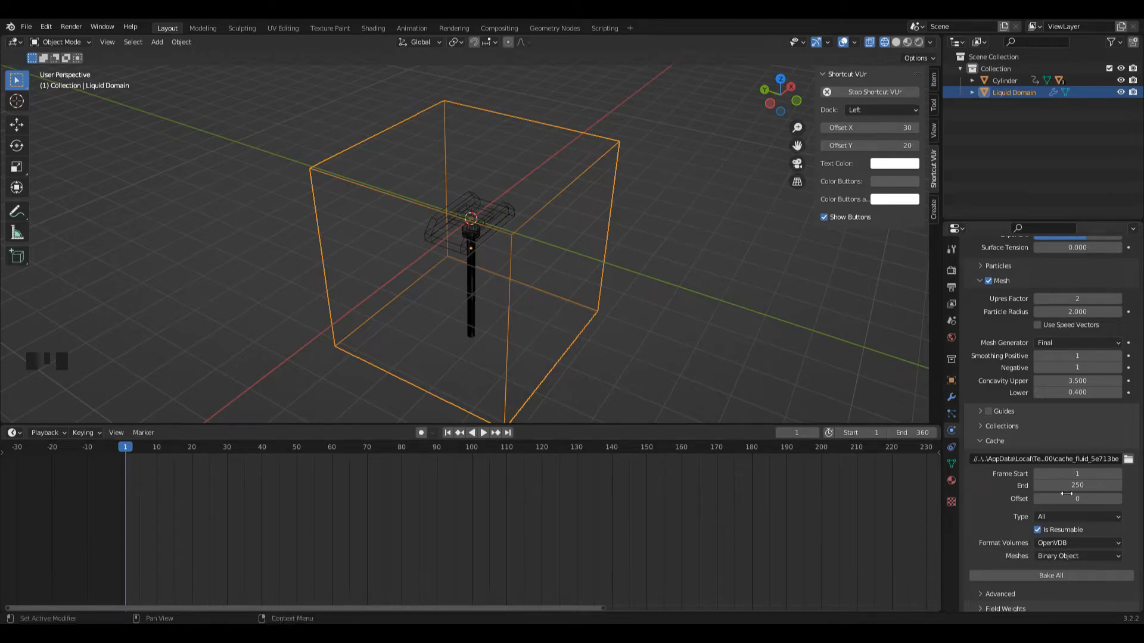
Point the domain's cache to the TutorialFluidBake folder and set the cache end frame to 360.
left_click(1129, 460)
left_click(1078, 485)
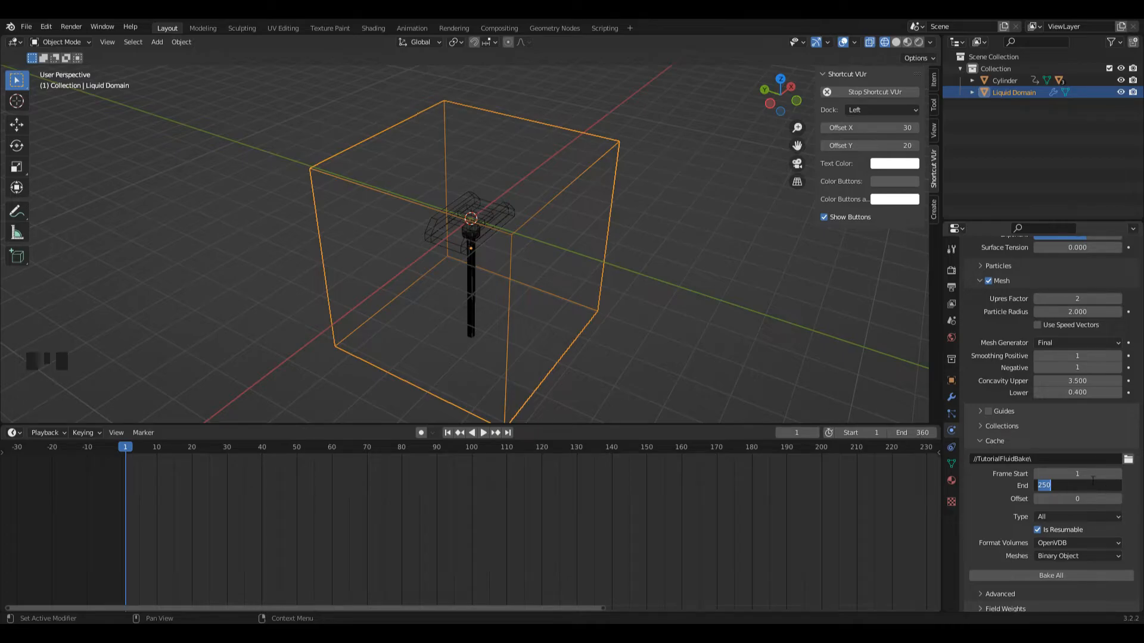
type("360")
key("Return")
Add Fluid physics to the walled slab on top of the cylinder and set its type to Effector.
left_click(468, 245)
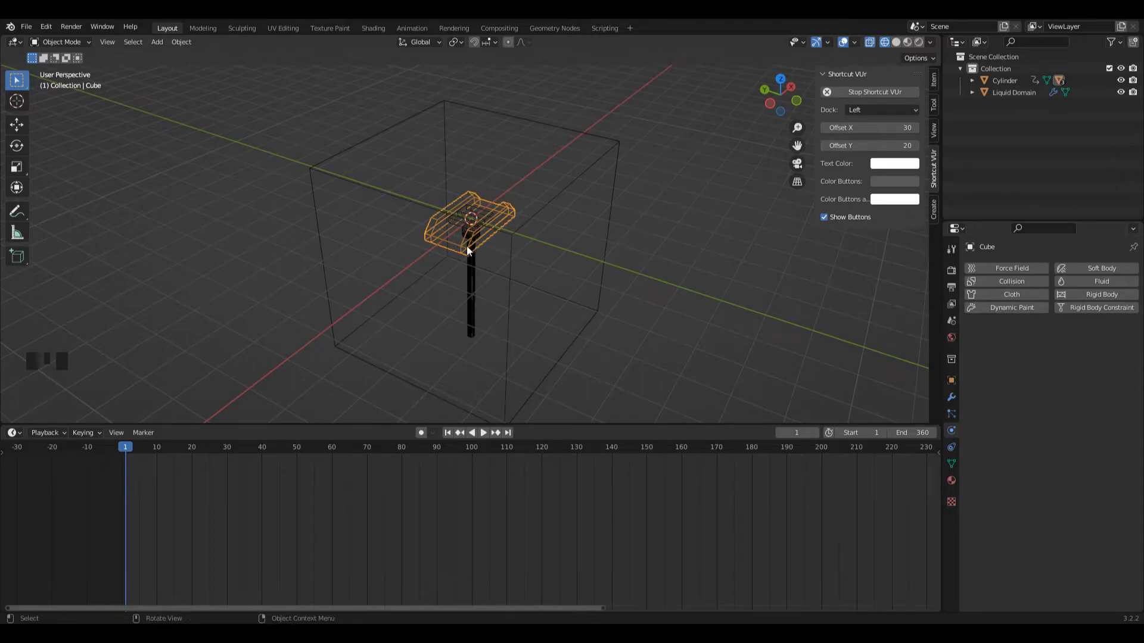
left_click(1089, 282)
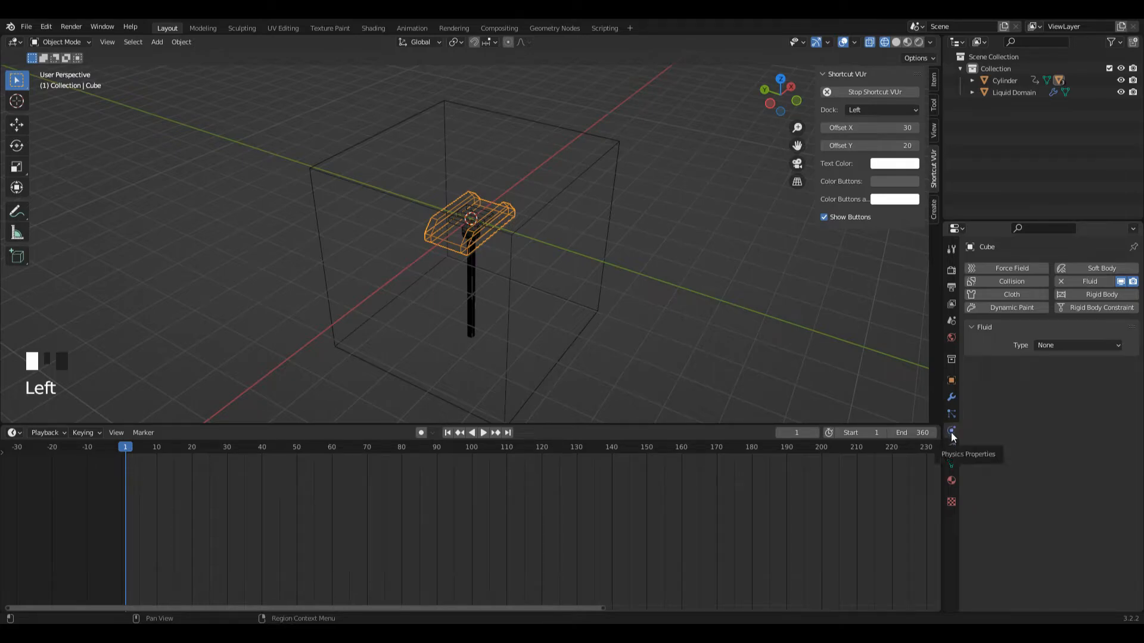
double_click(1044, 347)
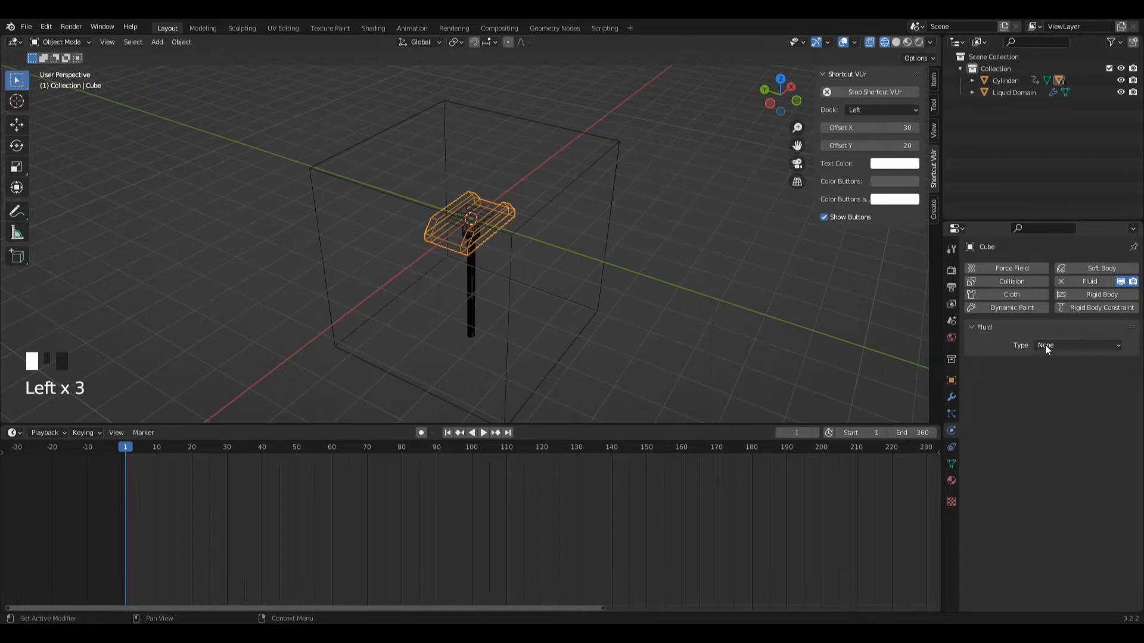
left_click(1044, 345)
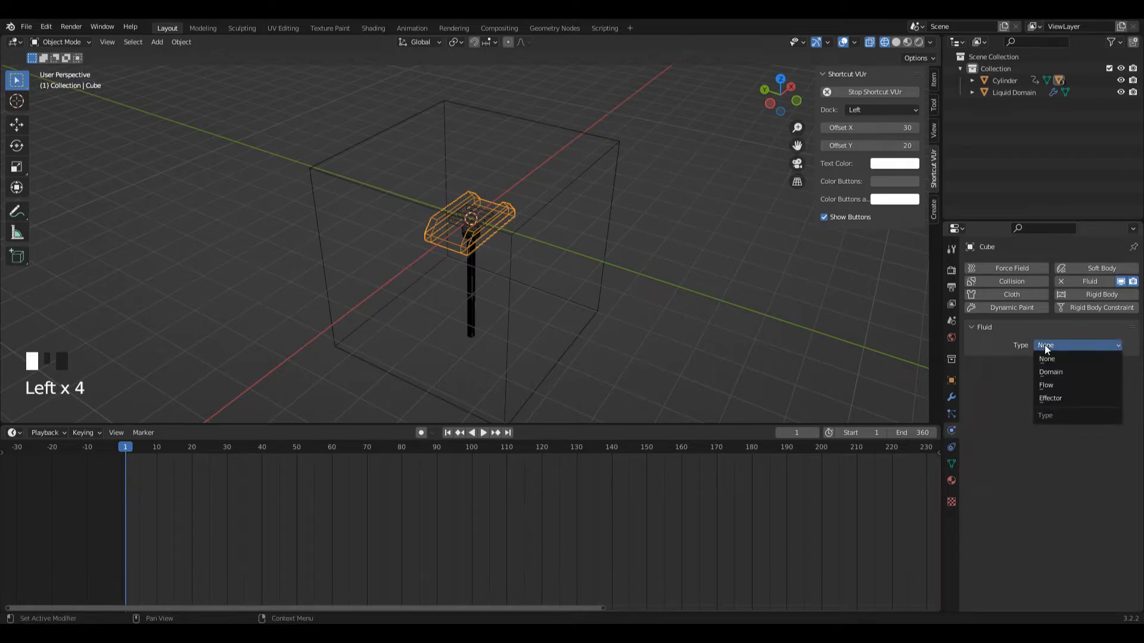
left_click(1057, 398)
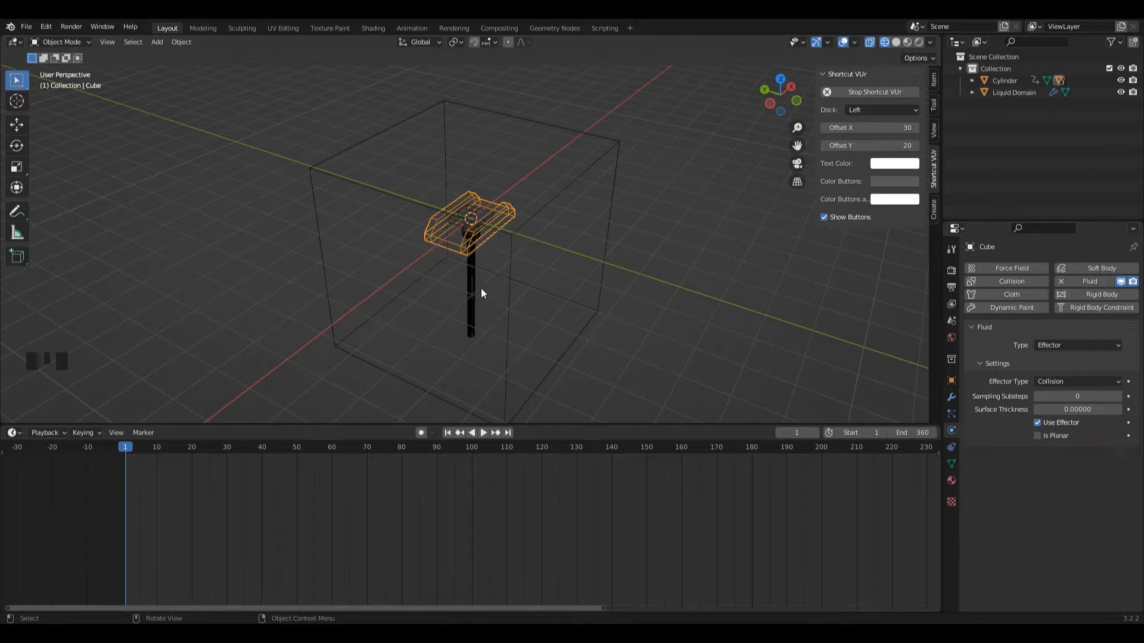
Add Fluid physics to the cylinder and set its type to Effector.
left_click(471, 275)
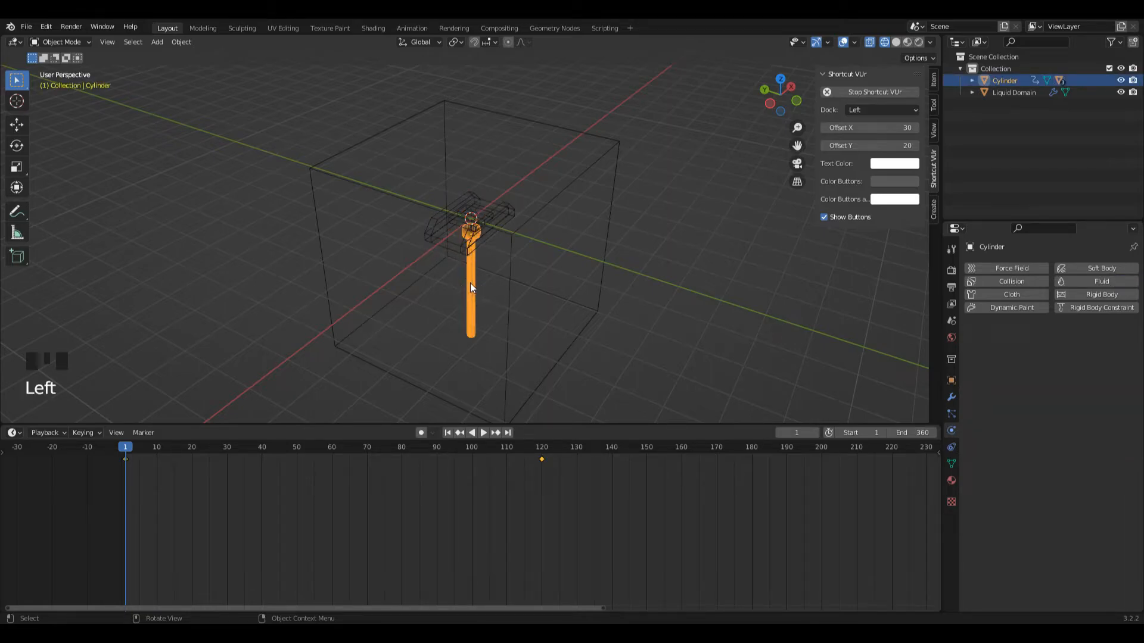
left_click(1089, 281)
left_click(1084, 344)
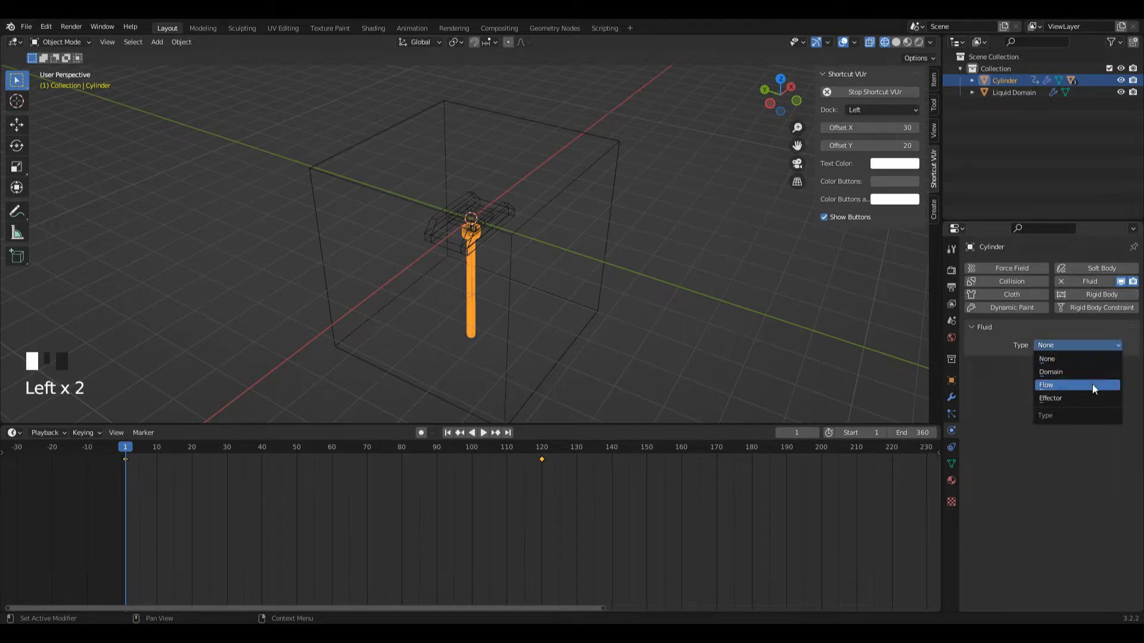
left_click(1075, 397)
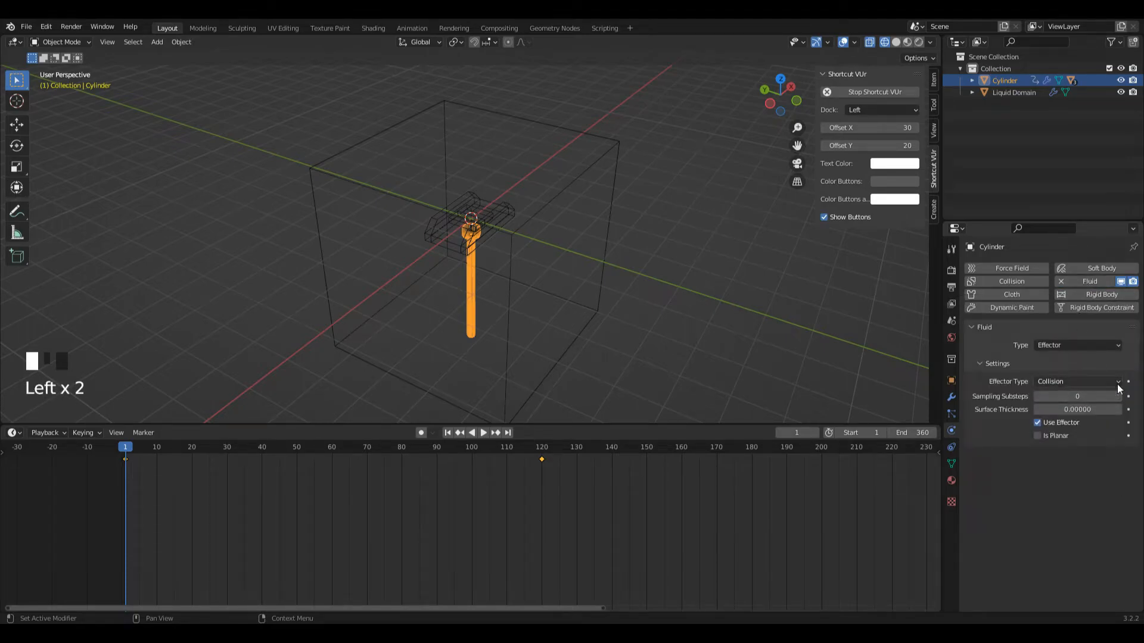
Save the project and start baking the liquid domain's entire fluid simulation.
left_click_drag(779, 92, 752, 95)
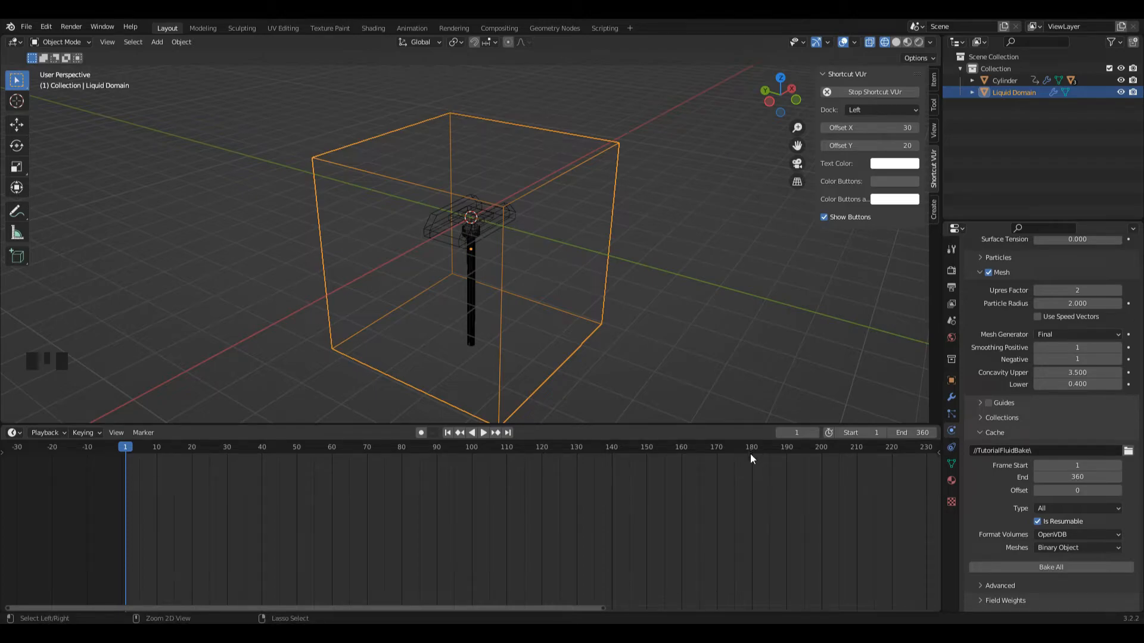
key("ctrl+s")
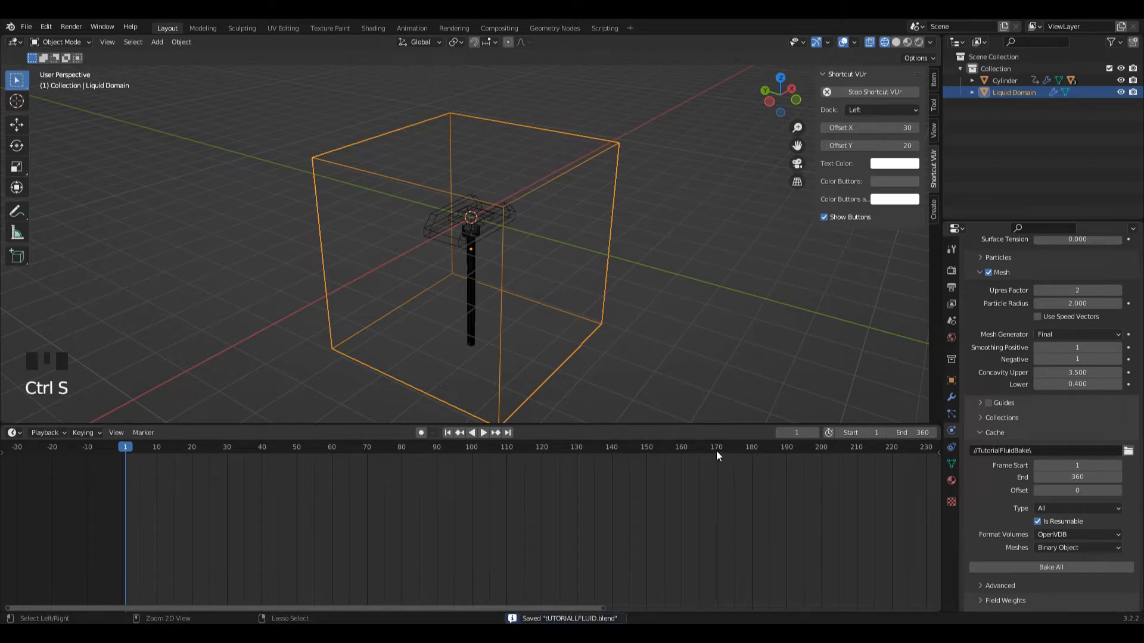
left_click(27, 28)
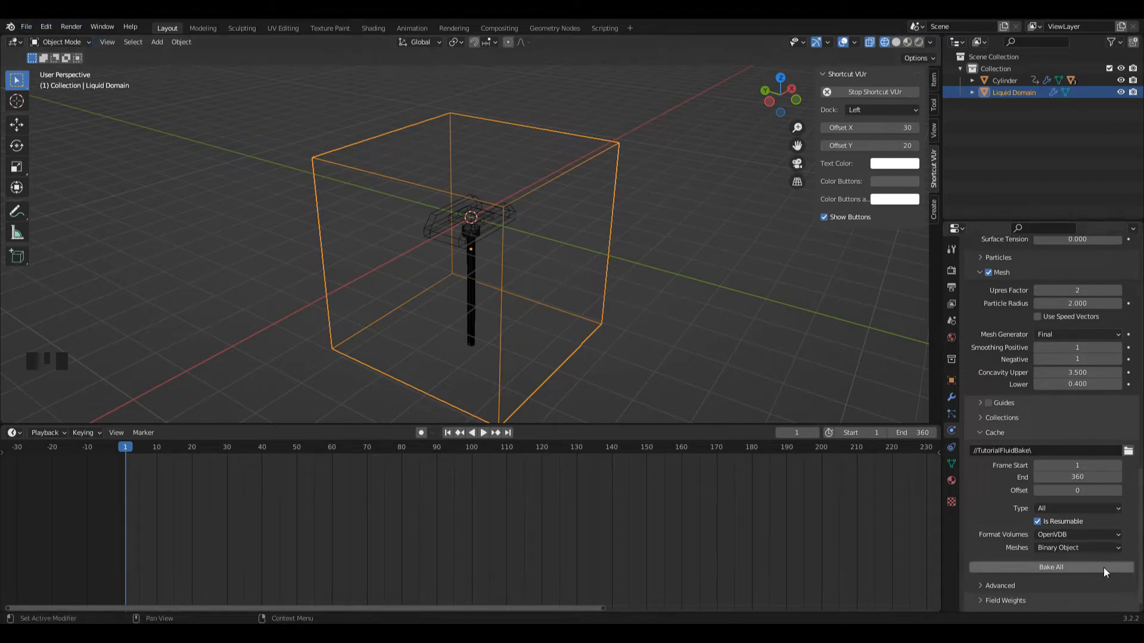
left_click(1017, 555)
scroll(1036, 547, "down", 1)
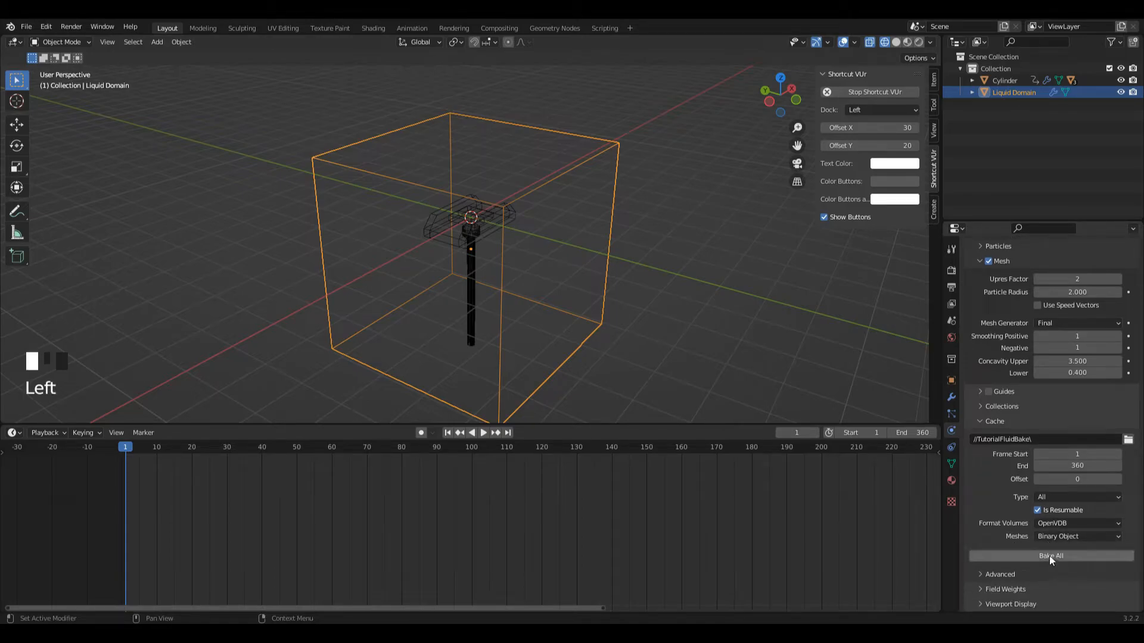
left_click(1047, 555)
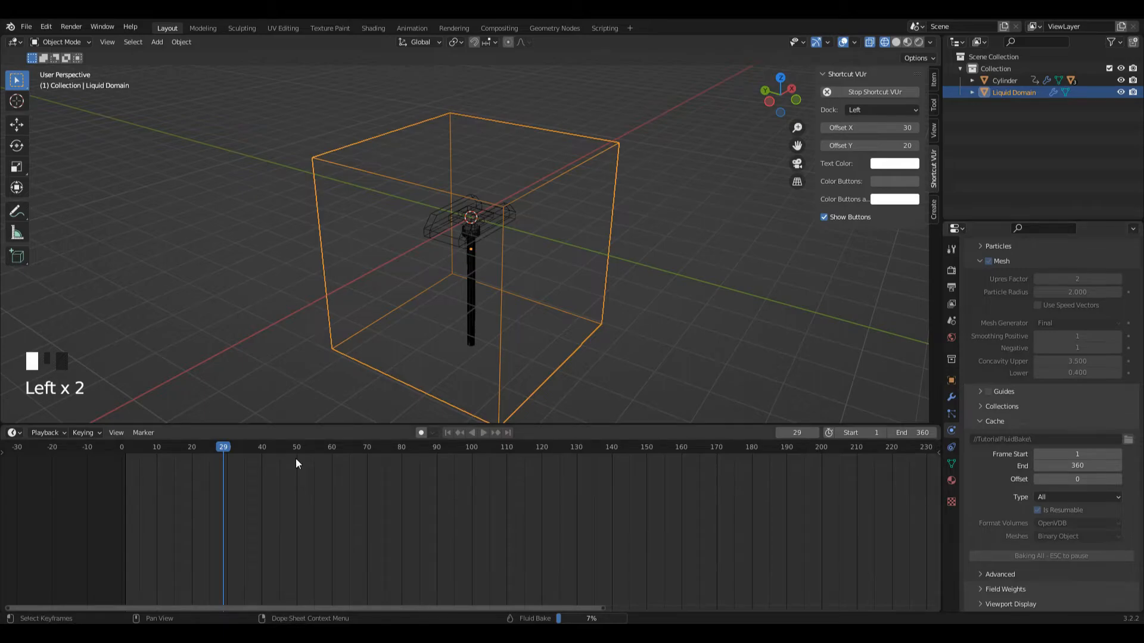
Pause the fluid bake to inspect the partial liquid mesh and domain settings, and resume the bake.
key("Escape")
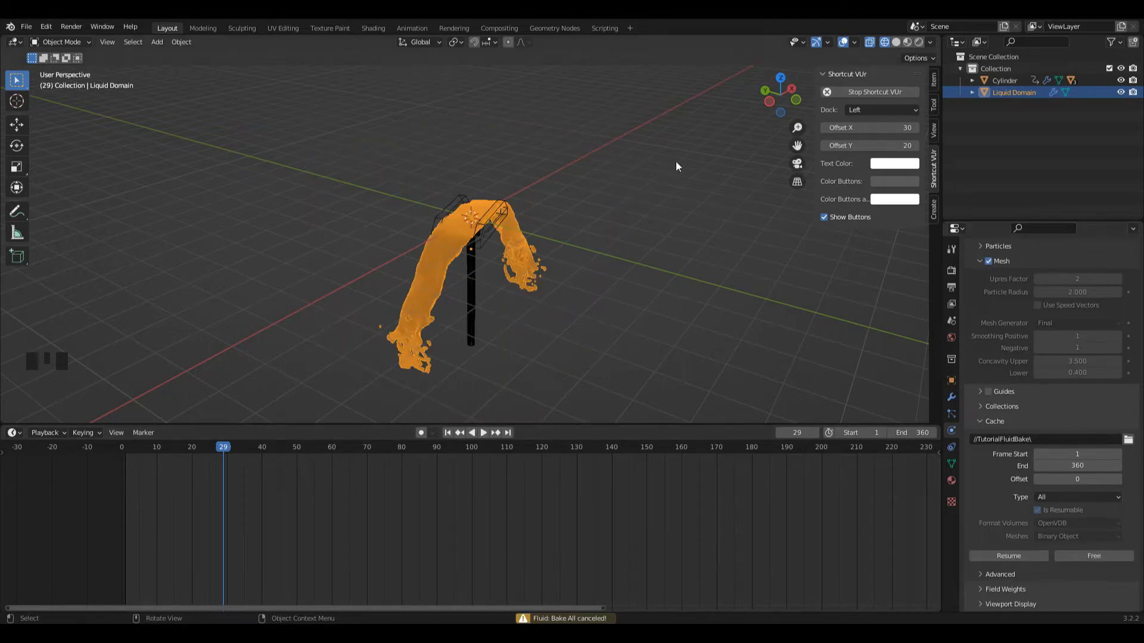
mouse_move(781, 101)
left_mouse_down()
mouse_move(813, 122)
mouse_move(762, 98)
mouse_move(715, 114)
mouse_move(771, 109)
mouse_move(917, 161)
mouse_move(929, 107)
mouse_move(888, 91)
mouse_move(995, 65)
mouse_move(1061, 104)
mouse_move(1137, 175)
mouse_move(1102, 132)
mouse_move(1135, 101)
mouse_move(1096, 72)
mouse_move(777, 85)
left_mouse_up()
scroll(662, 194, "up", 5)
scroll(1099, 356, "up", 20)
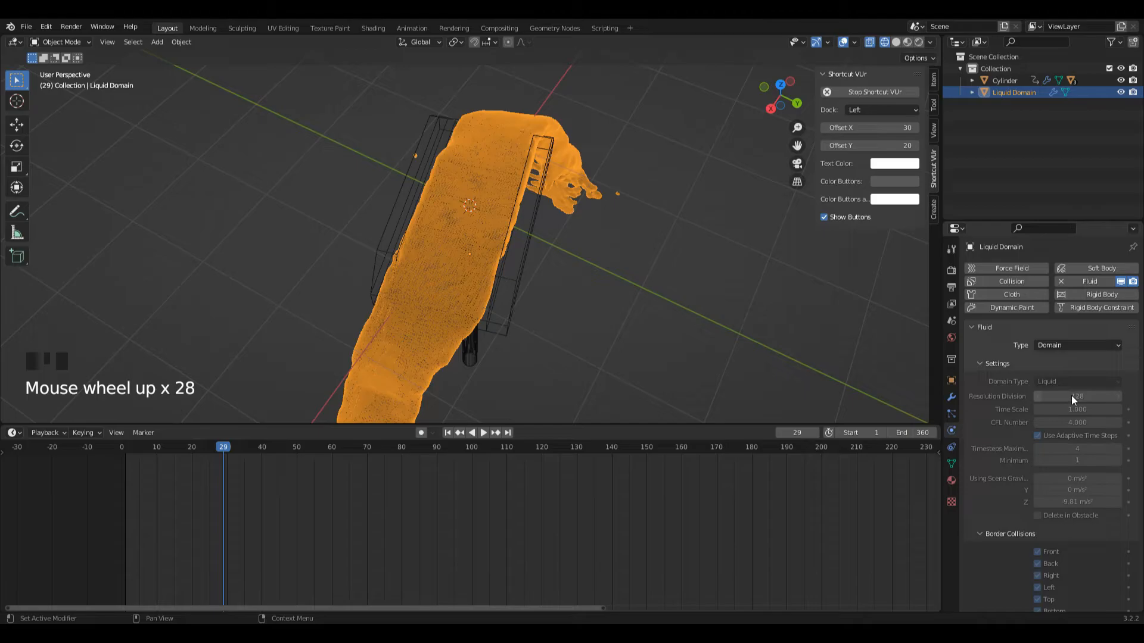
left_click_drag(1140, 360, 1142, 563)
left_click_drag(771, 91, 749, 193)
scroll(751, 202, "down", 7)
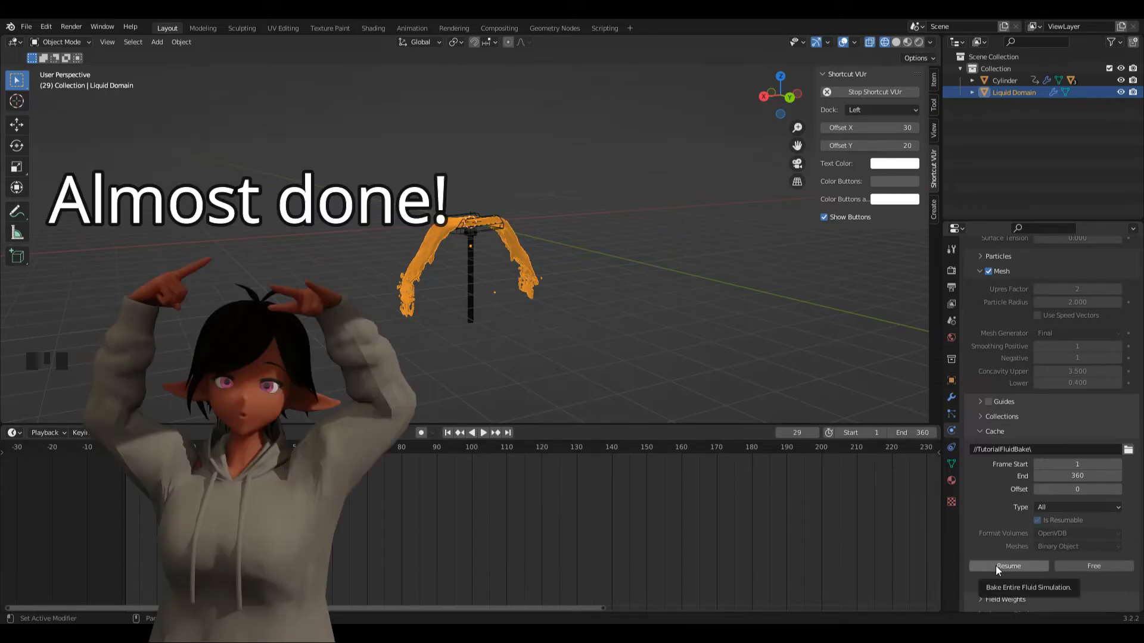
left_click(995, 566)
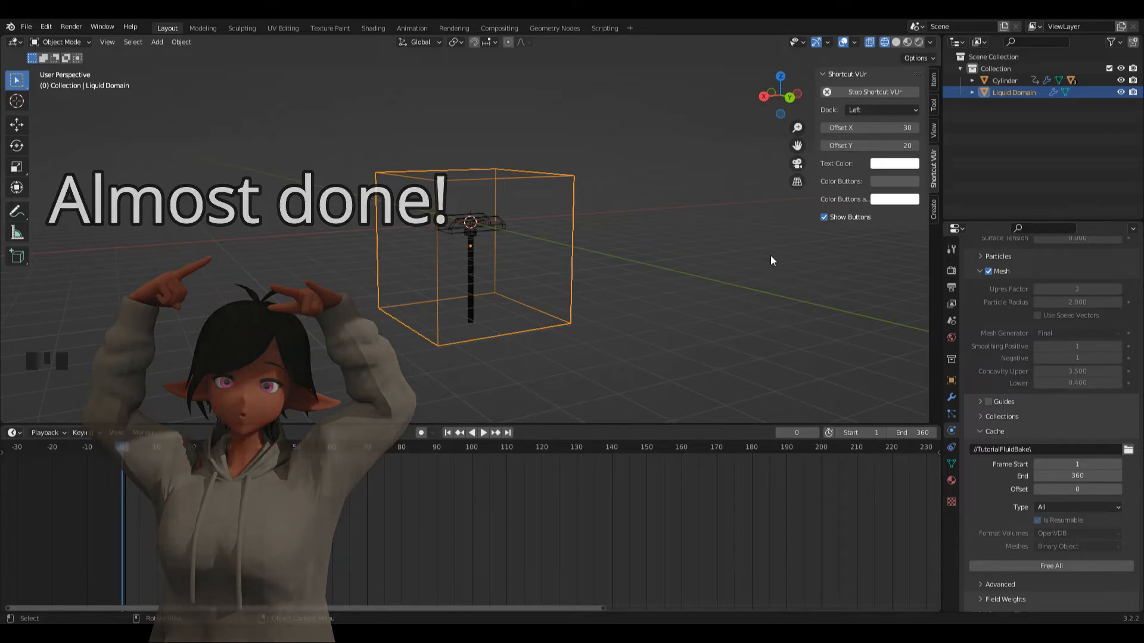
Play back the baked liquid simulation and examine the flow at frames 90, 62 and 160.
left_click(774, 132)
key("space")
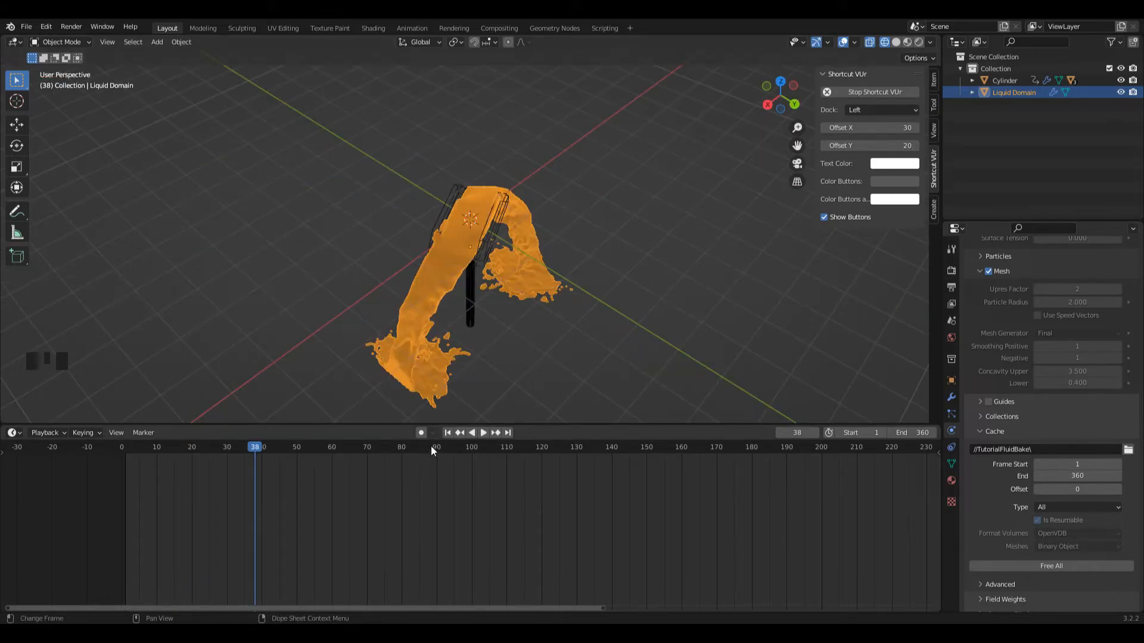
left_click(437, 449)
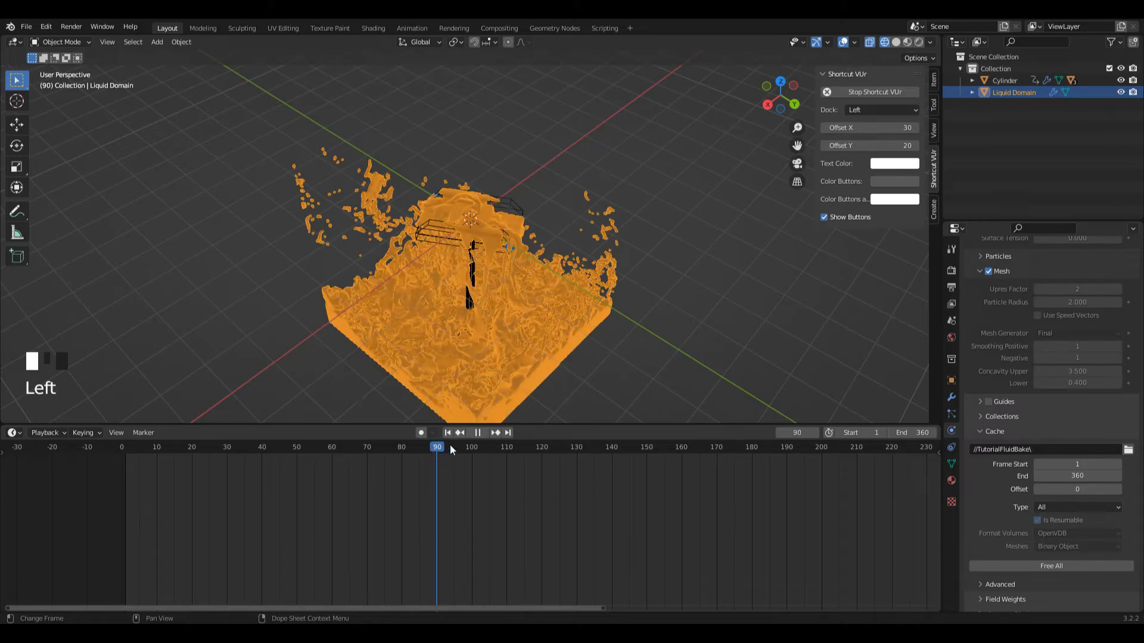
left_click(338, 449)
key("space")
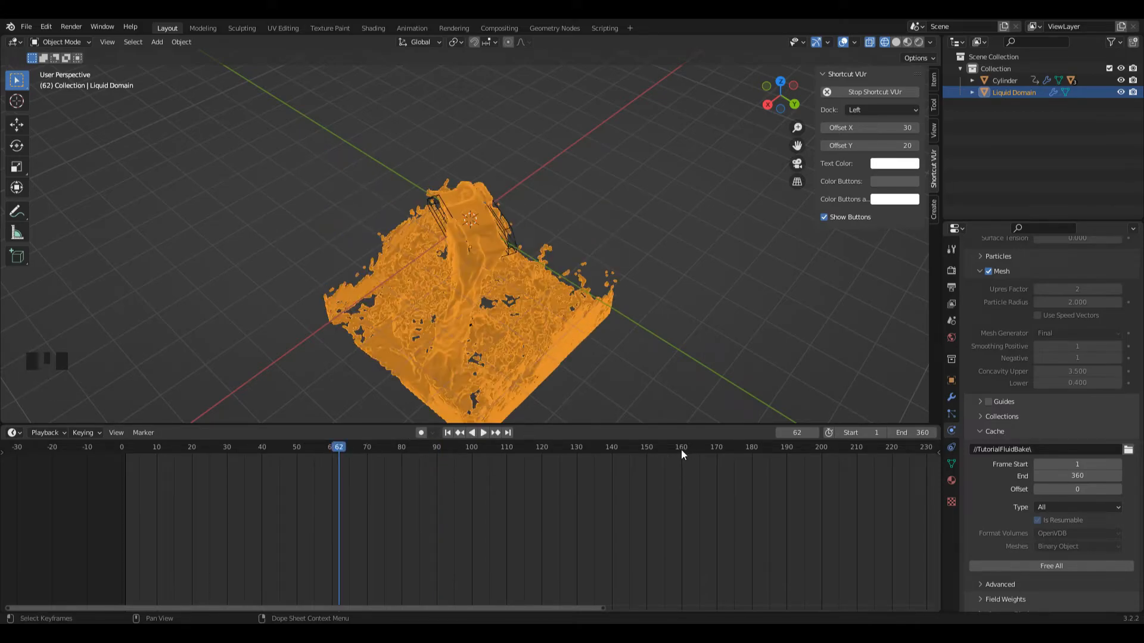
left_click(681, 448)
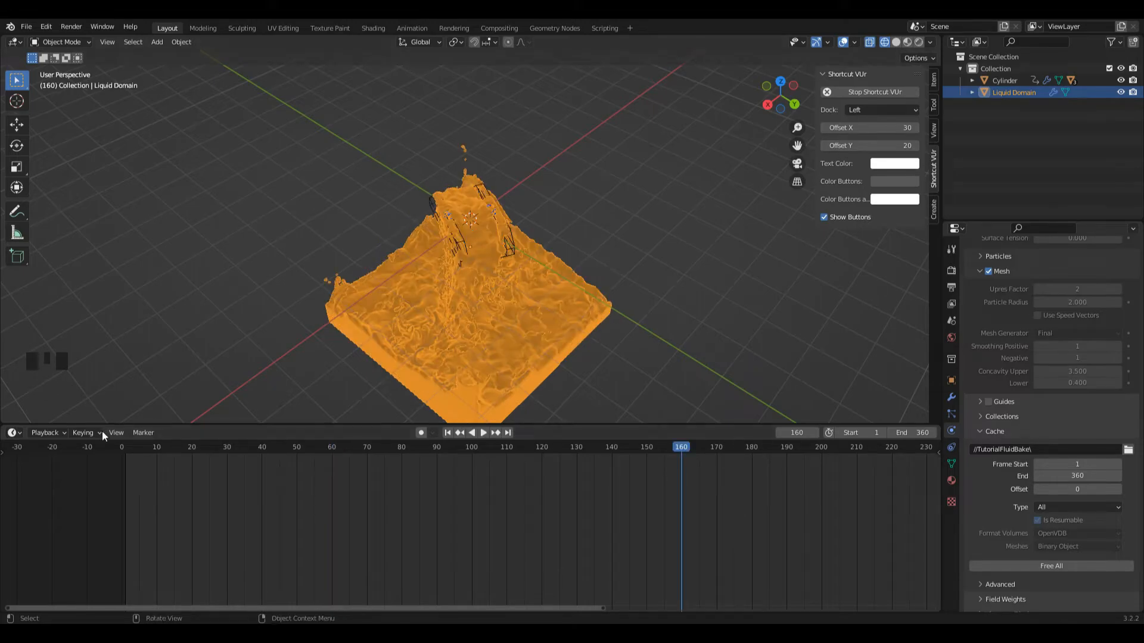
Save the project at frame 1 and switch the viewport to Material Preview shading.
left_click(125, 448)
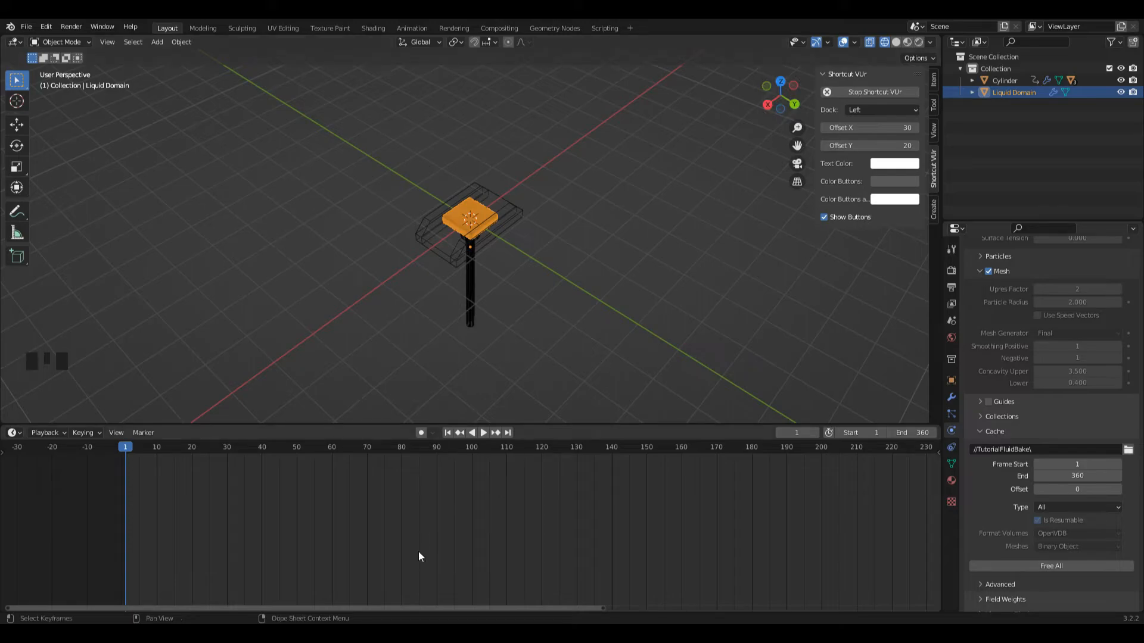
left_click_drag(797, 128, 797, 160)
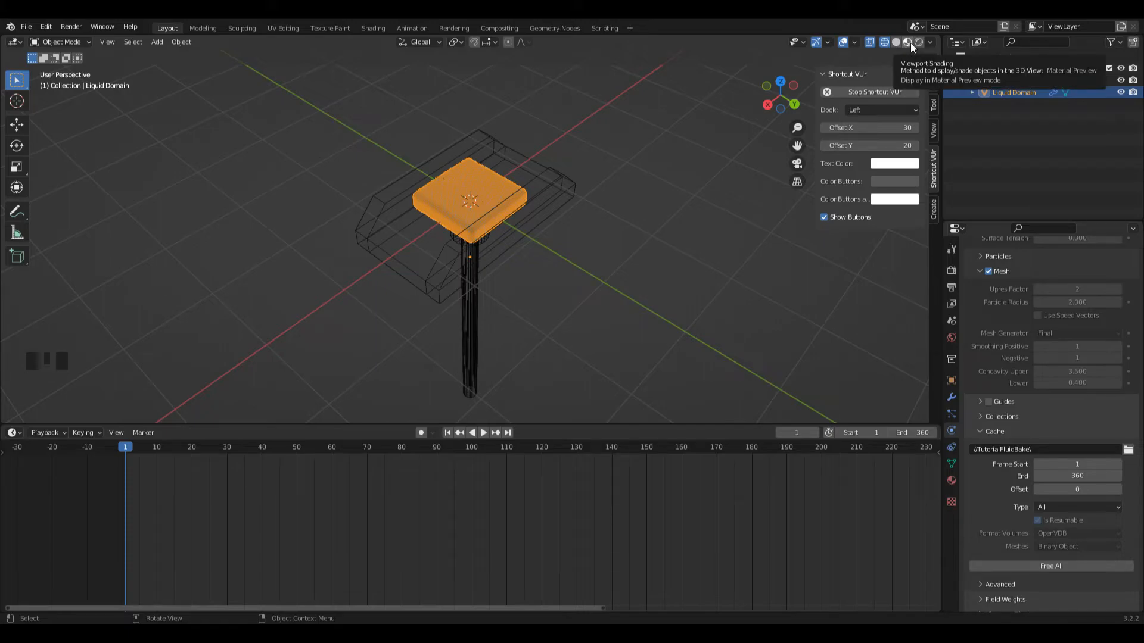
key("ctrl+s")
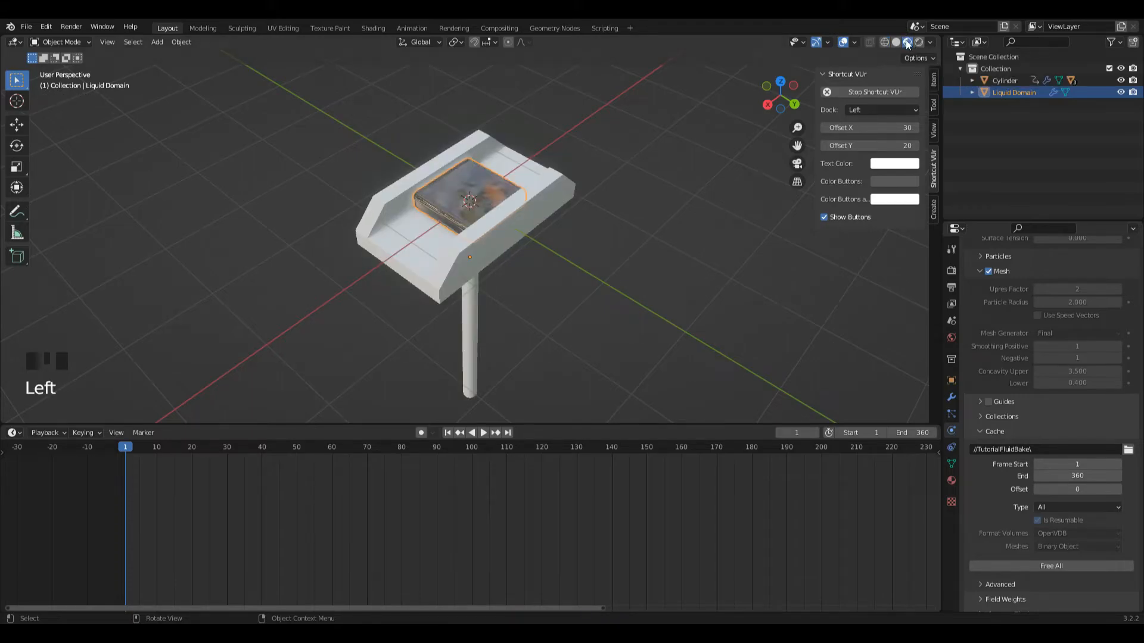
Remove Liquid Domain Material from the liquid domain and create a new material in its place.
left_click(951, 481)
left_click(951, 481)
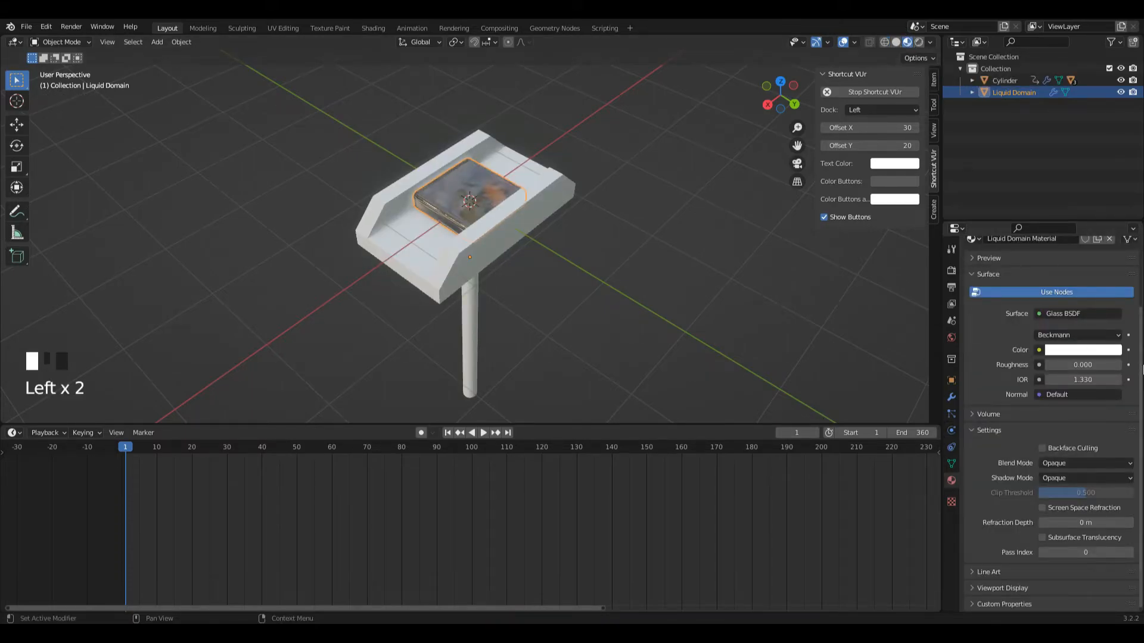
scroll(1076, 288, "up", 4)
left_click(1115, 321)
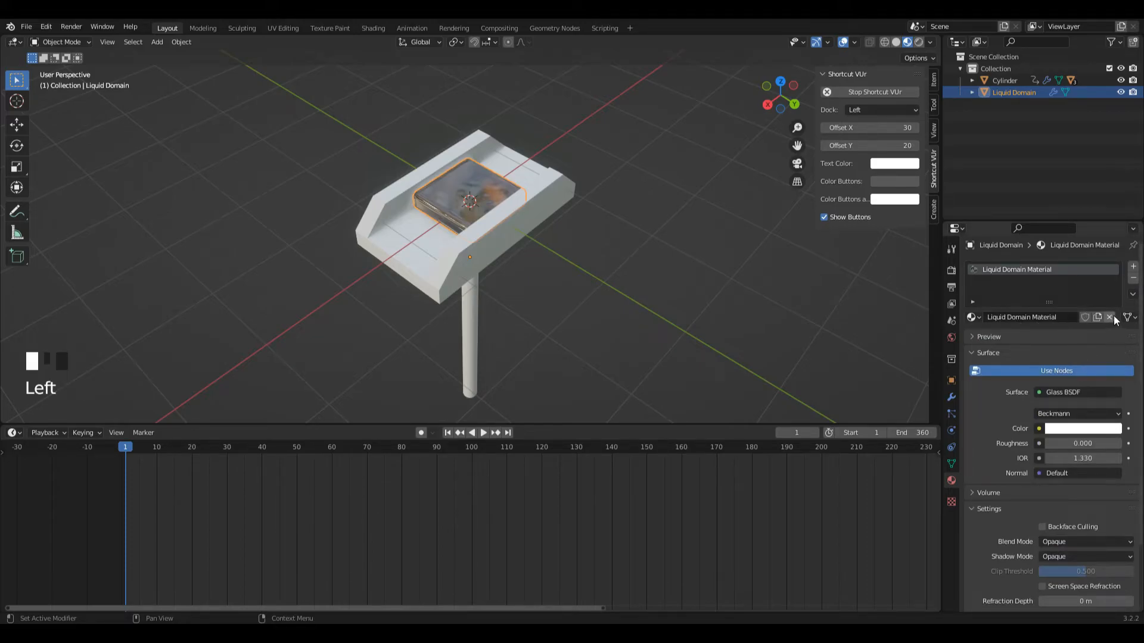
left_click(1109, 318)
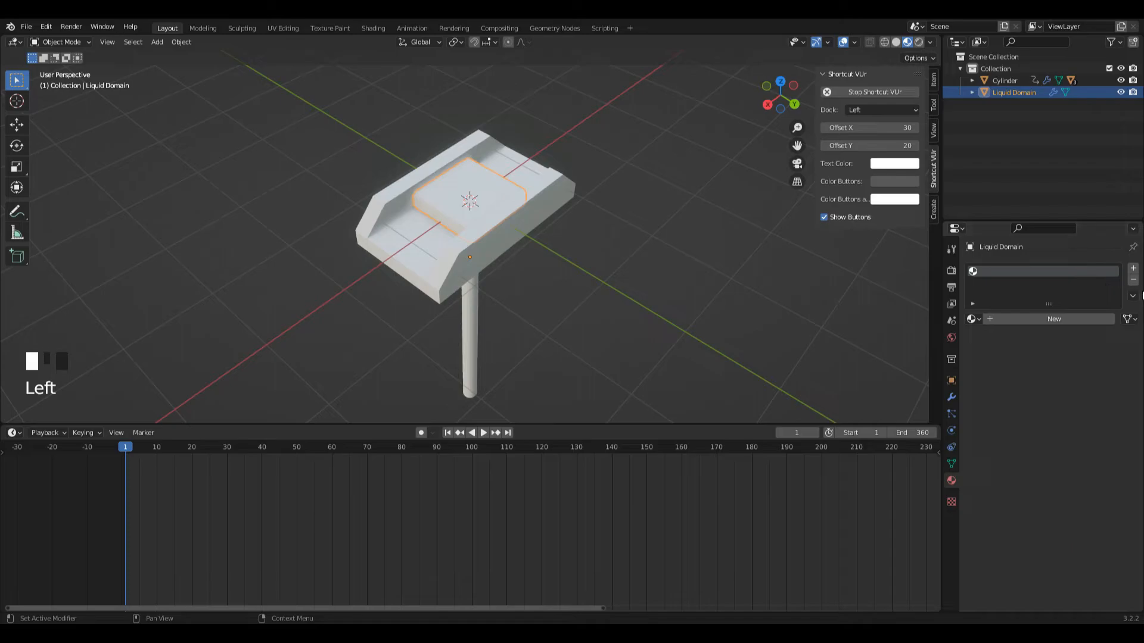
left_click(1059, 319)
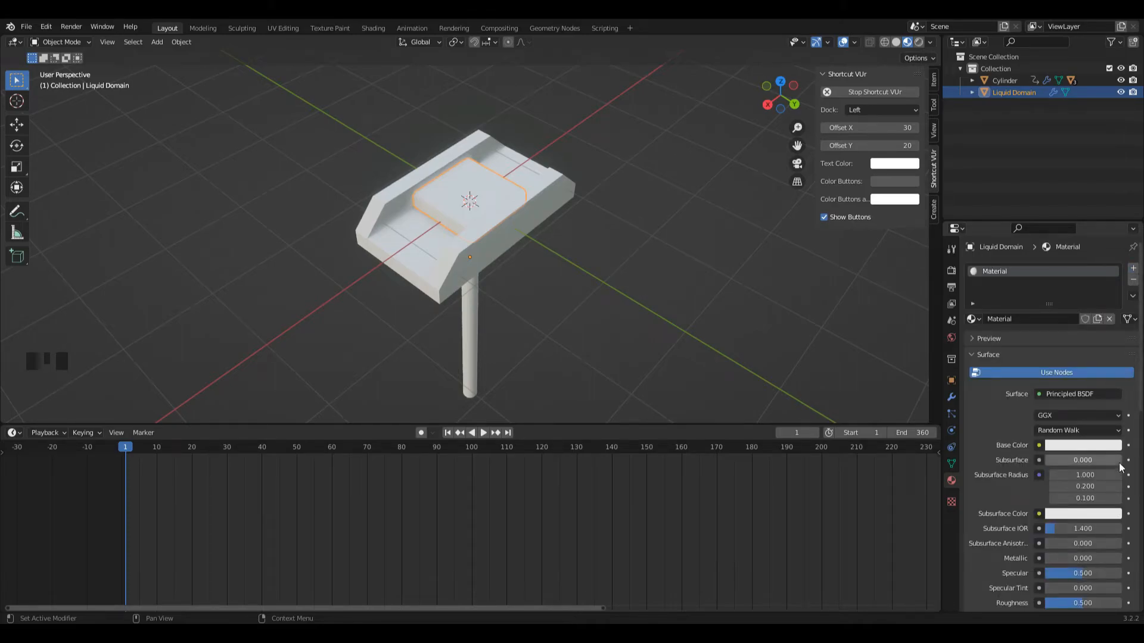
Set the liquid material's roughness to 0 and transmission to 1.
scroll(1120, 468, "down", 5)
left_click_drag(1087, 476, 1048, 477)
scroll(1057, 471, "down", 6)
left_click(1056, 448)
type("1")
key("Return")
scroll(1063, 533, "down", 6)
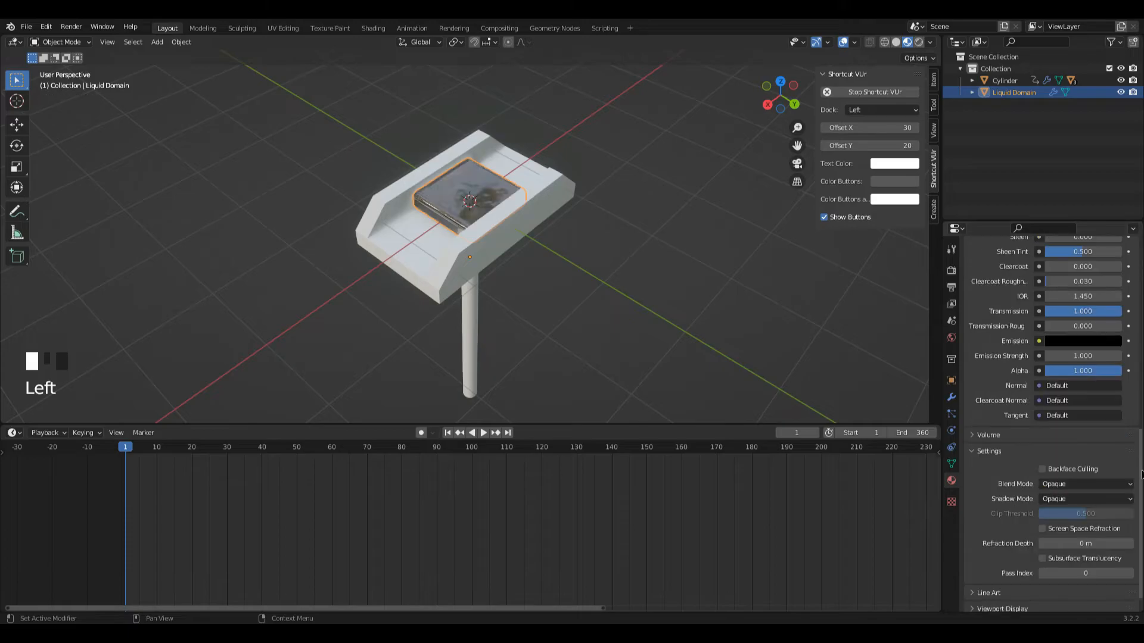
Enable Screen Space Refraction on the liquid material and check the render settings for Screen Space Reflections with Refraction.
left_click(1052, 521)
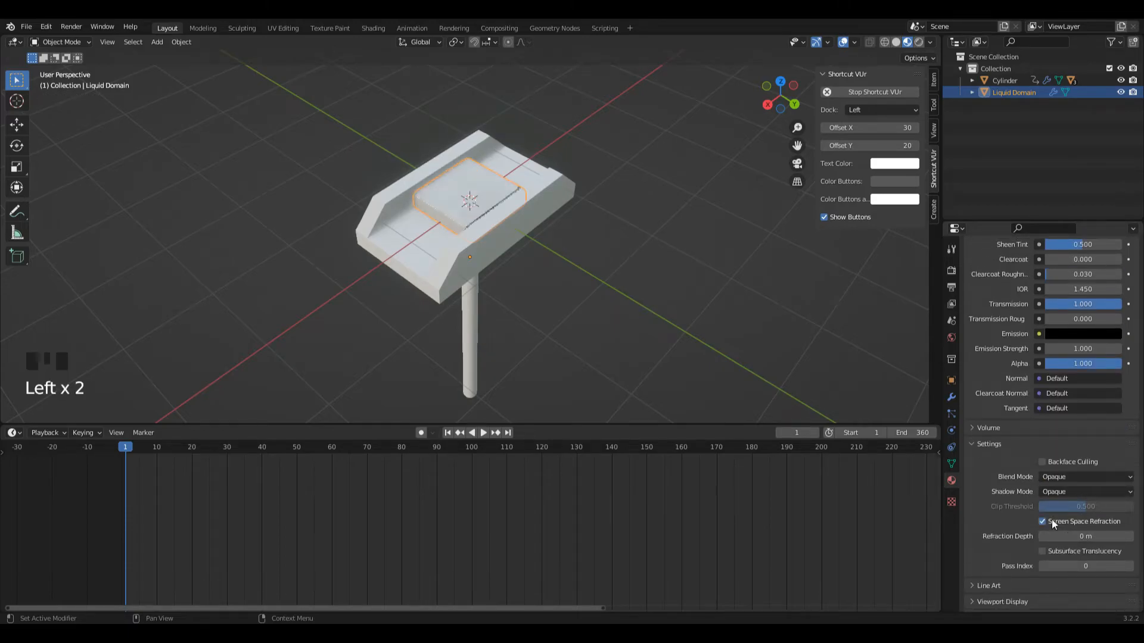
left_click(953, 287)
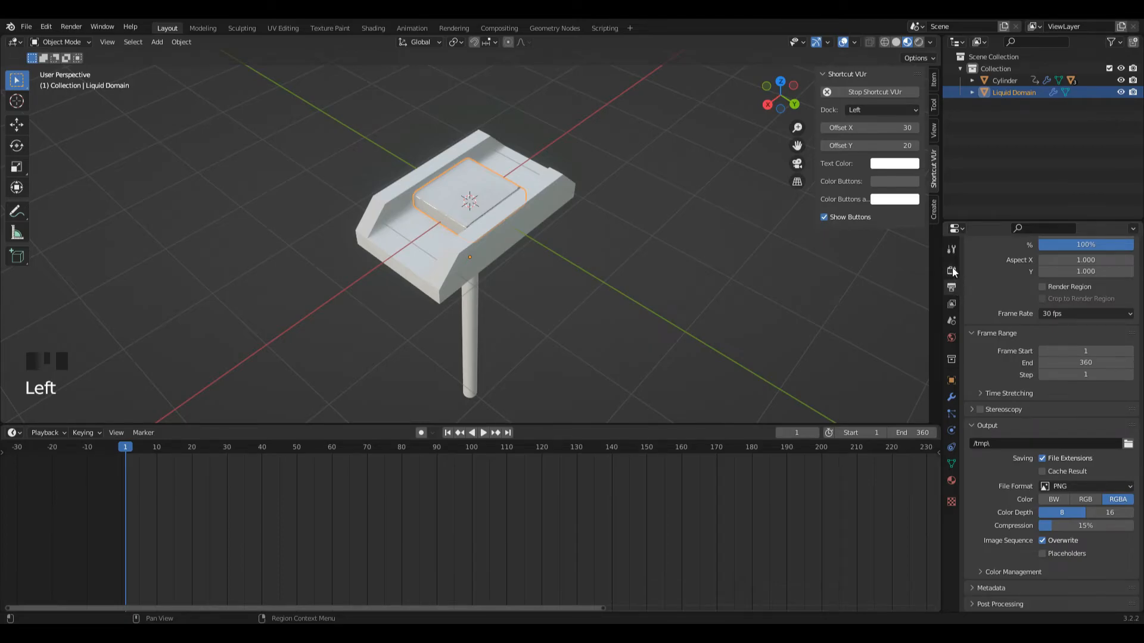
left_click(952, 271)
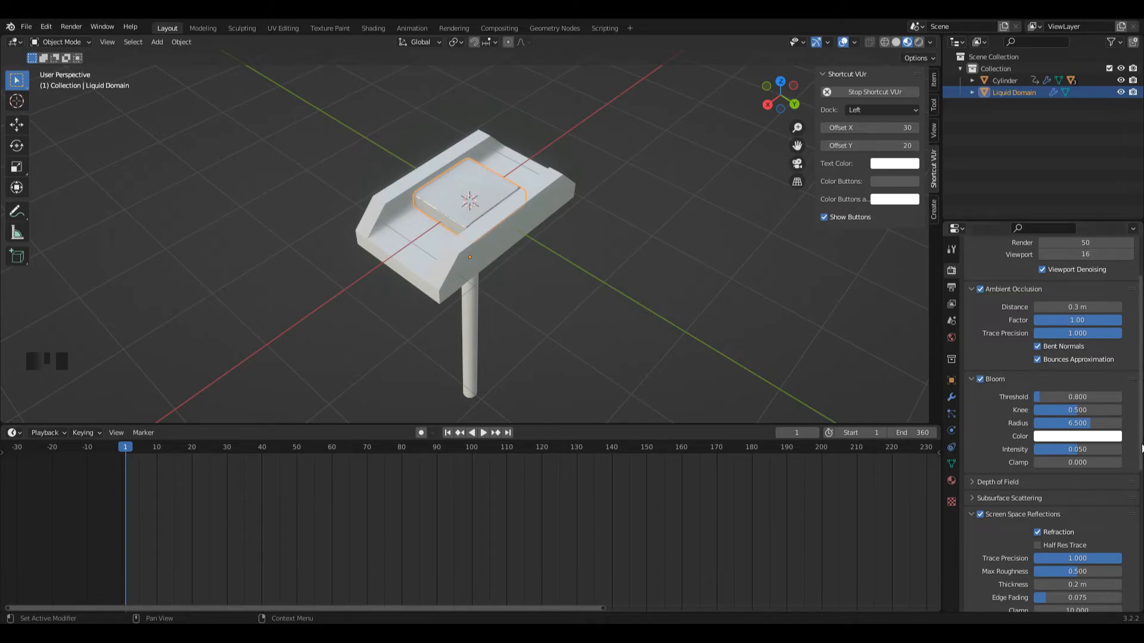
left_click(1140, 451)
scroll(1072, 428, "down", 5)
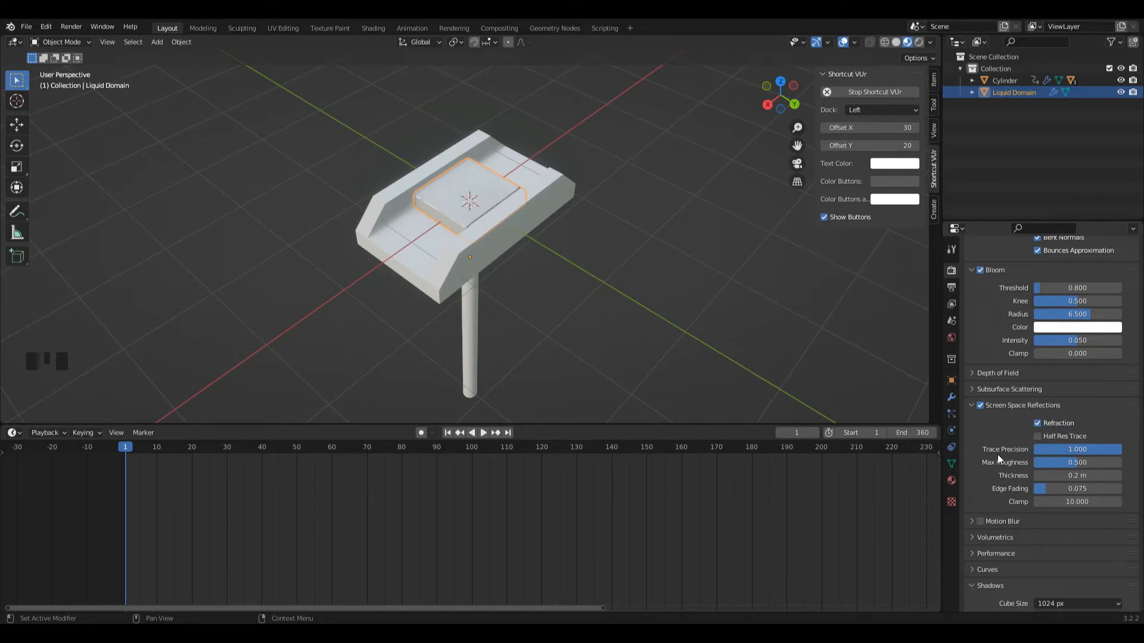
Hide the inflow halves Cube.001 and Cube.002 in the viewport and disable them in renders.
left_click_drag(778, 90, 849, 115)
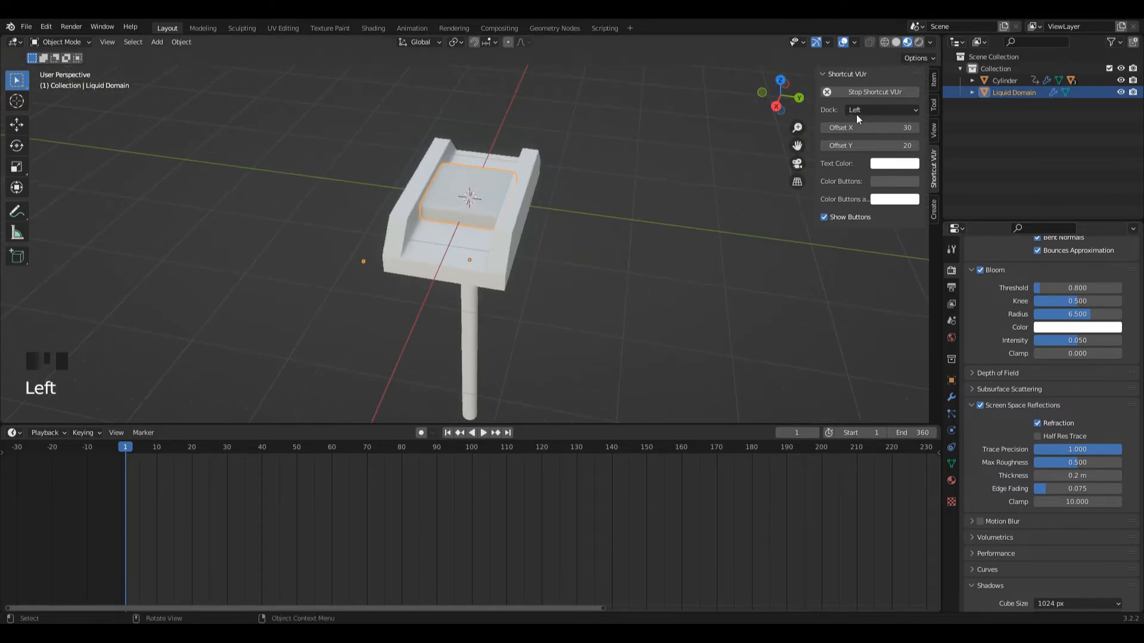
left_click(1120, 164)
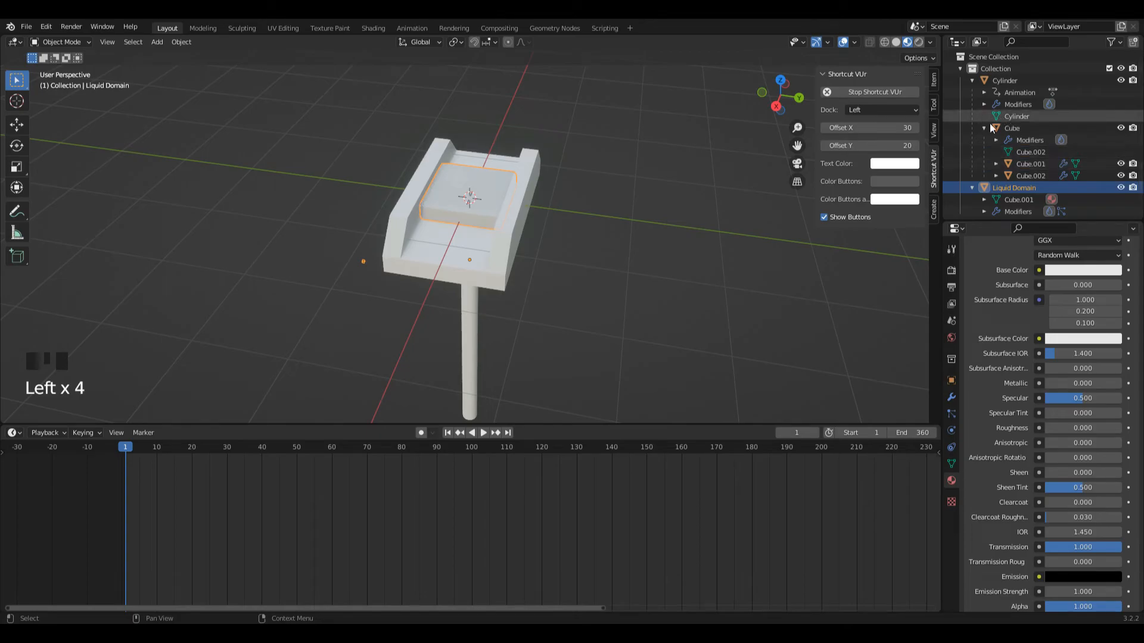
left_click(1120, 164)
left_click(1121, 176)
left_click_drag(775, 83, 661, 95)
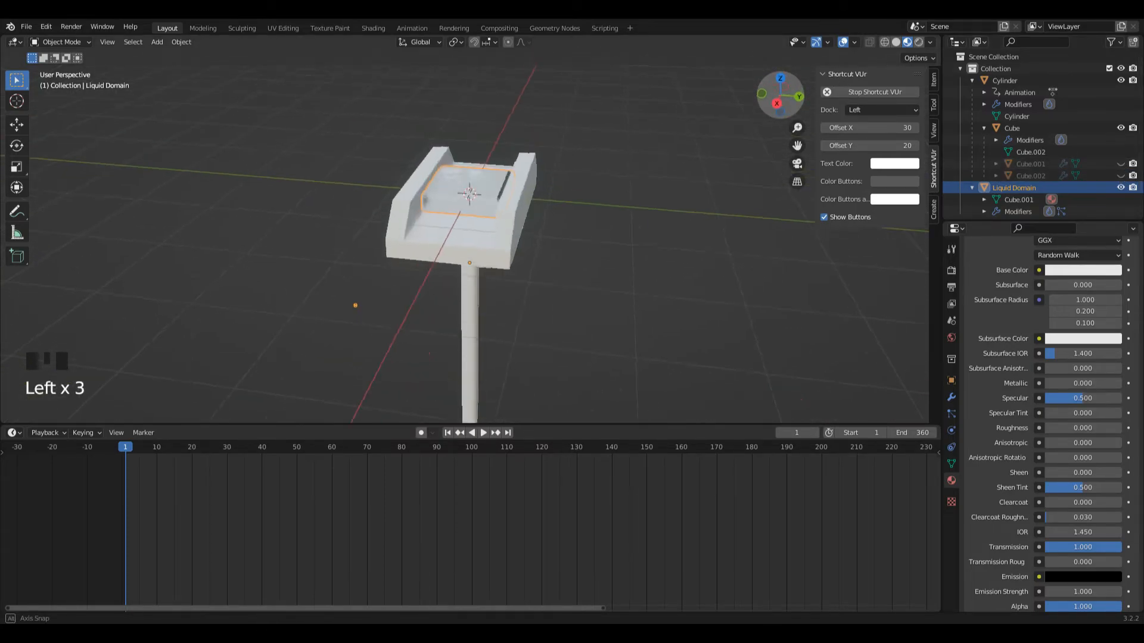
left_click(1133, 164)
left_click(1133, 177)
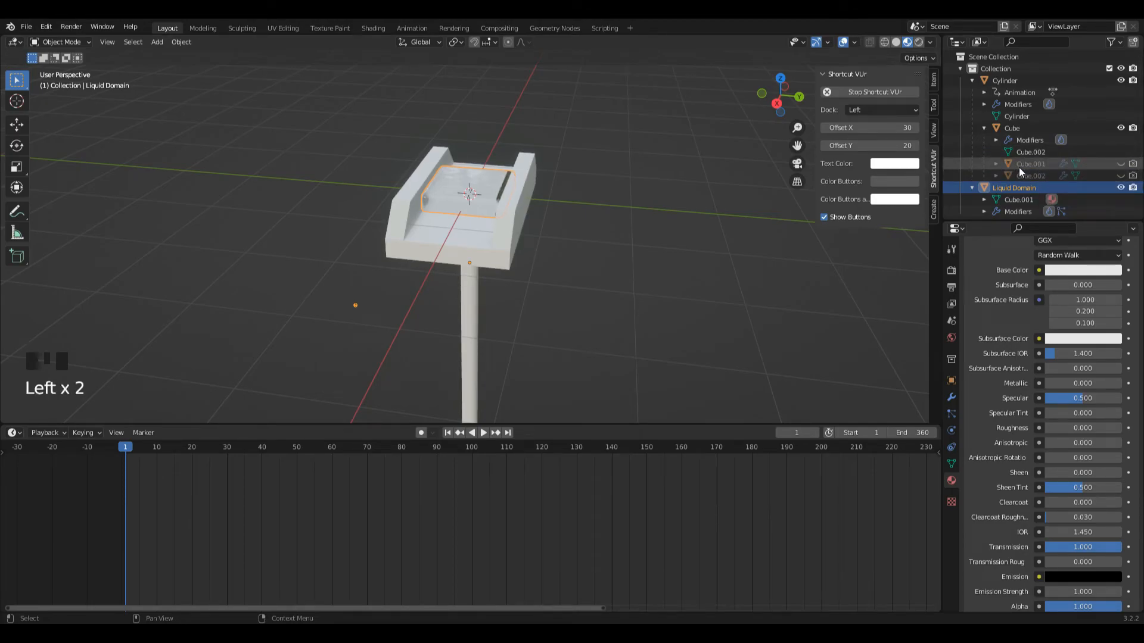
left_click_drag(777, 98, 756, 135)
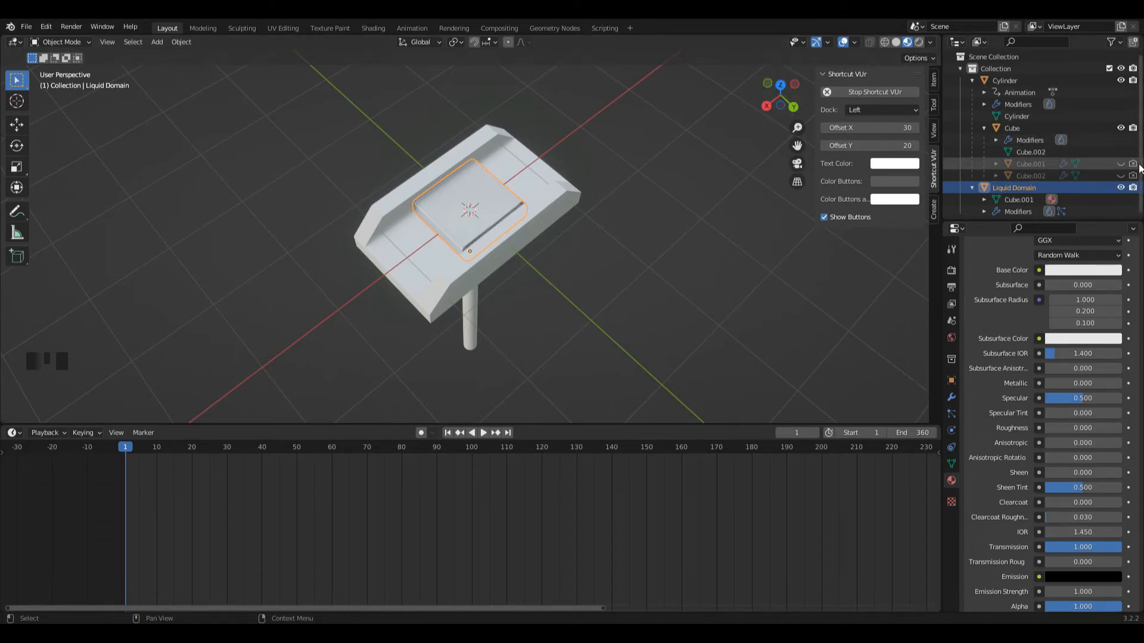
Rename Cube.001 as WatersourceLeft and Cube.002 as WatersourceRight.
left_click(1013, 186)
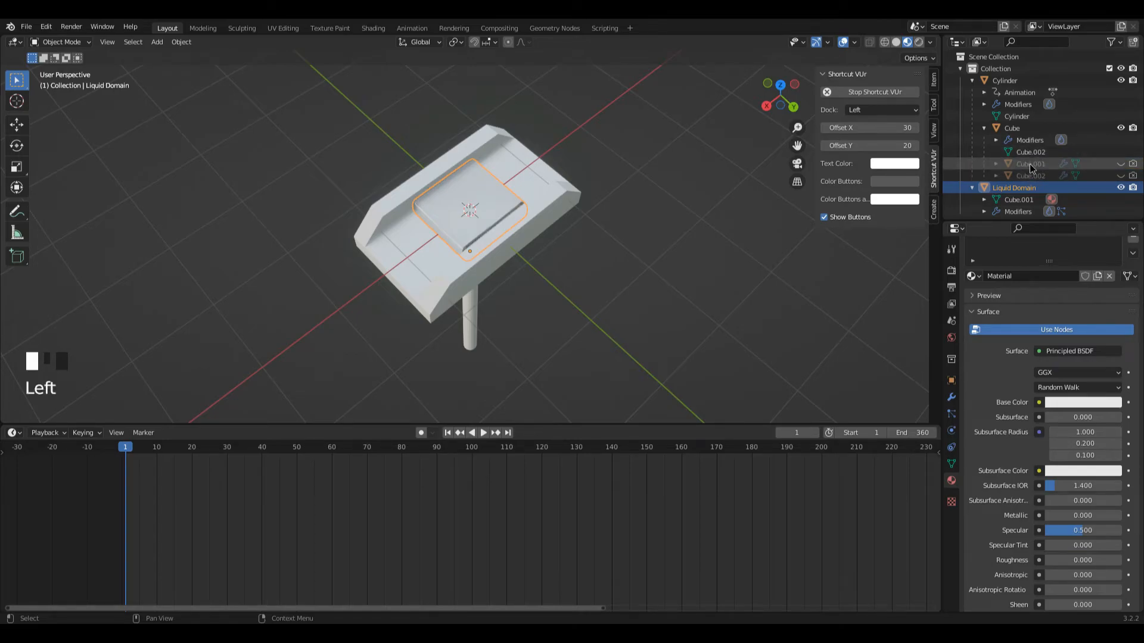
triple_click(1029, 163)
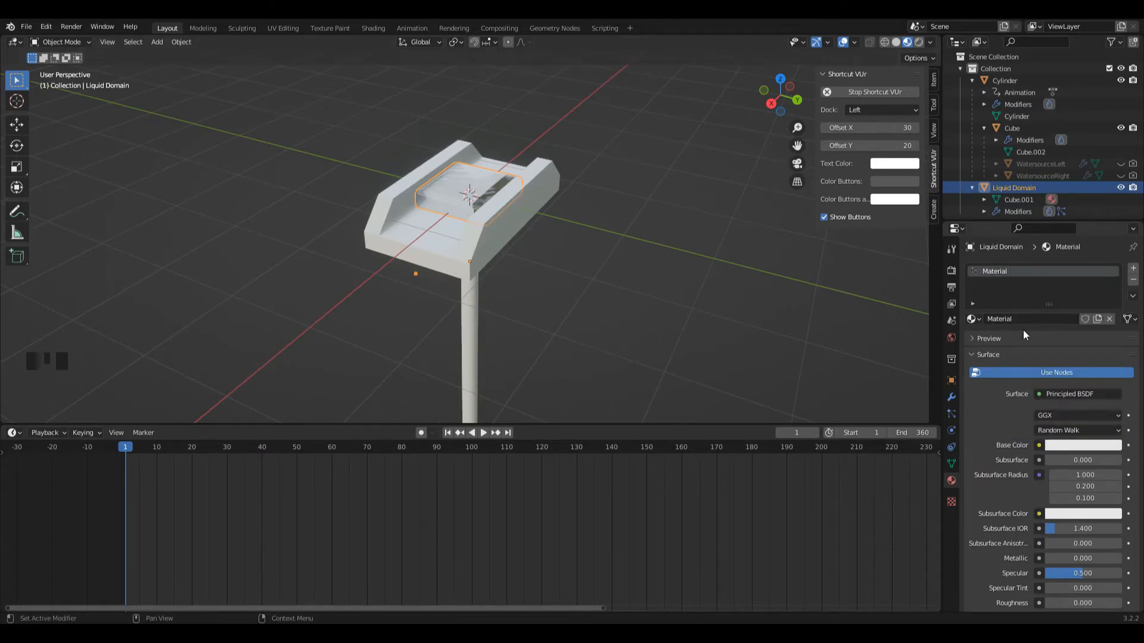
left_click(1066, 444)
left_click(1095, 344)
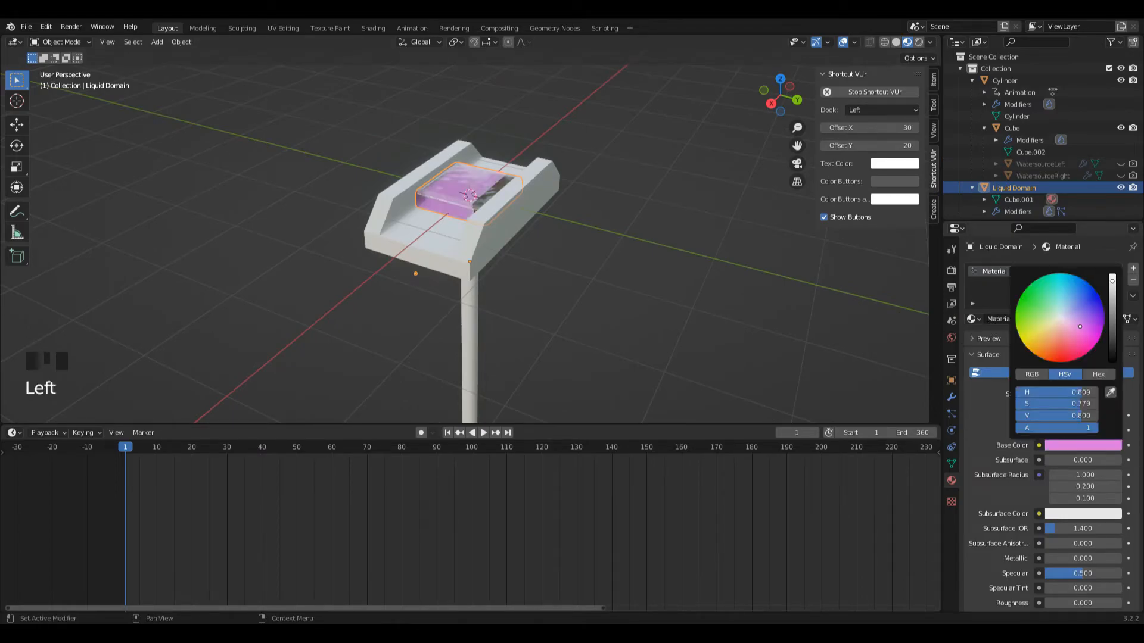
mouse_move(1099, 337)
left_mouse_down()
mouse_move(1017, 322)
mouse_move(1035, 323)
left_mouse_up()
left_click_drag(1079, 403, 1015, 404)
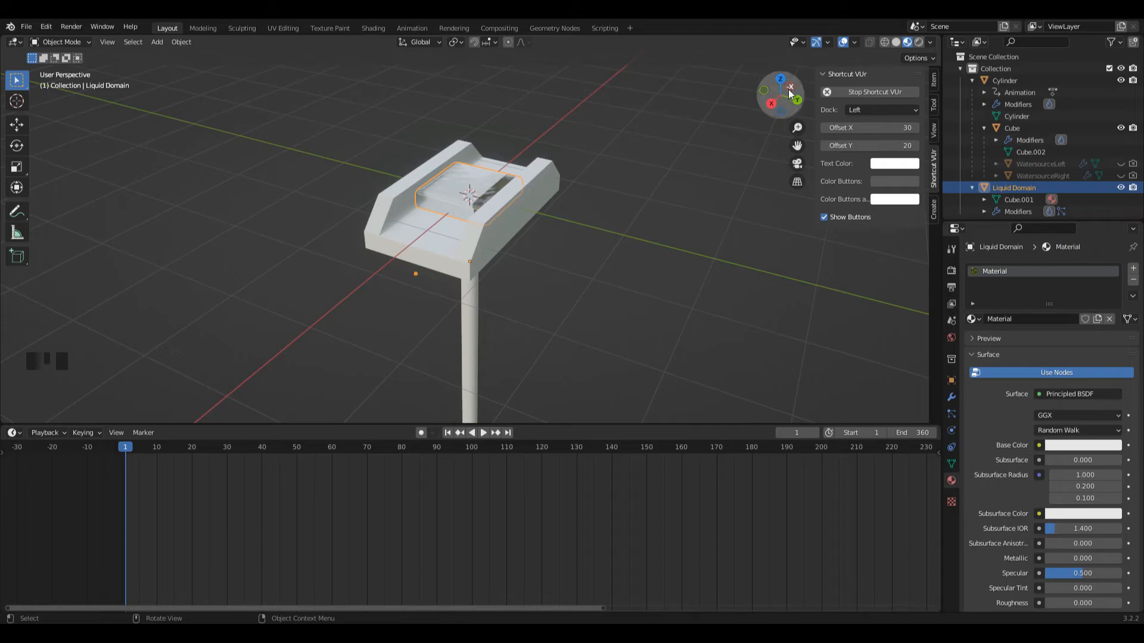
Give the walled slab a new material with a black base color and a roughness of about 0.523.
left_click_drag(771, 94, 738, 126)
left_click(1012, 128)
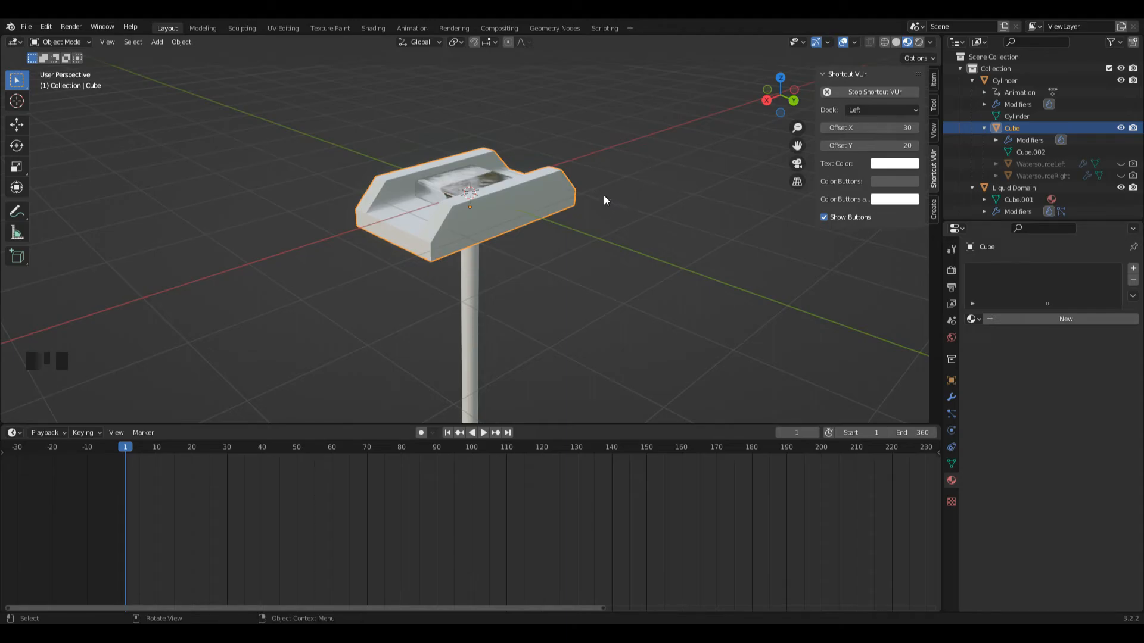
left_click_drag(773, 95, 785, 104)
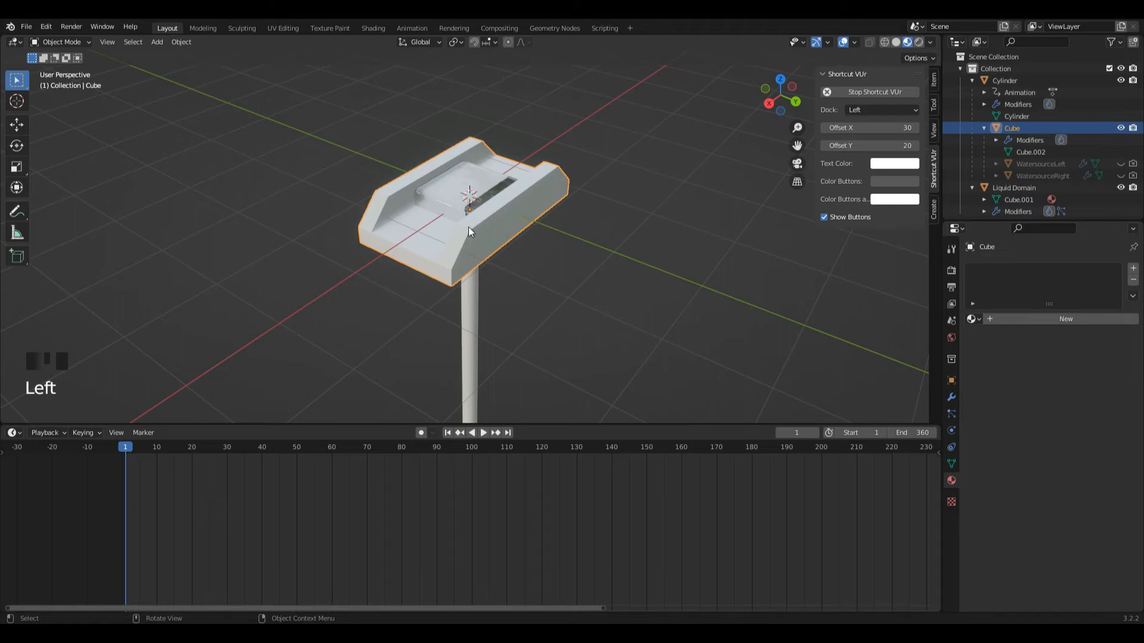
left_click(1055, 323)
left_click(1078, 445)
left_click(1090, 447)
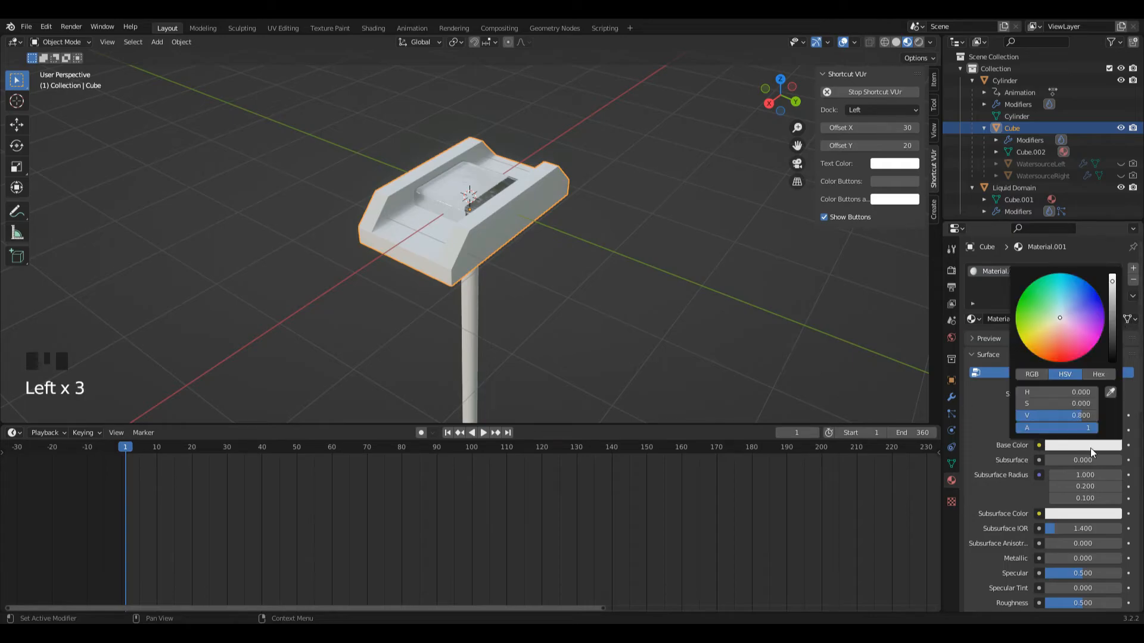
left_click(1111, 363)
scroll(1079, 438, "down", 6)
left_click_drag(1083, 443, 1090, 443)
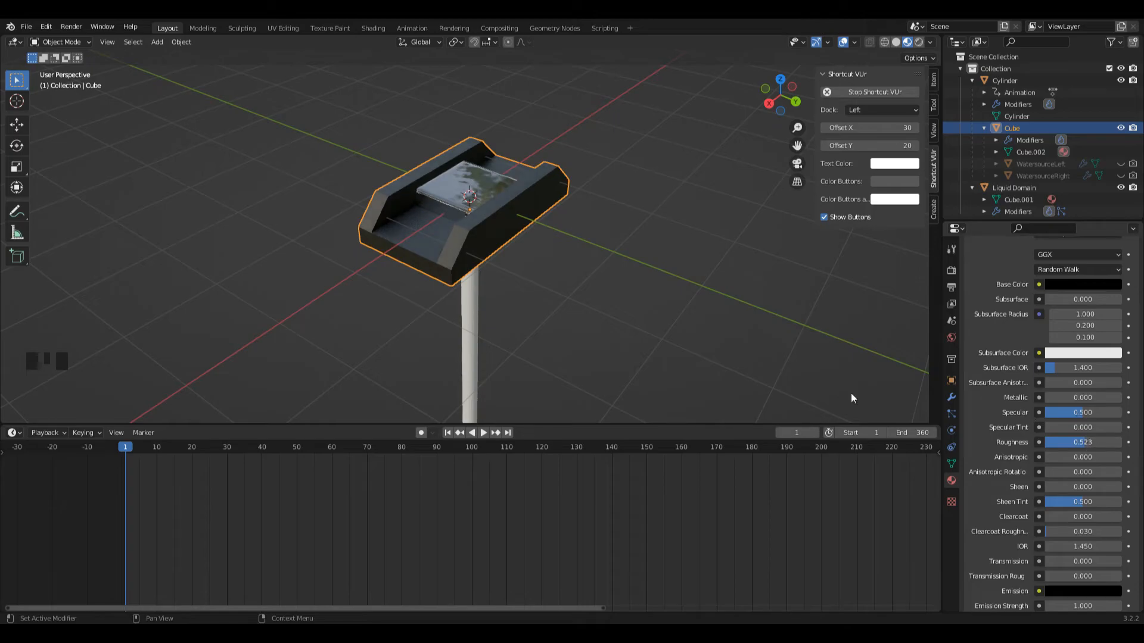
Add a new material to the cylinder and shade the cylinder smooth.
left_click(1006, 81)
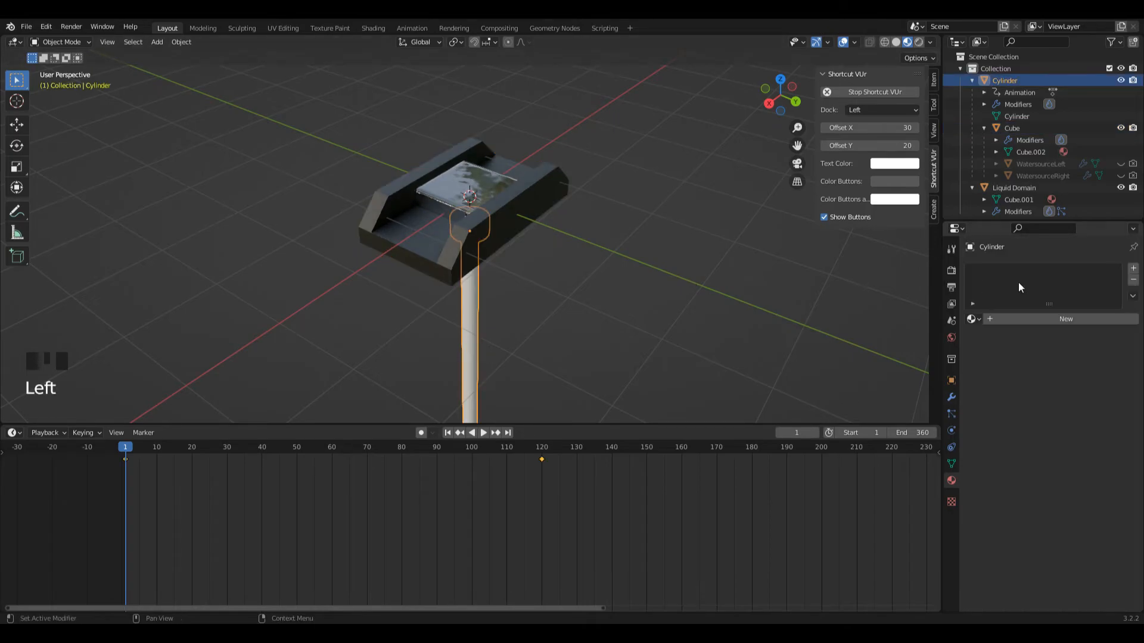
left_click(1064, 318)
left_click_drag(786, 95, 742, 65)
left_click(495, 277)
left_click(475, 275)
right_click(474, 275)
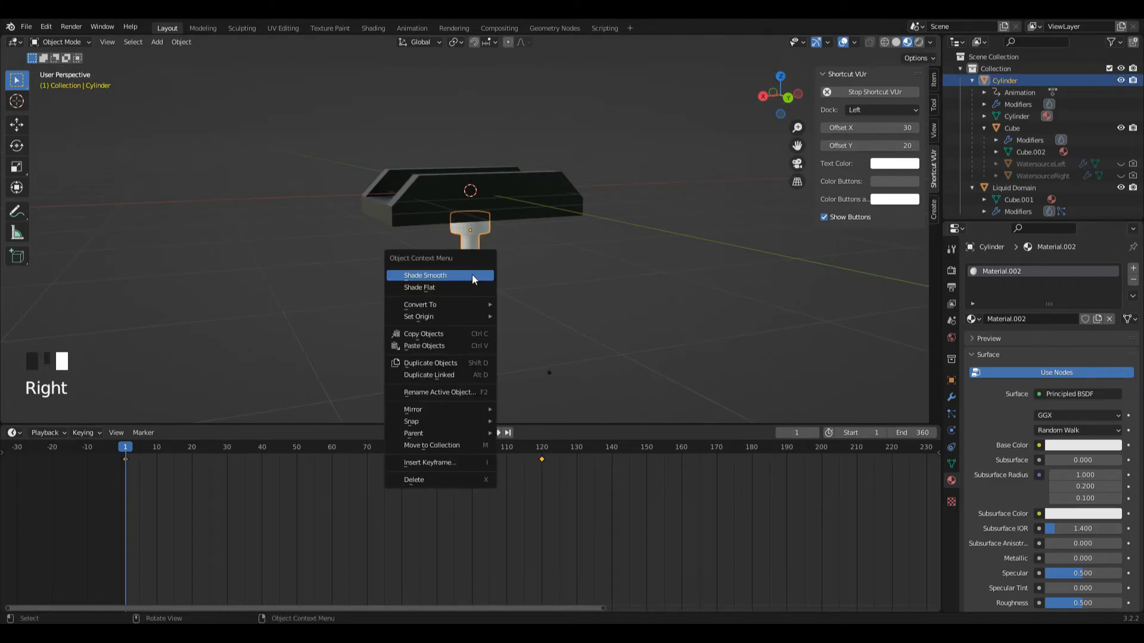
left_click(474, 277)
Enable Auto Smooth at 30° in the cylinder's normals settings.
left_click(951, 463)
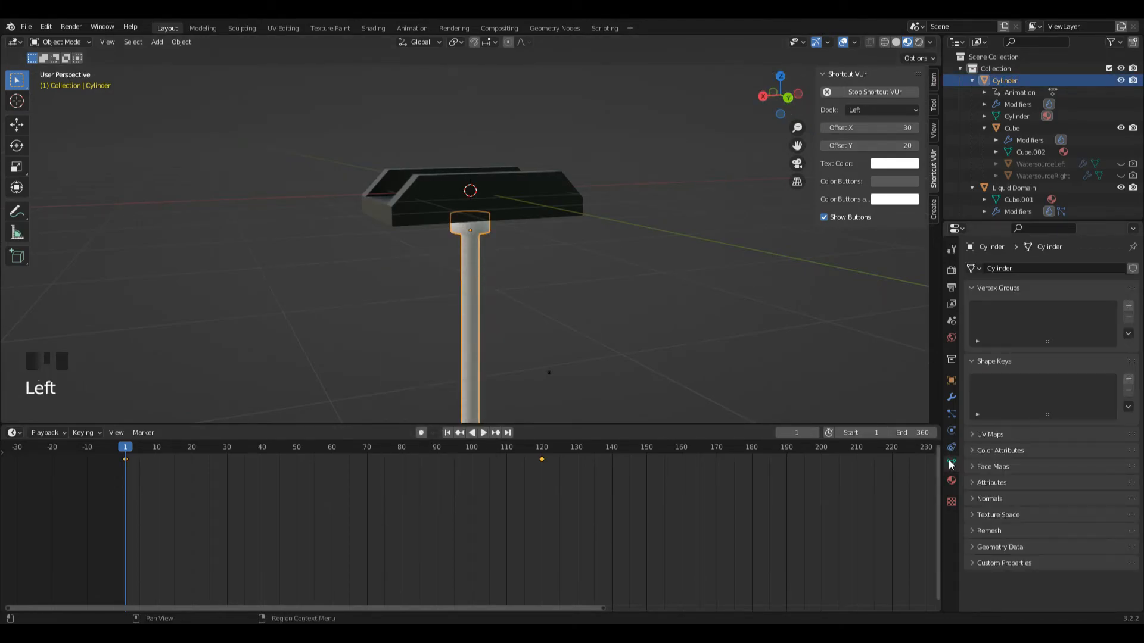
left_click(972, 499)
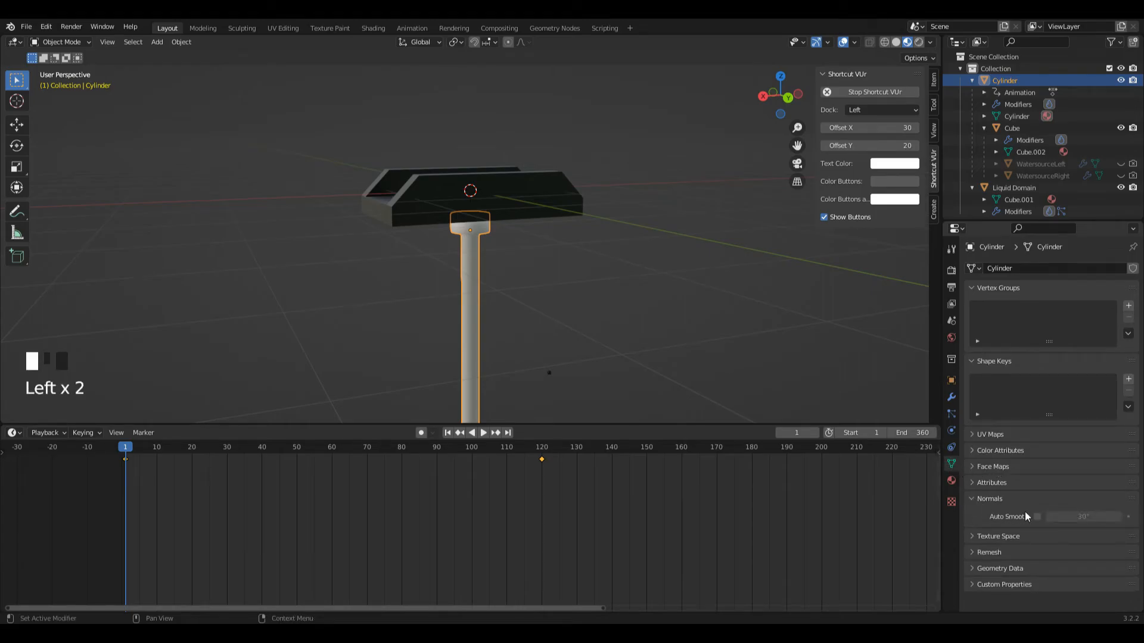
left_click(1034, 515)
left_click(1038, 518)
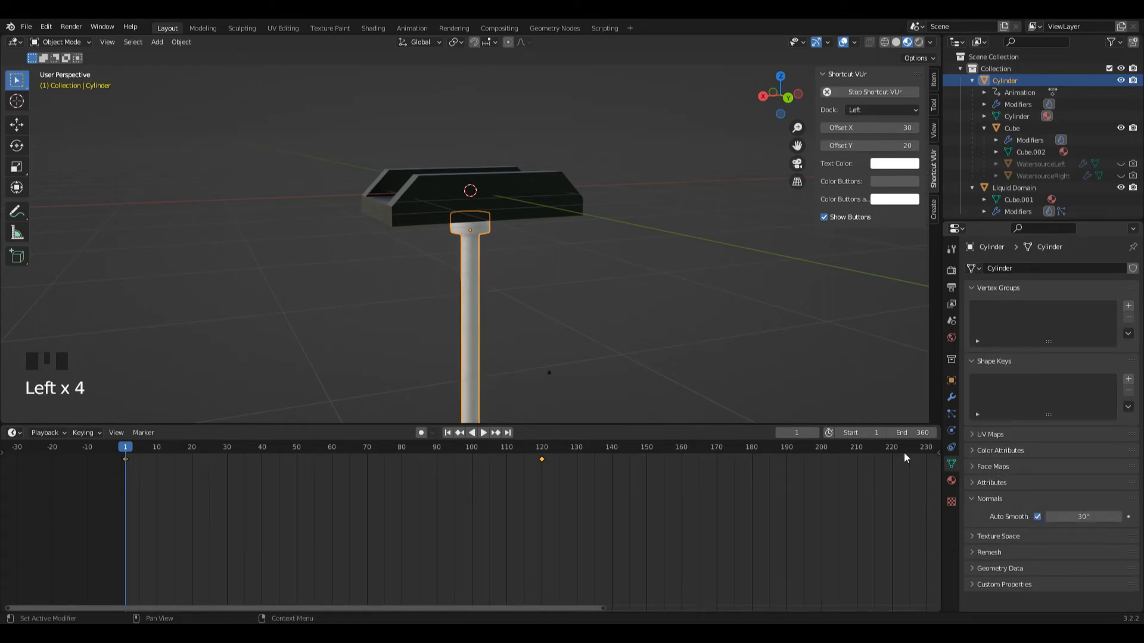
Darken the cylinder material's base color to a gray with a value of about 0.163.
left_click(951, 480)
left_click(1083, 445)
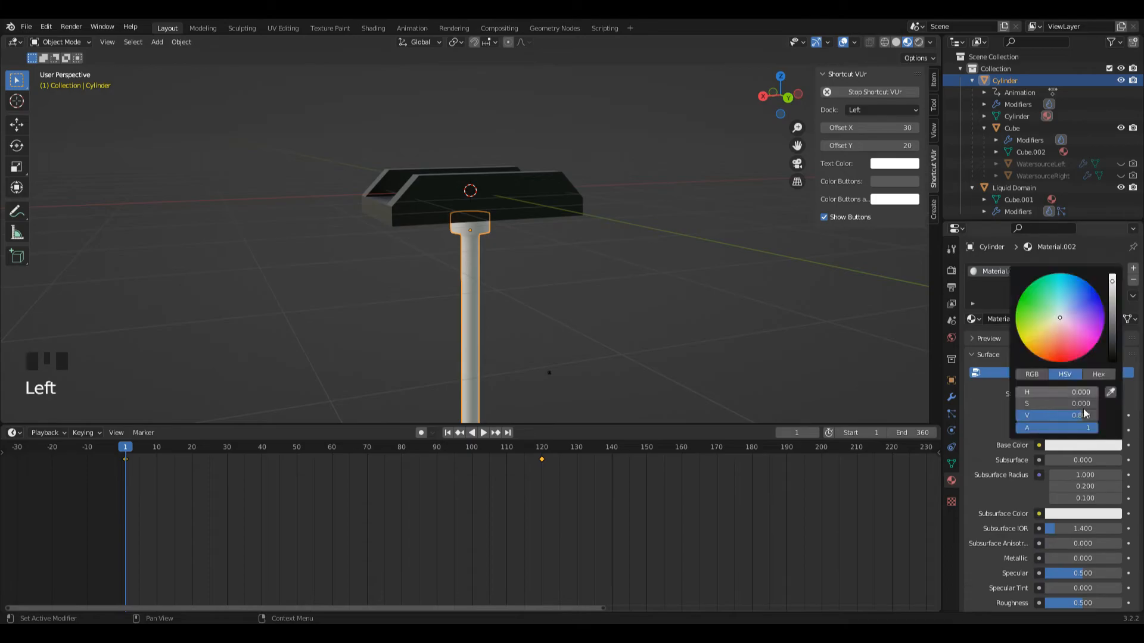
left_click_drag(1113, 282, 1113, 320)
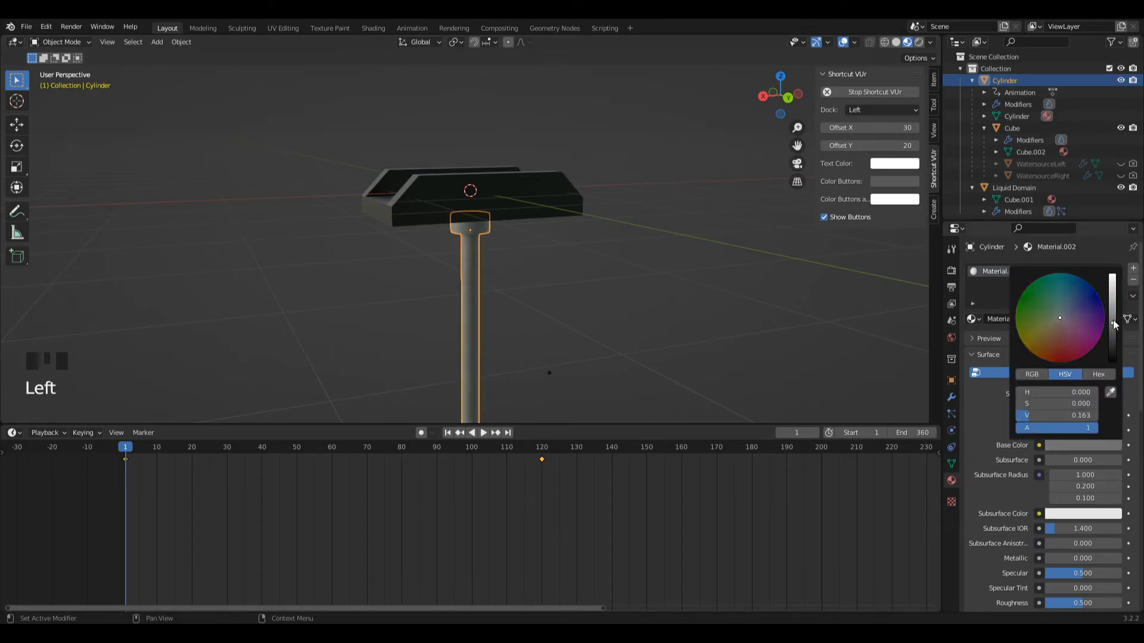
left_click(842, 42)
left_click_drag(781, 99, 831, 124)
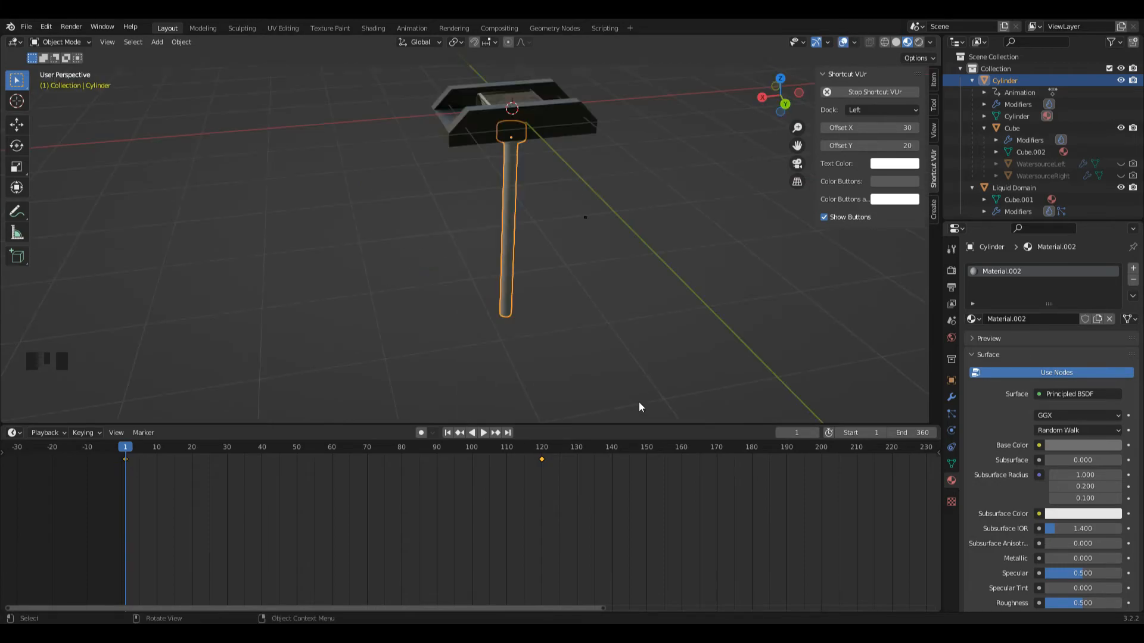
Go to frame 120 and add a plane at the origin from the back orthographic view.
left_click(542, 448)
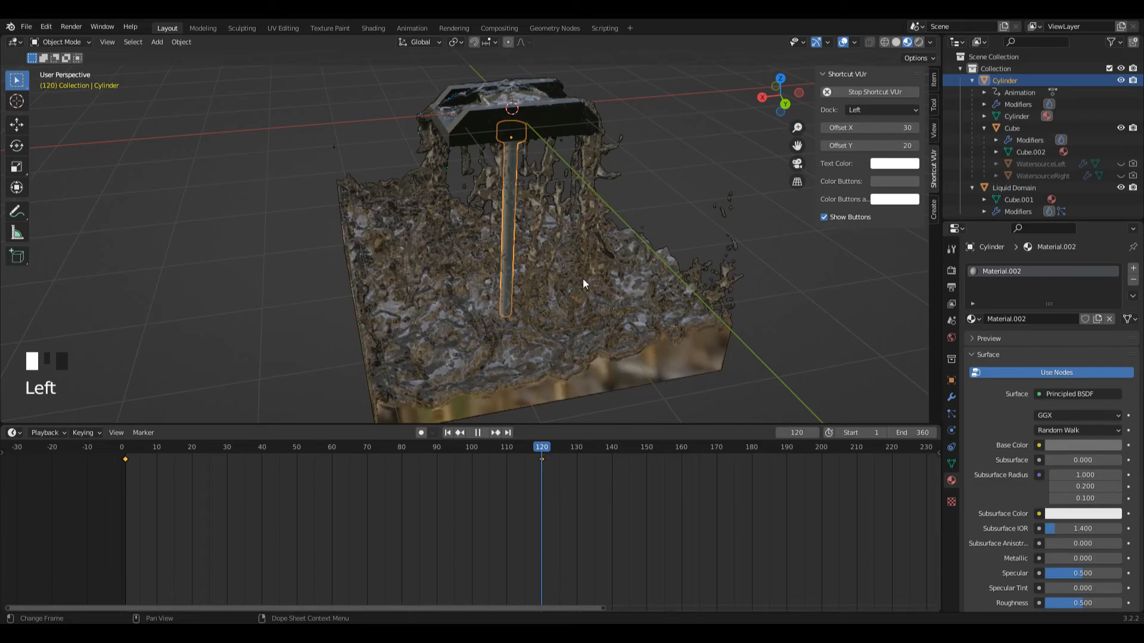
left_click_drag(786, 99, 695, 204)
left_click(782, 84)
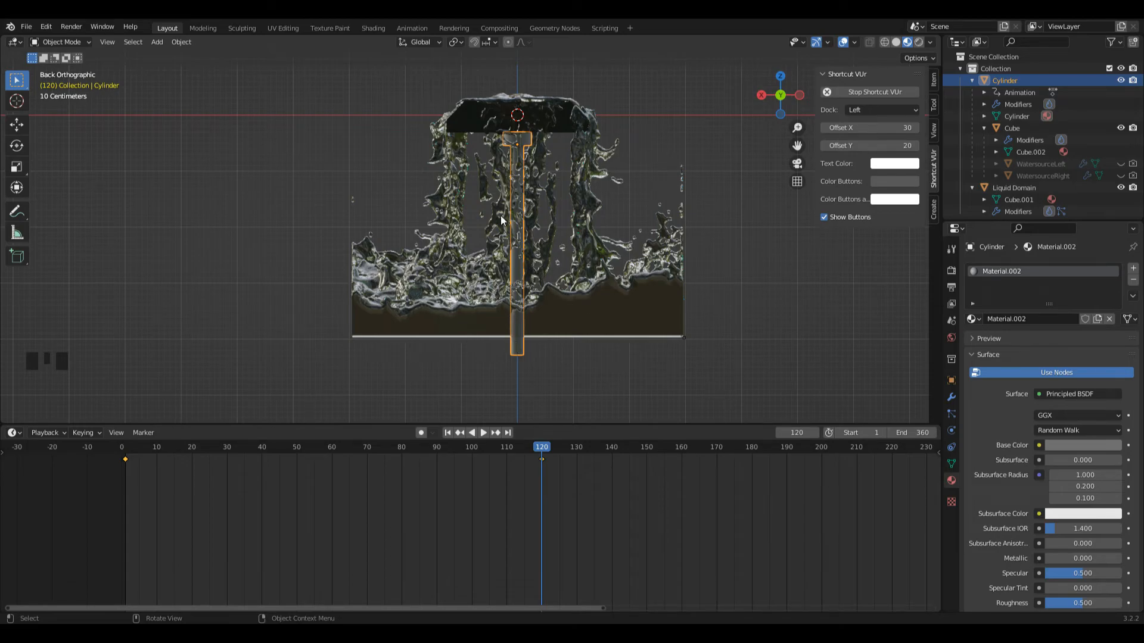
key("shift+a")
mouse_move(500, 216)
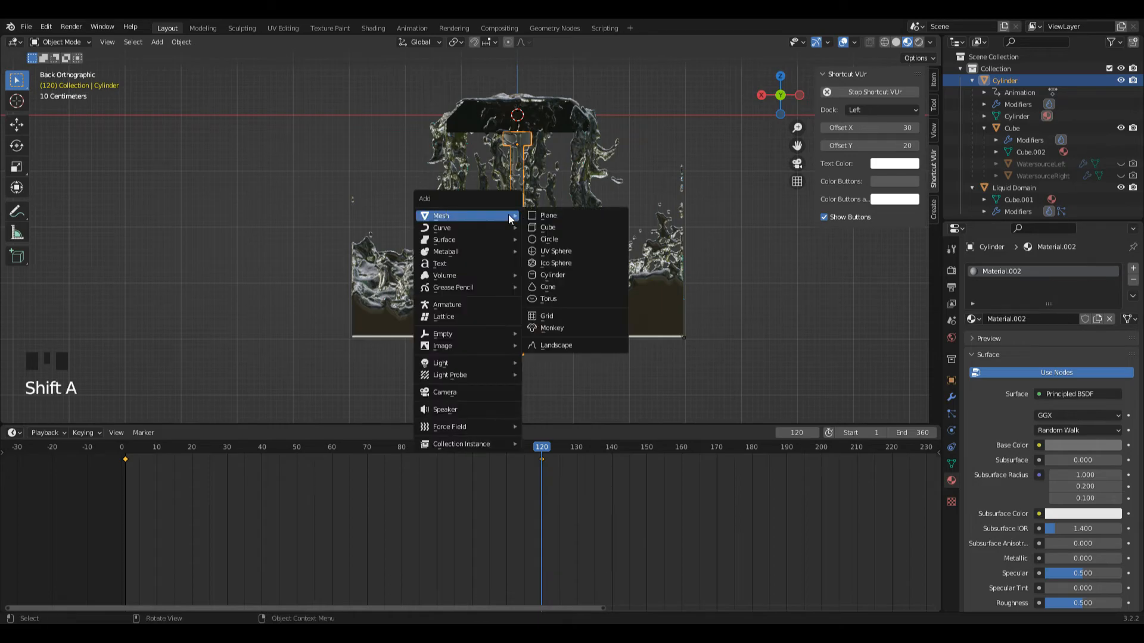
left_click(541, 216)
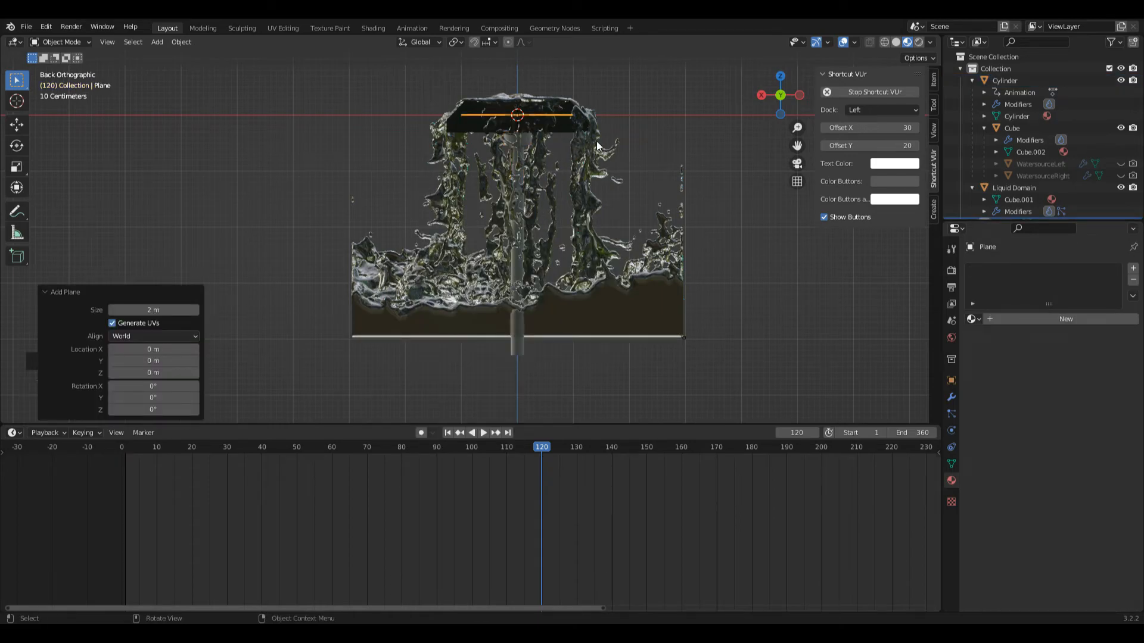
key("shift+a")
mouse_move(597, 146)
Lower the plane about 3.99 m along Z to the liquid's underside and scale it by about 2.96 to match.
key("g")
key("z")
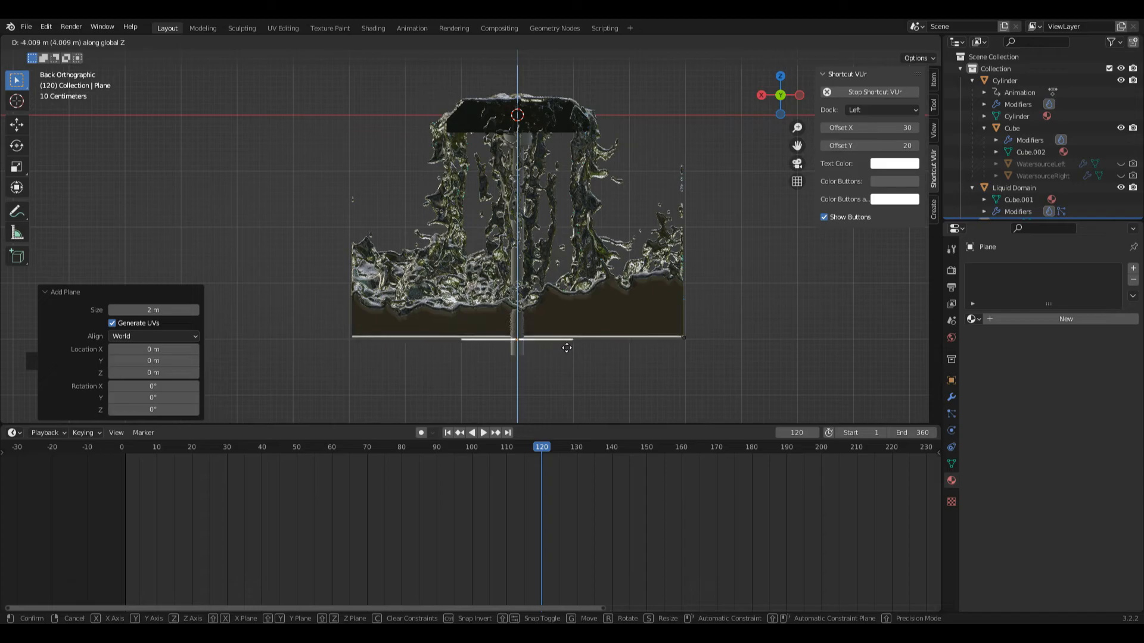
left_click(567, 348)
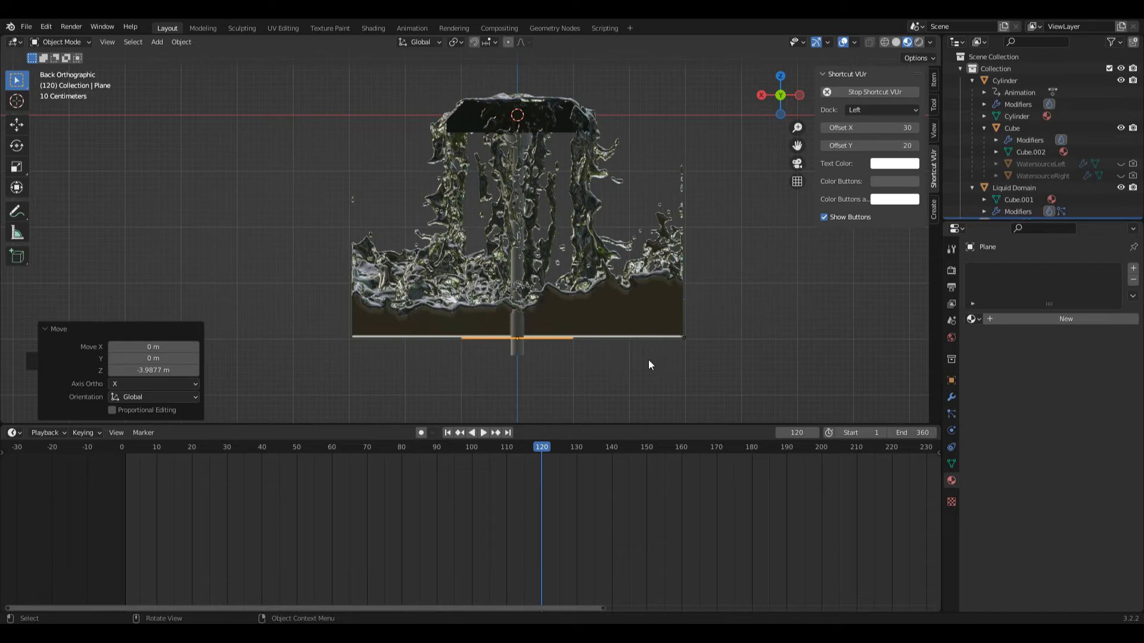
key("s")
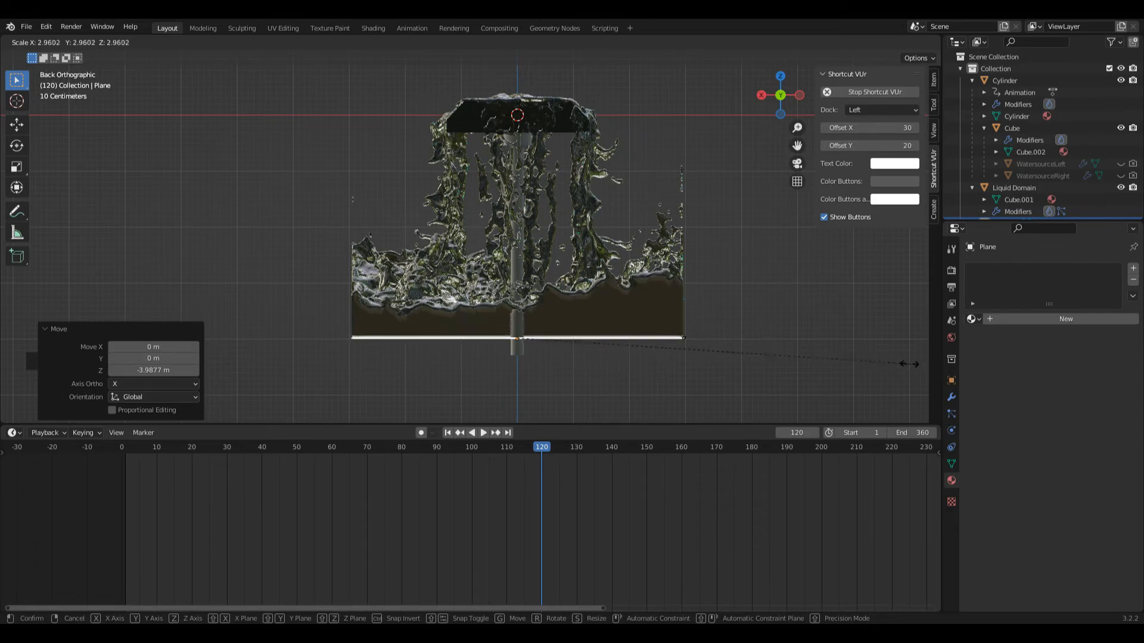
left_click(909, 364)
Make a linked duplicate of the floor plane in place and rotate it 90° about X.
left_click_drag(784, 98, 797, 148)
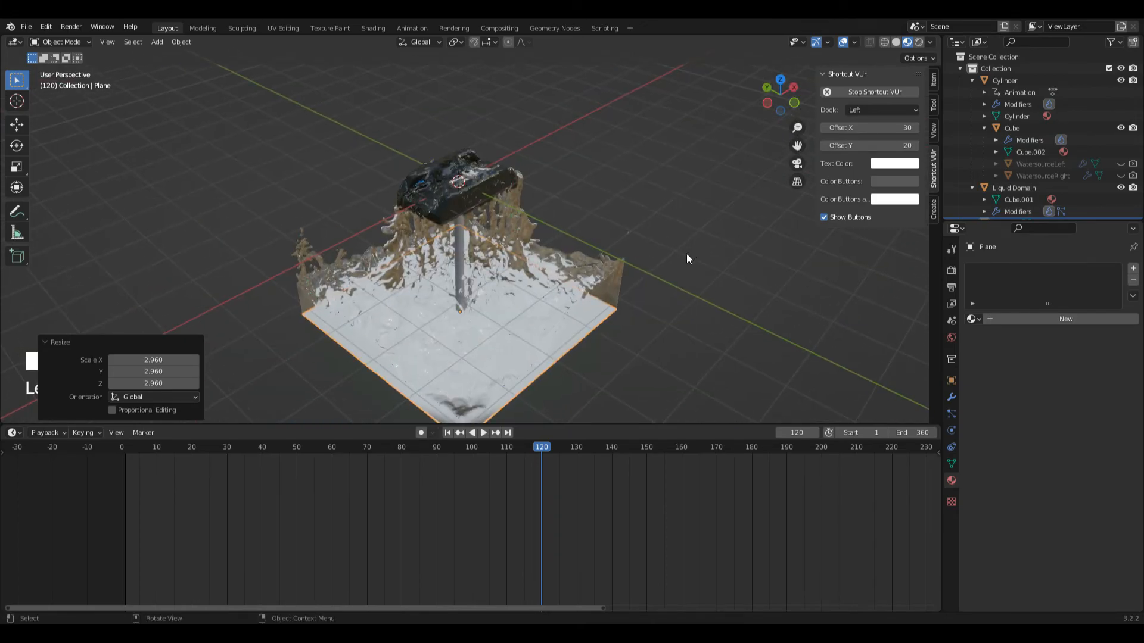
key("shift+d")
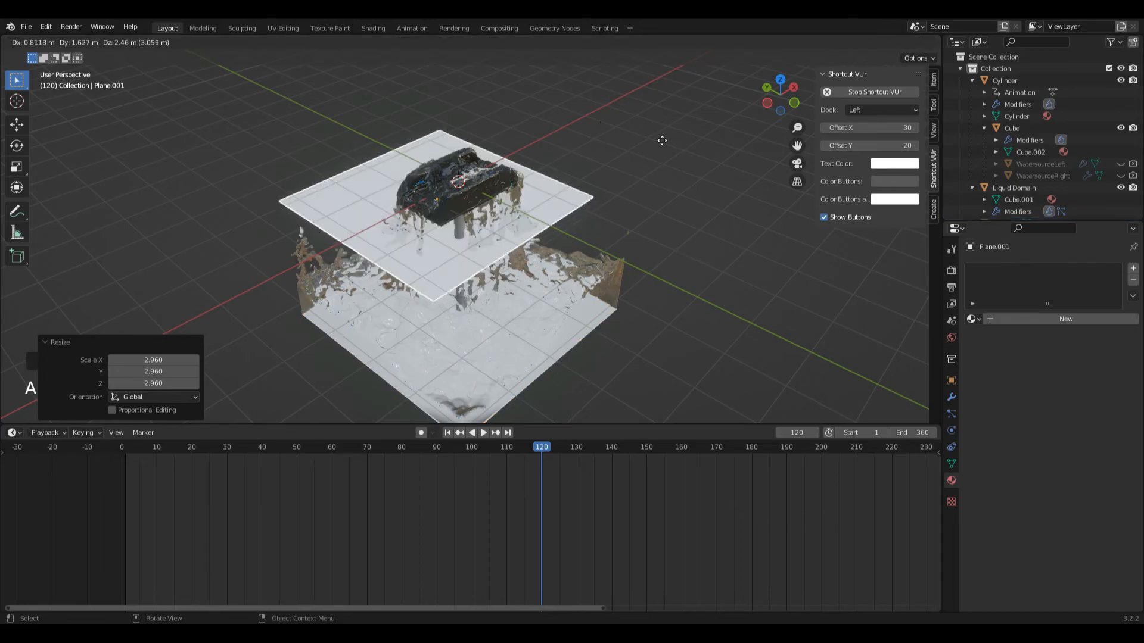
right_click(764, 198)
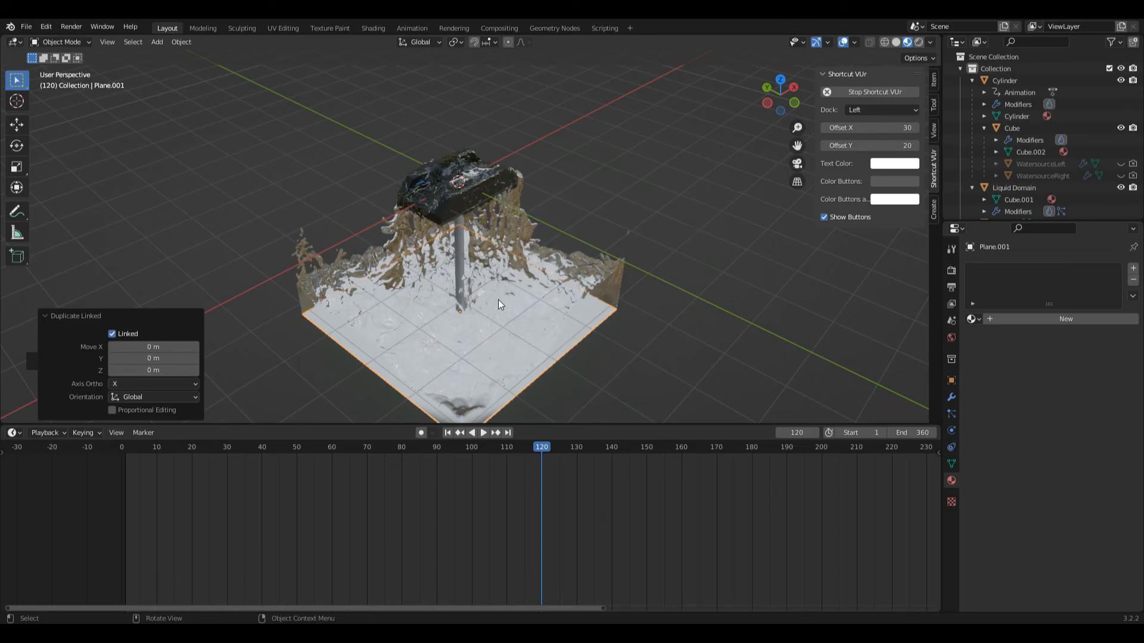
key("g")
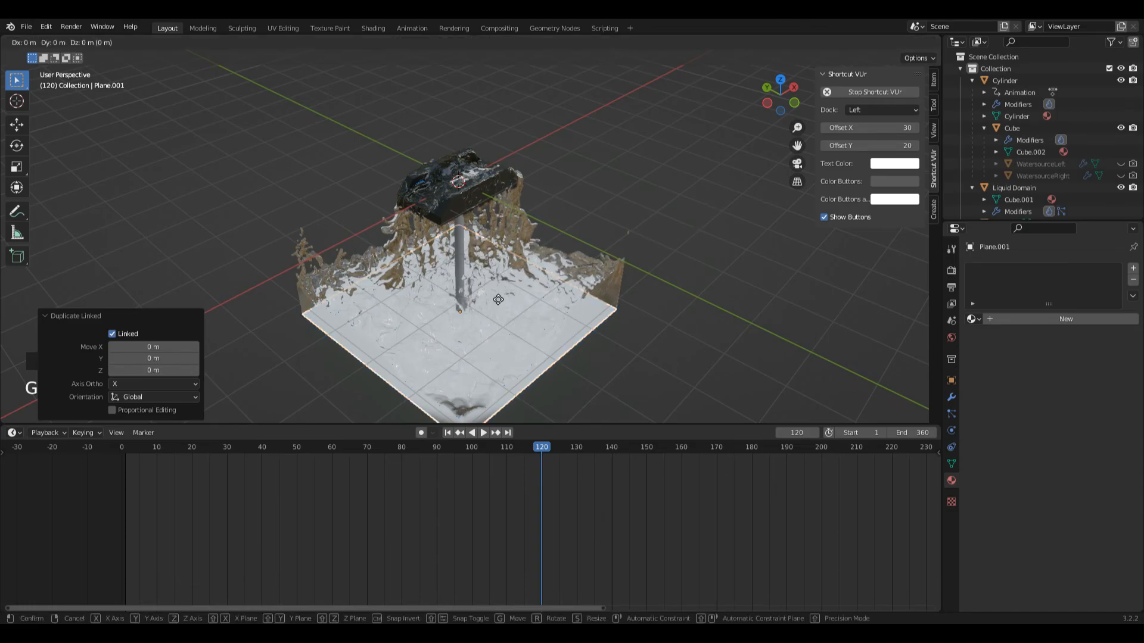
key("x")
key("r")
type("x90")
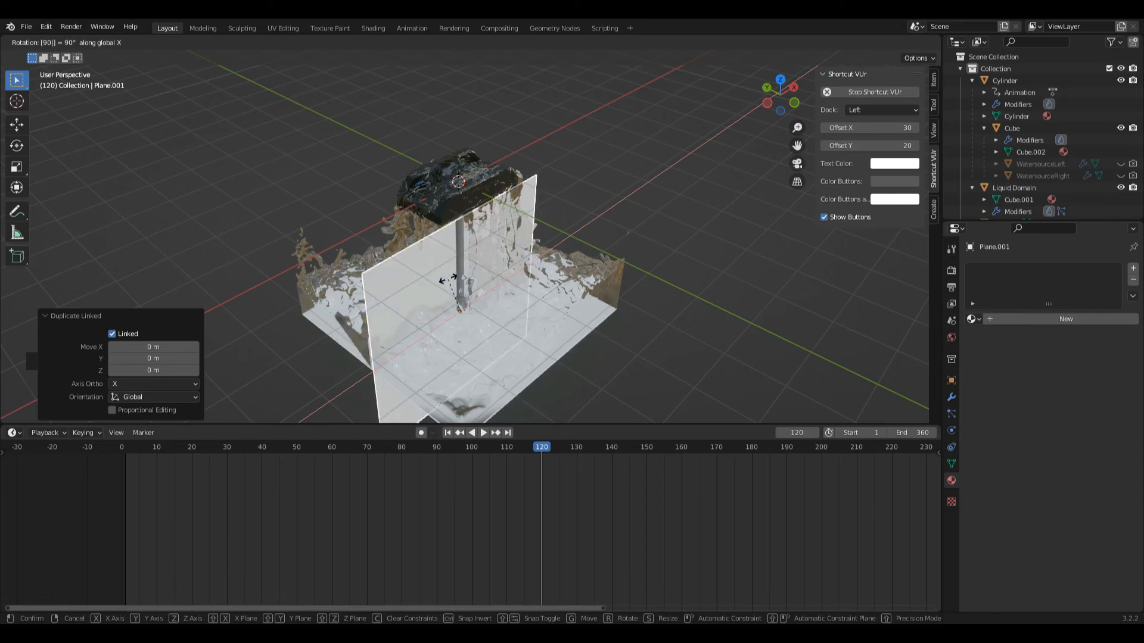
key("Return")
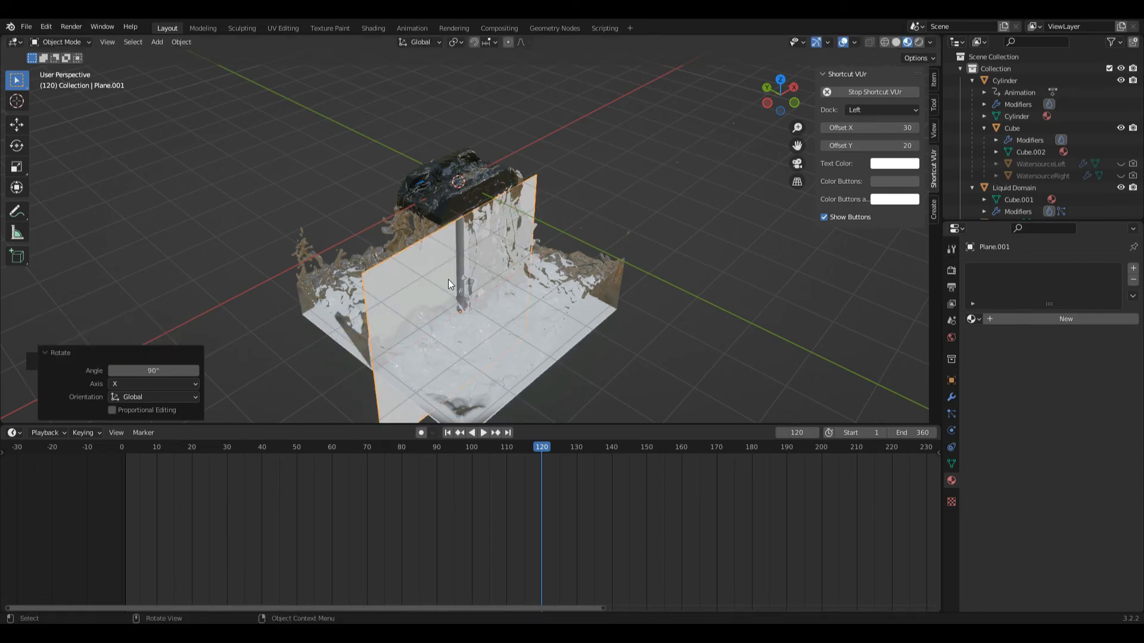
Raise the upright plane about 2.72 m along Z and move it about 2.97 m along Y to the liquid's edge.
key("g")
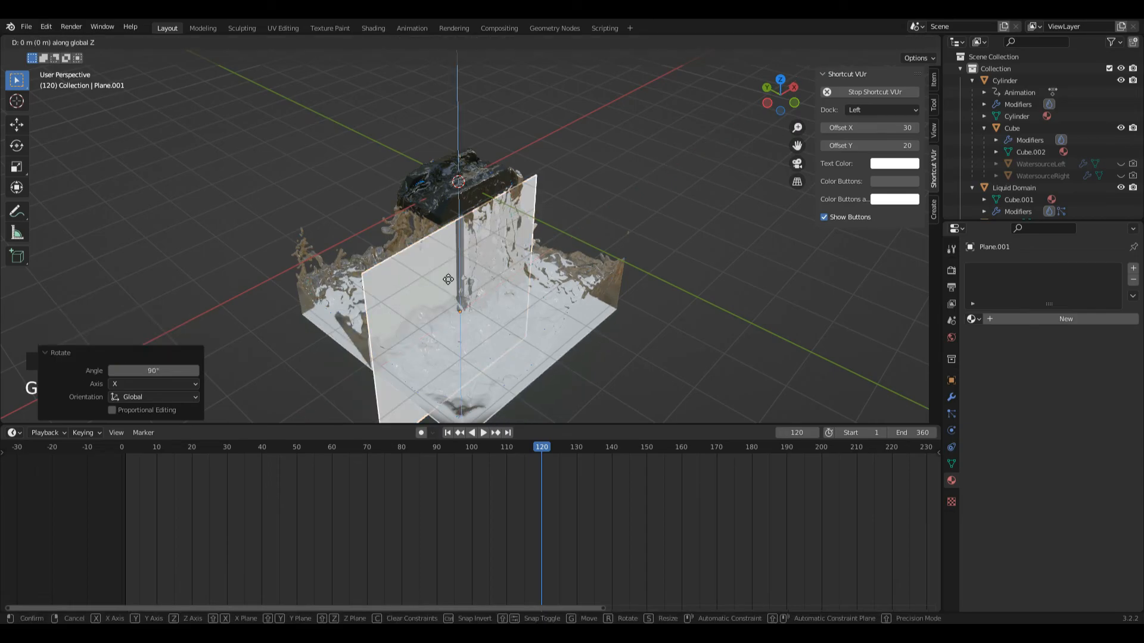
left_click(450, 192)
left_click(767, 104)
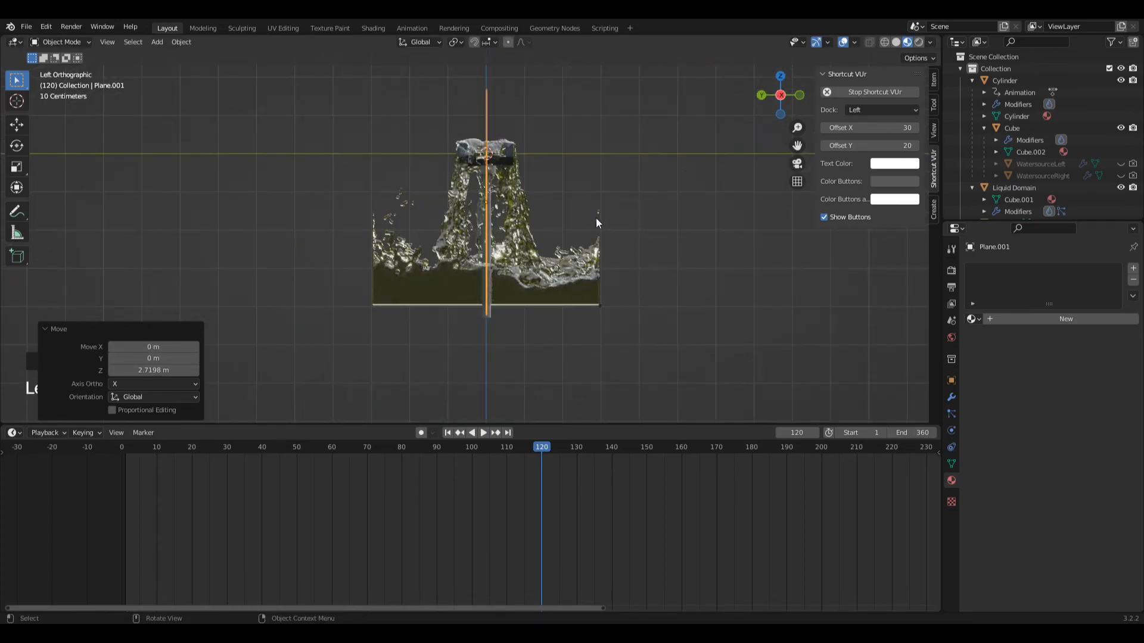
key("g")
key("y")
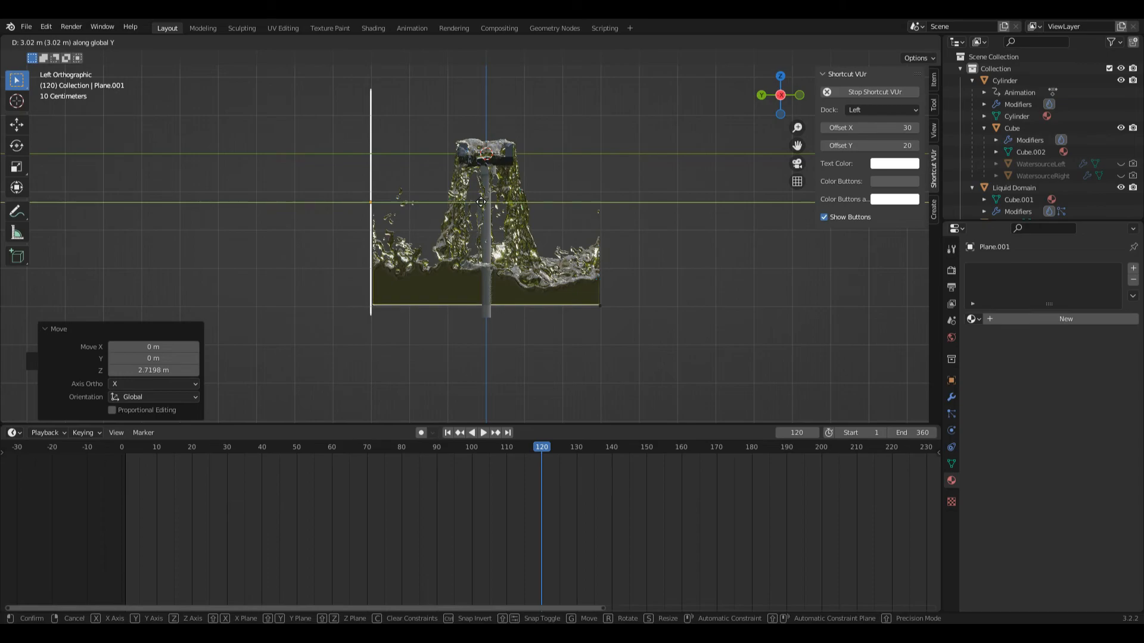
left_click(489, 198)
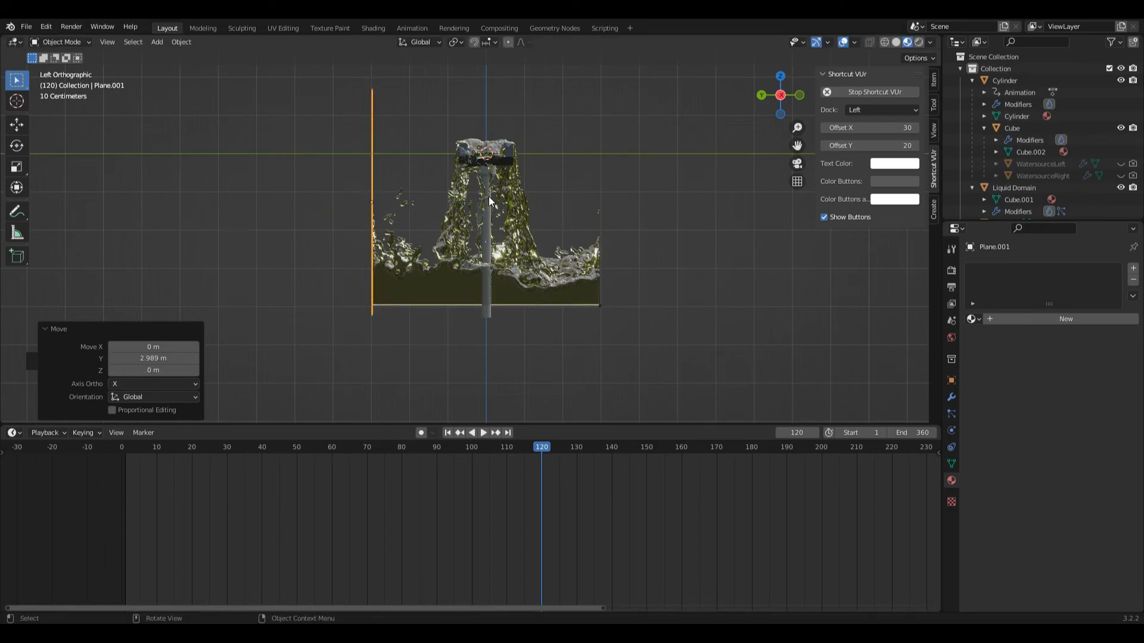
key("h")
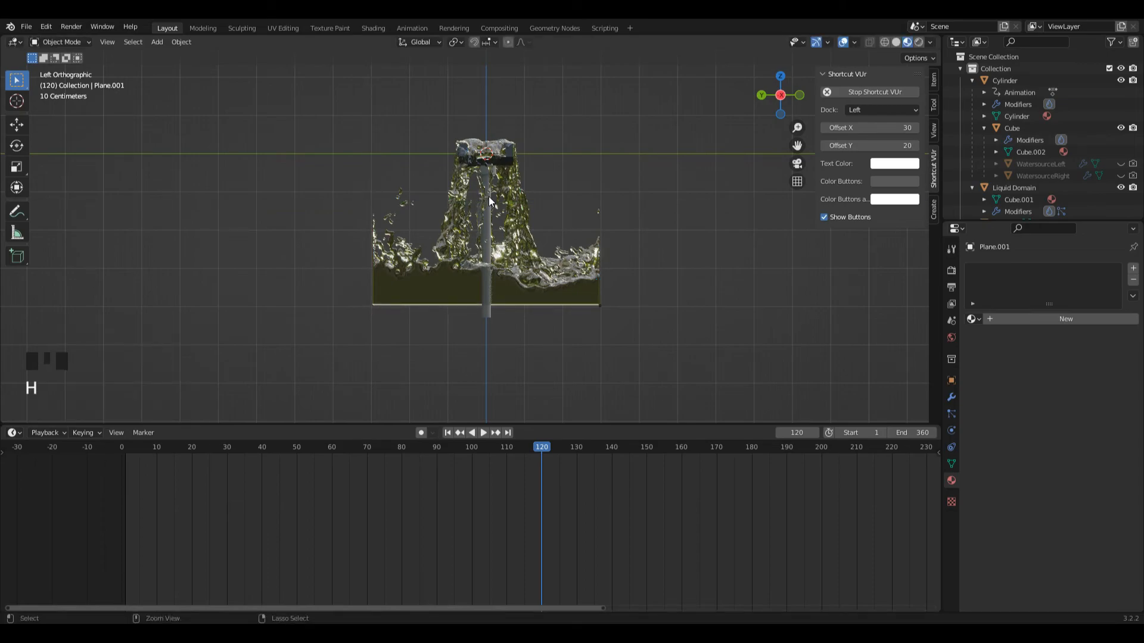
key("alt+h")
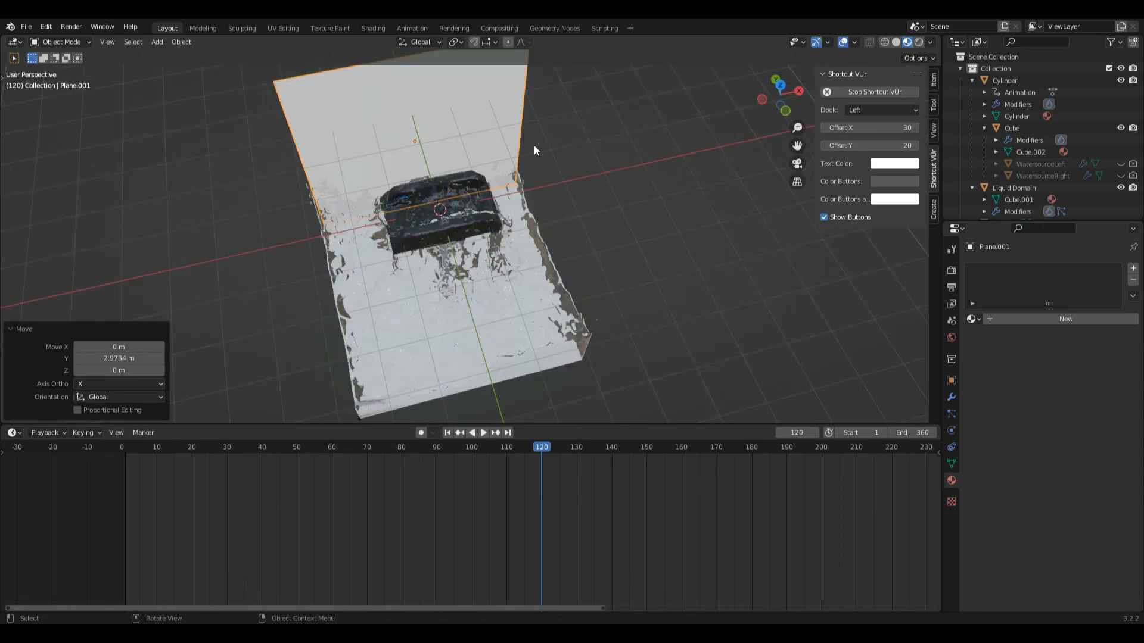
Place a linked duplicate of the wall, rotated 90° about Z, on the liquid's adjacent side, shifted along X and about -2.96 m along Y.
key("shift+d")
key("Escape")
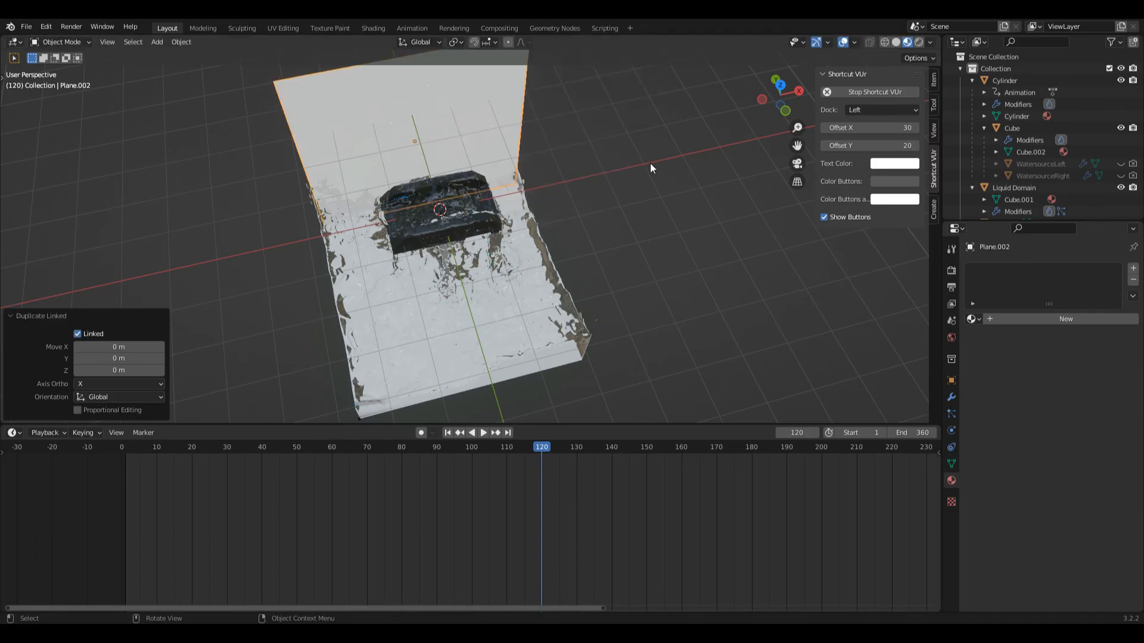
key("r")
key("z")
key("9")
key("0")
key("Return")
key("g")
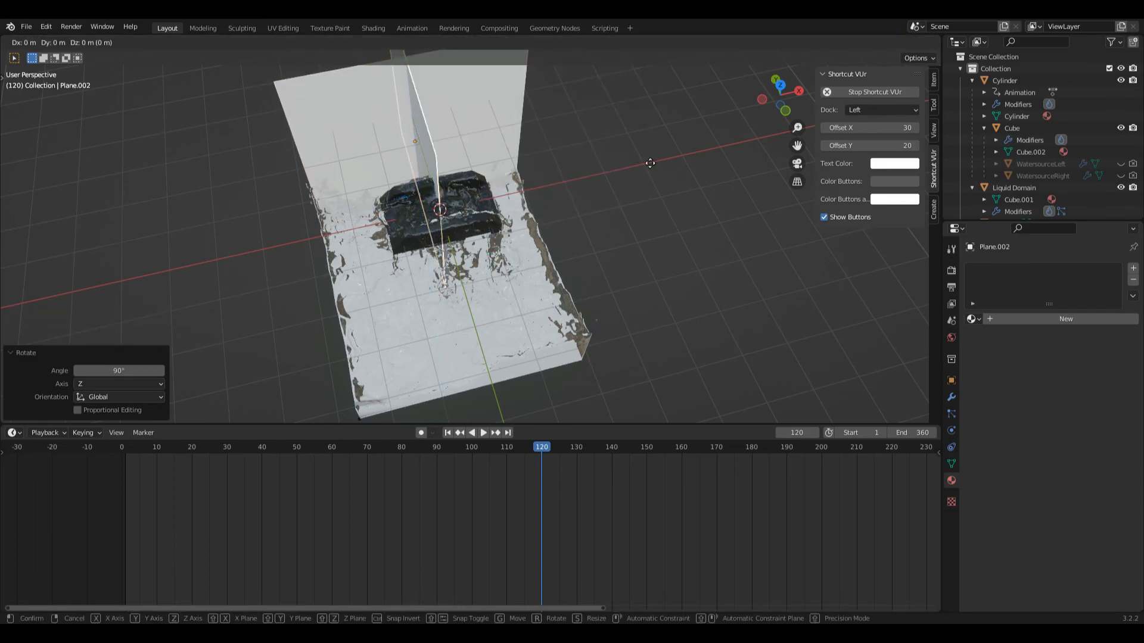
key("x")
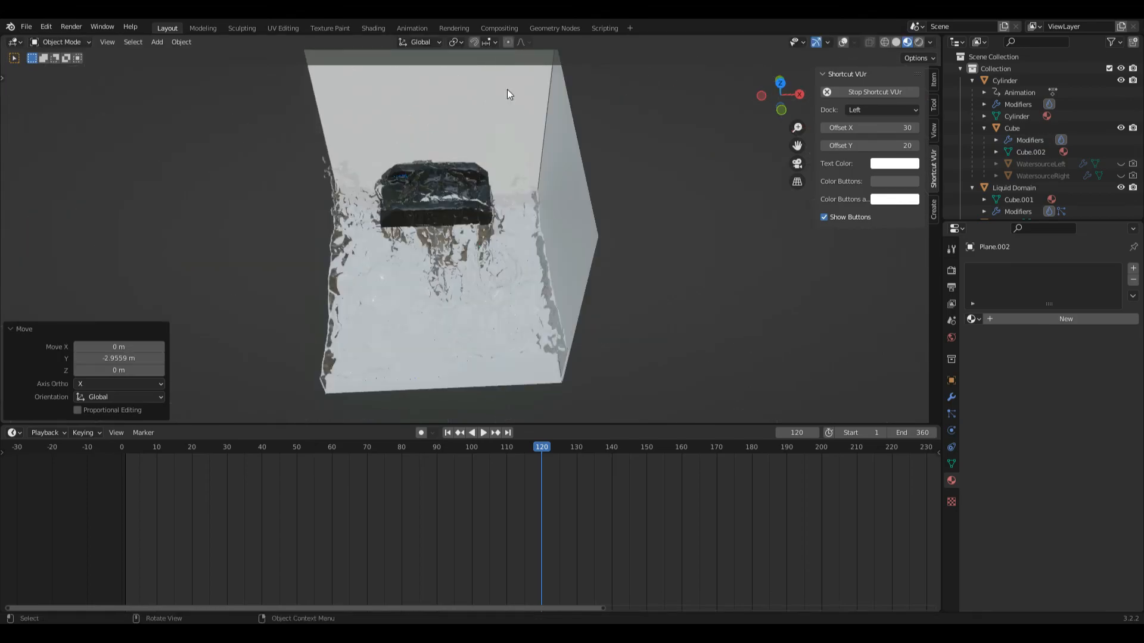
Set the liquid material's base color to a saturated blue with hue 0.665, saturation 1 and value 0.8.
left_click(552, 96)
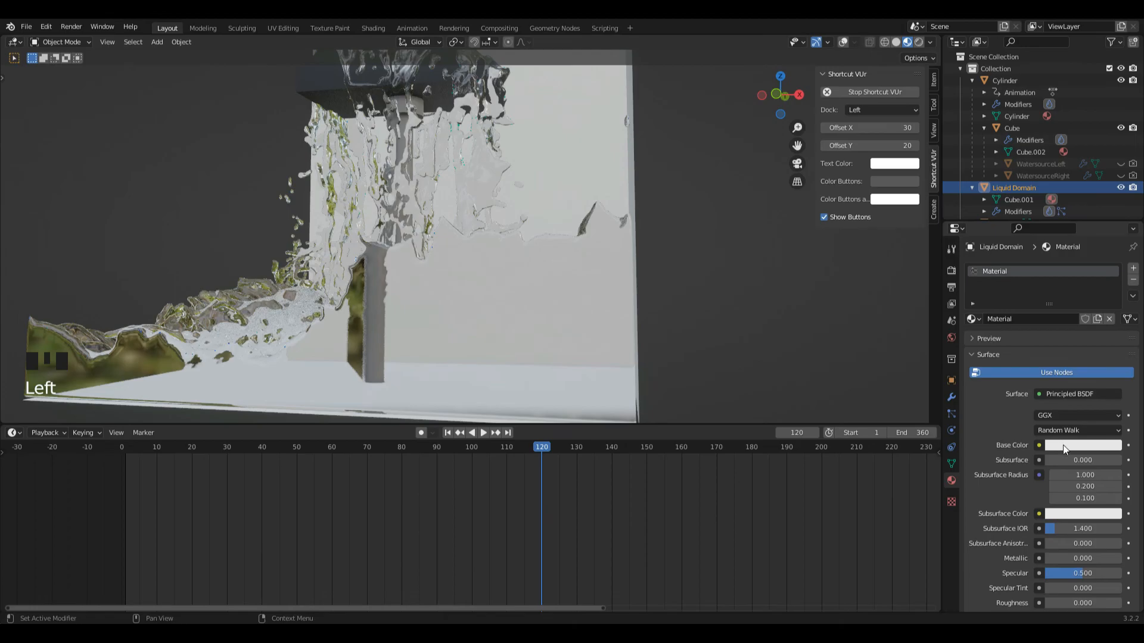
left_click(1063, 446)
left_click(1095, 297)
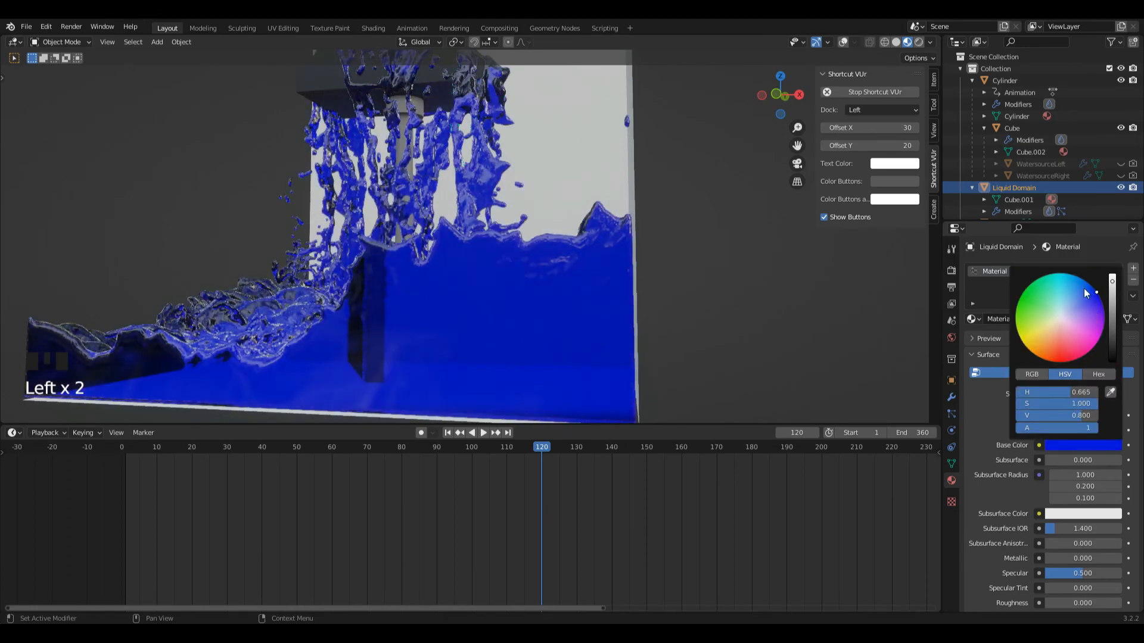
left_click(619, 241)
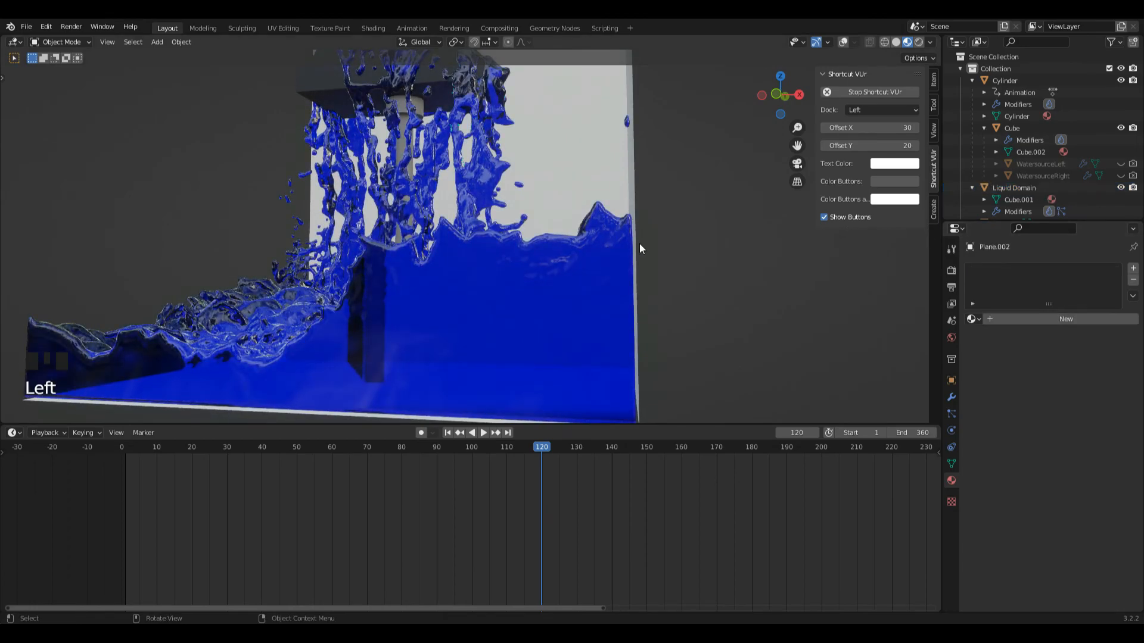
middle_click_drag(656, 245, 322, 234)
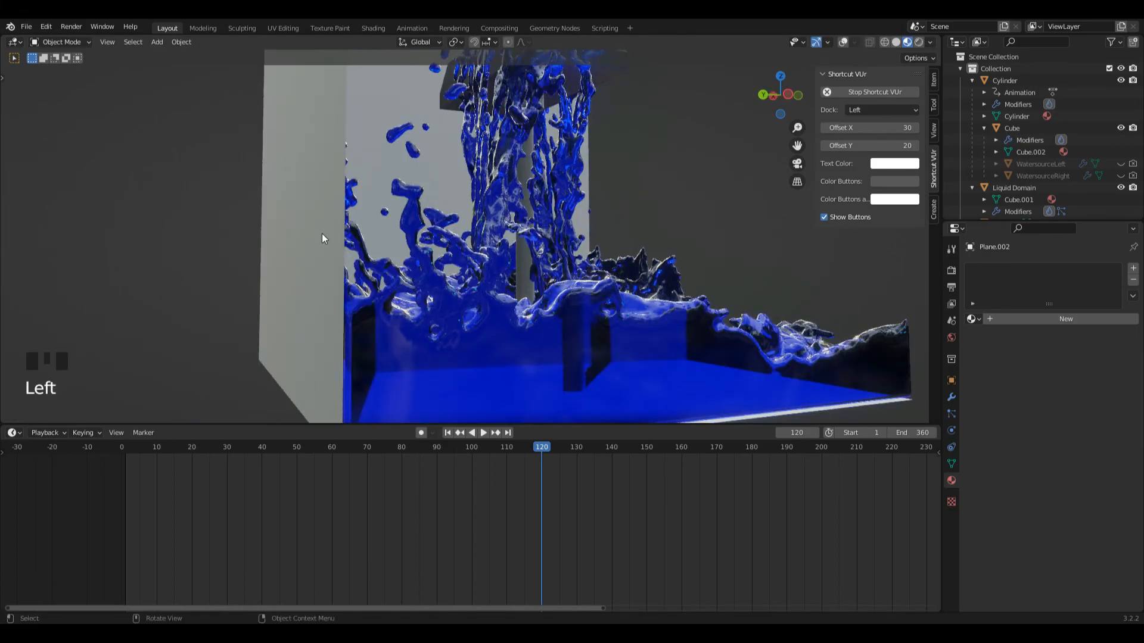